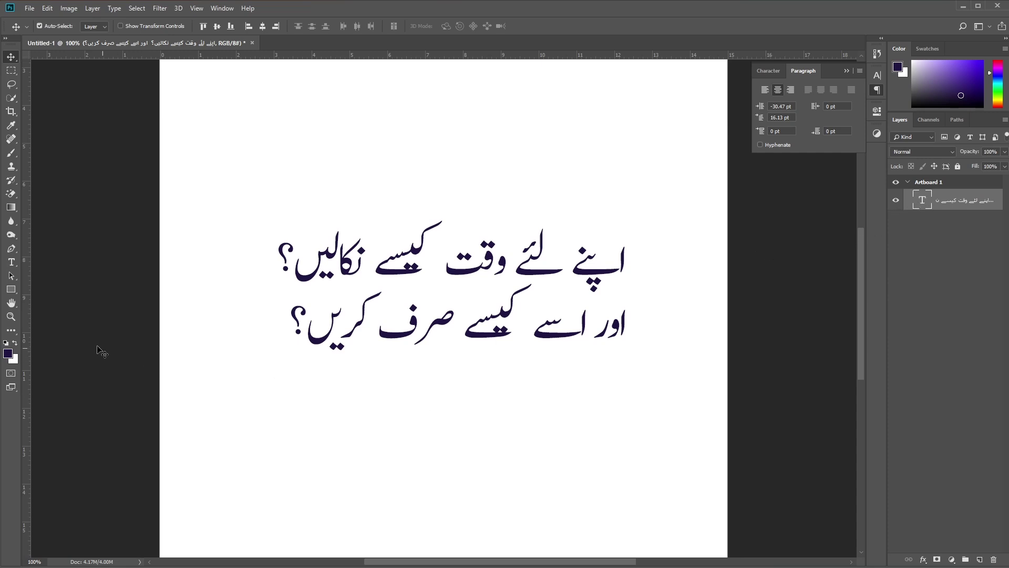
Select all of the two-line Urdu Nastaleeq text for editing.
{"action": "double_click", "coordinate": [921, 200]}
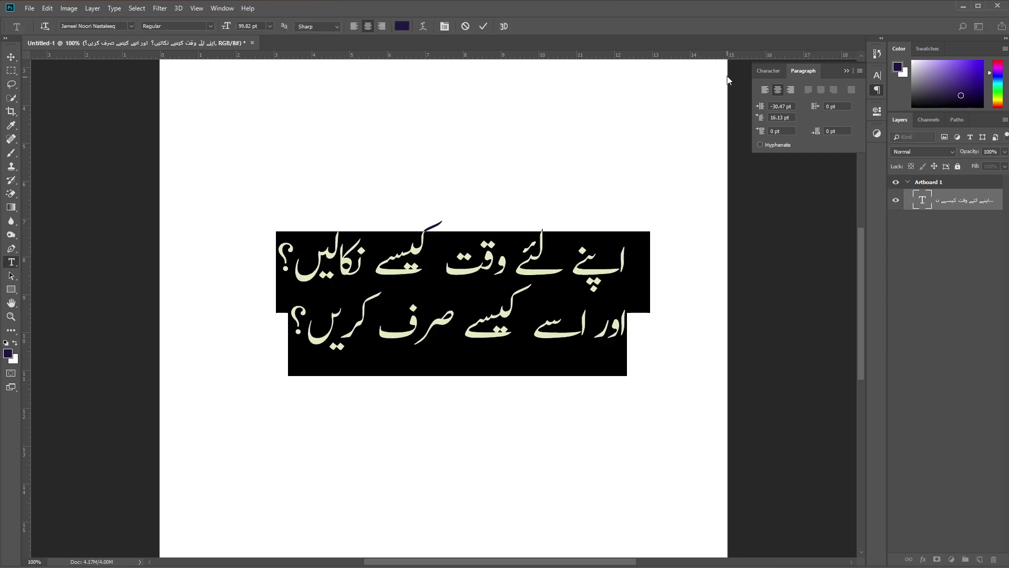
Change the Urdu text colour from purple to black (000000) and commit the edit.
{"action": "left_click", "coordinate": [768, 71]}
{"action": "left_click", "coordinate": [857, 139]}
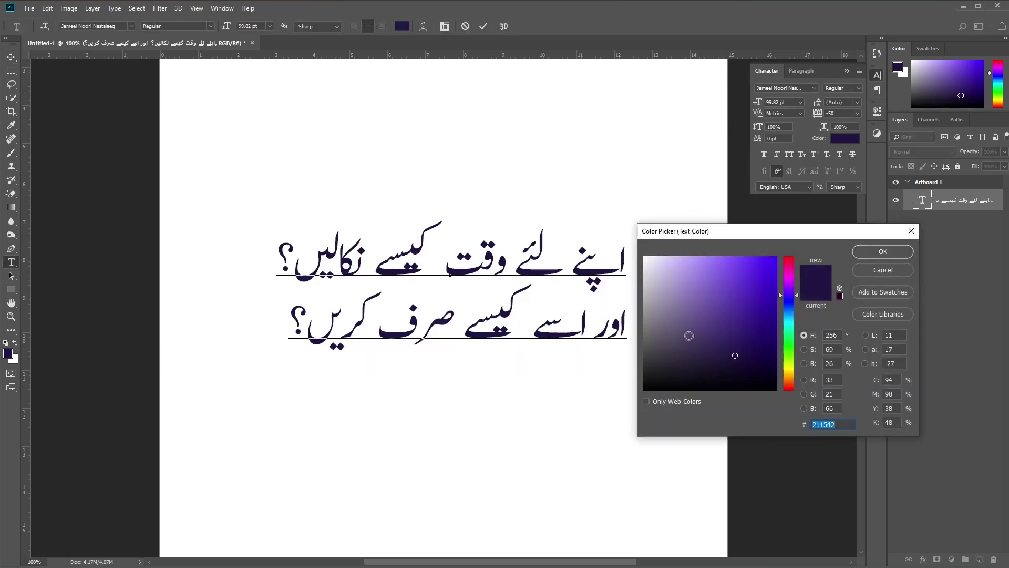
{"action": "type", "text": "ffffff"}
{"action": "type", "text": "000000"}
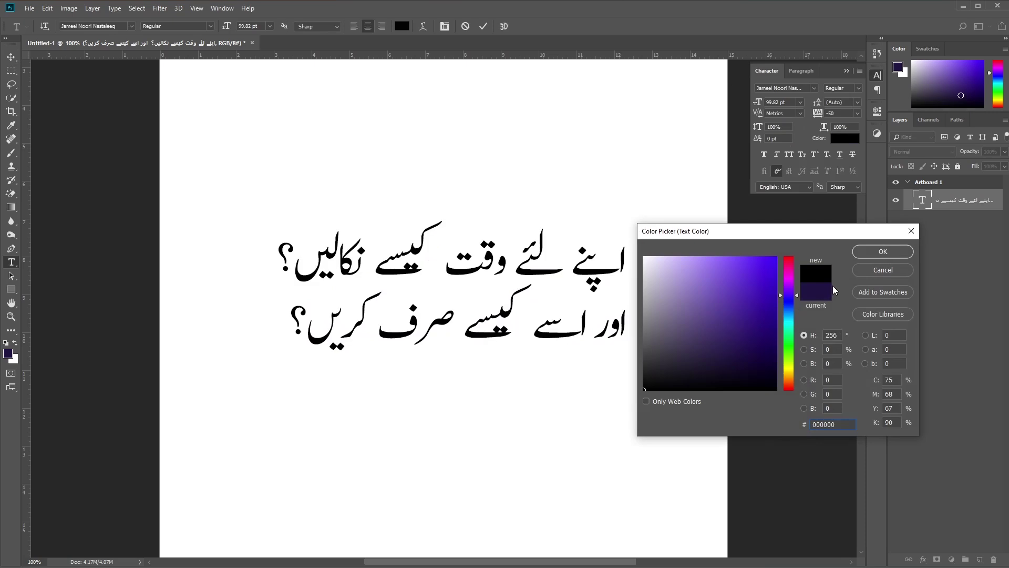
{"action": "left_click", "coordinate": [874, 253]}
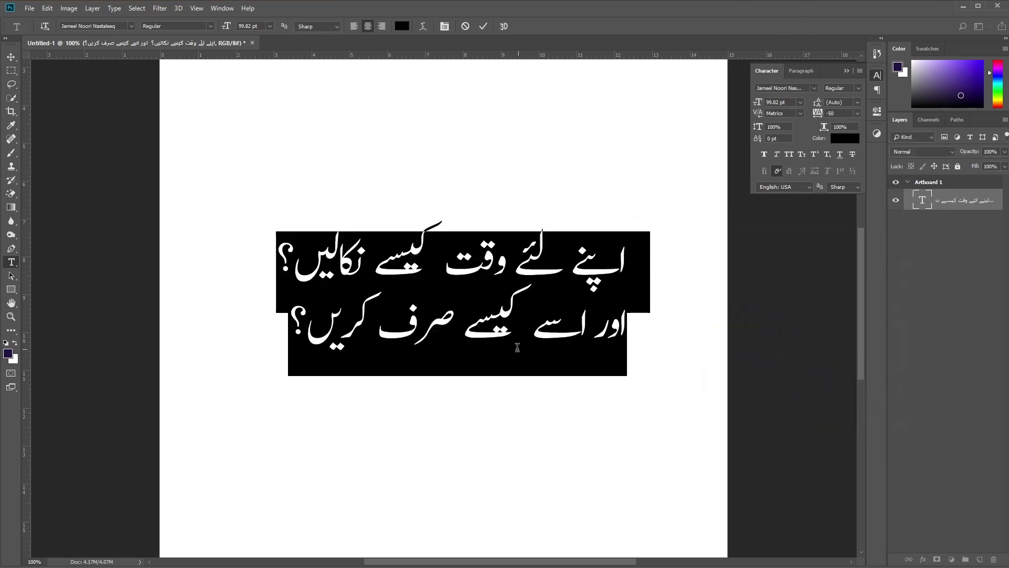
{"action": "left_click", "coordinate": [464, 339]}
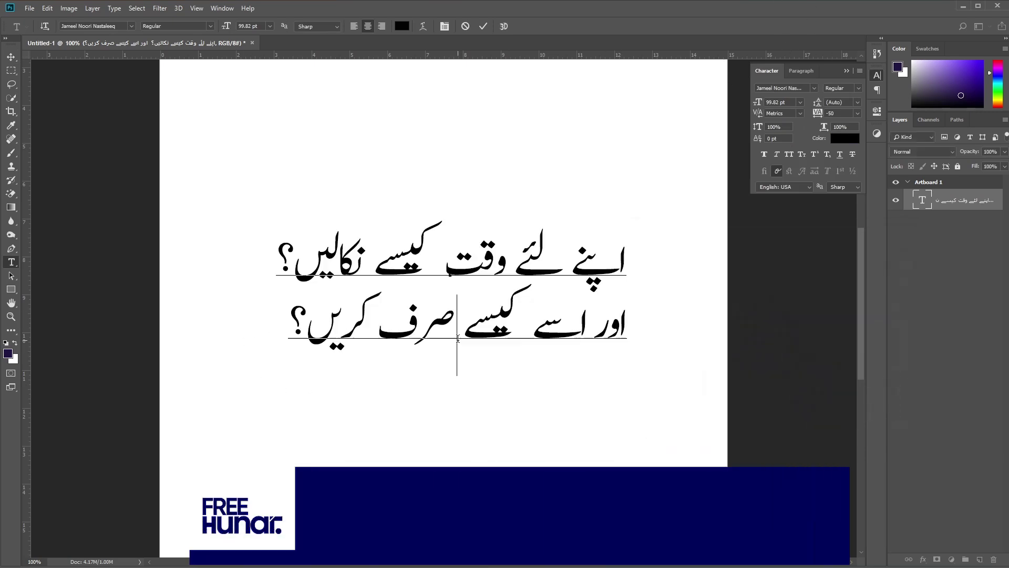
{"action": "key", "text": "ctrl+Return"}
Reposition the Urdu text block on the artboard with the Move tool.
{"action": "left_click_drag", "start_coordinate": [467, 270], "coordinate": [457, 281]}
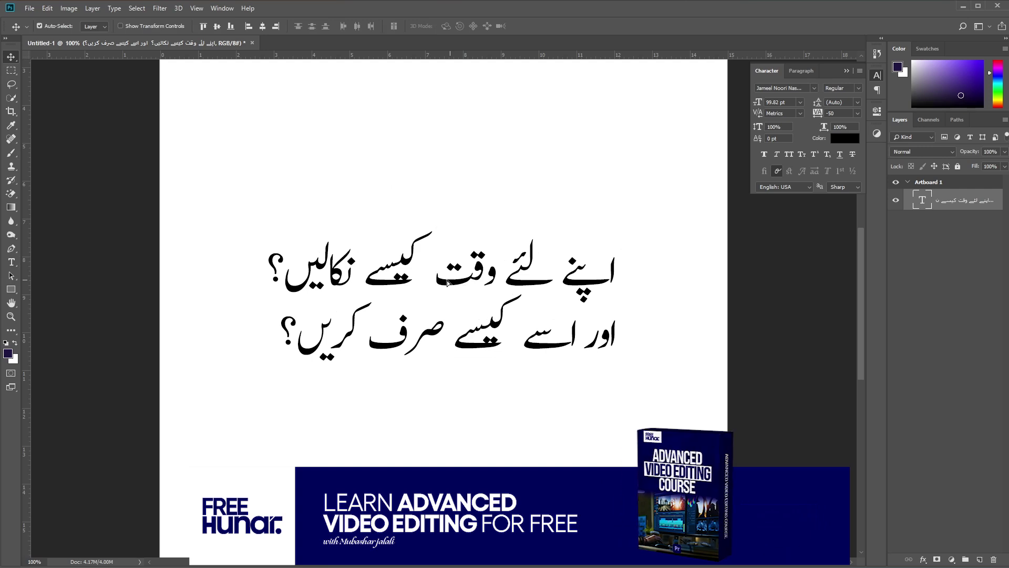
{"action": "left_click_drag", "start_coordinate": [457, 280], "coordinate": [446, 260]}
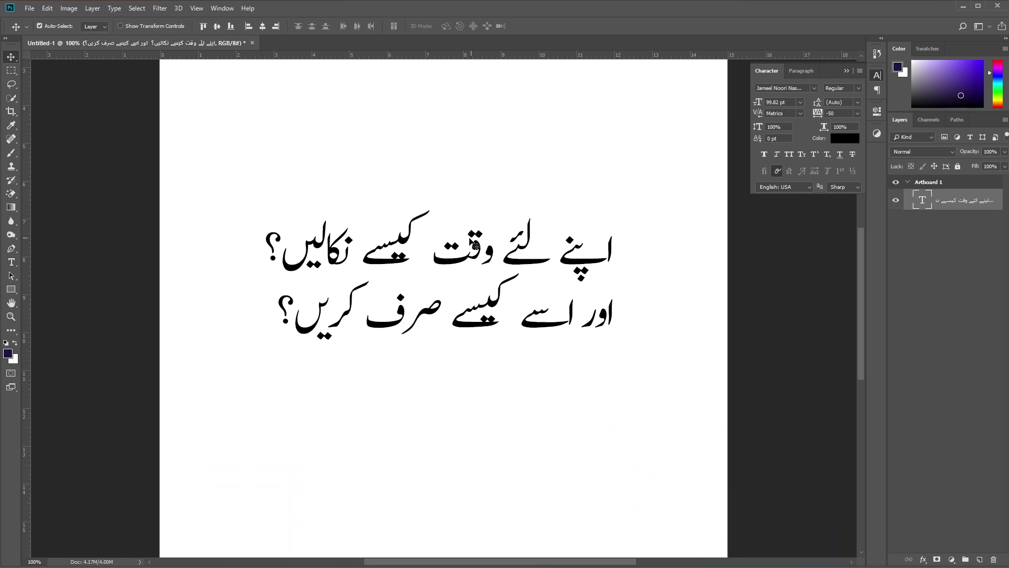
{"action": "mouse_move", "coordinate": [449, 264]}
{"action": "left_mouse_down"}
{"action": "mouse_move", "coordinate": [481, 281]}
{"action": "mouse_move", "coordinate": [444, 284]}
{"action": "left_mouse_up"}
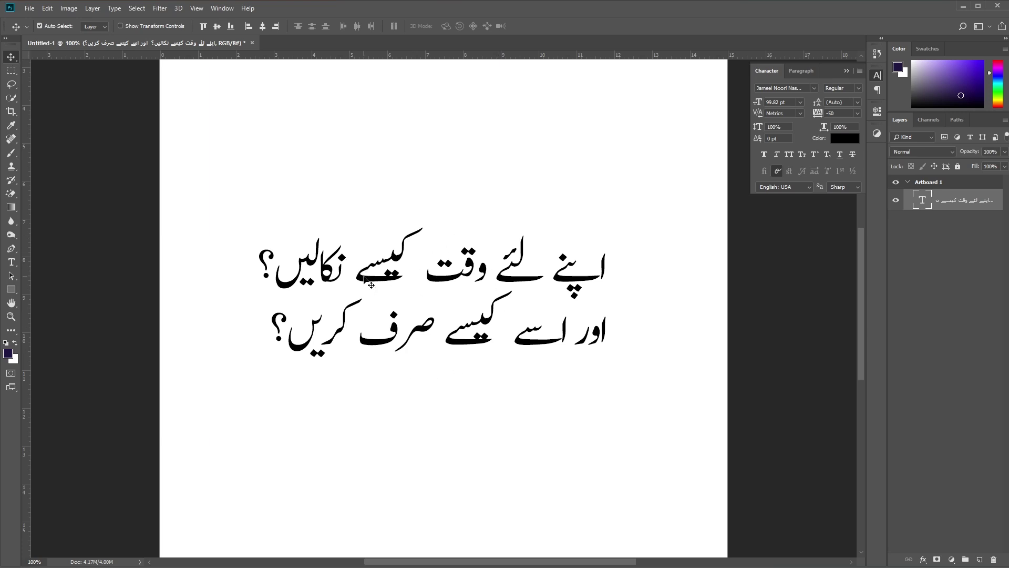
{"action": "left_click_drag", "start_coordinate": [363, 277], "coordinate": [363, 247]}
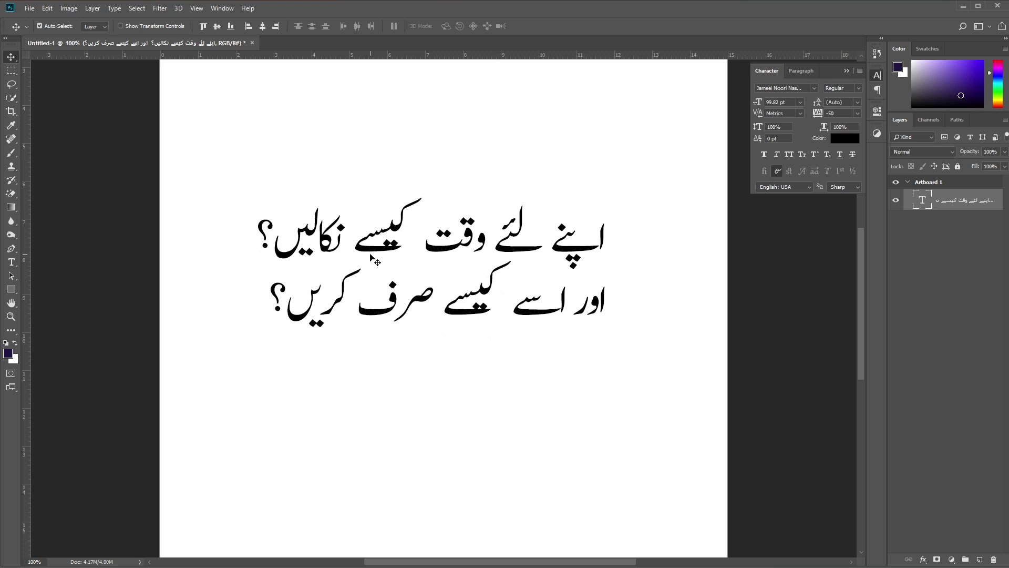
{"action": "key", "text": "ctrl+z"}
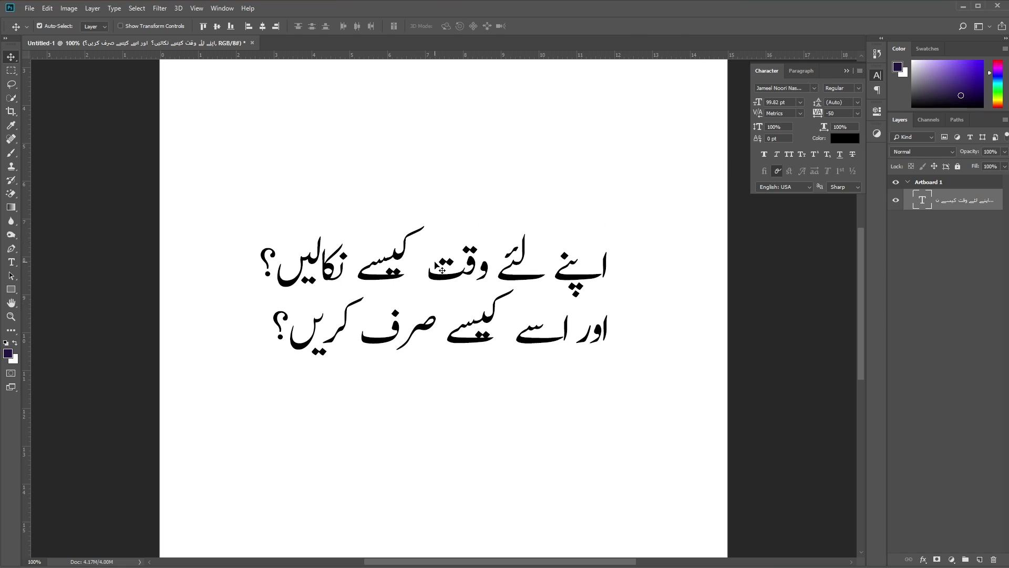
{"action": "mouse_move", "coordinate": [449, 282]}
{"action": "left_mouse_down"}
{"action": "mouse_move", "coordinate": [431, 255]}
{"action": "mouse_move", "coordinate": [454, 258]}
{"action": "mouse_move", "coordinate": [453, 305]}
{"action": "mouse_move", "coordinate": [465, 310]}
{"action": "left_mouse_up"}
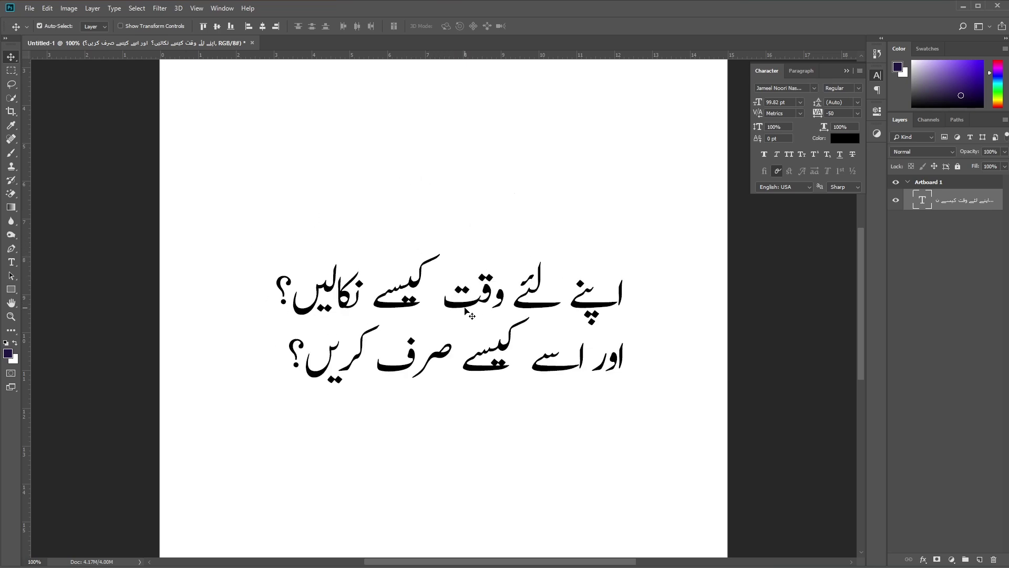
Apply the Kasheeda font style to the words صرف and وقت.
{"action": "left_click", "coordinate": [859, 89]}
{"action": "left_click", "coordinate": [412, 367]}
{"action": "left_click", "coordinate": [11, 262]}
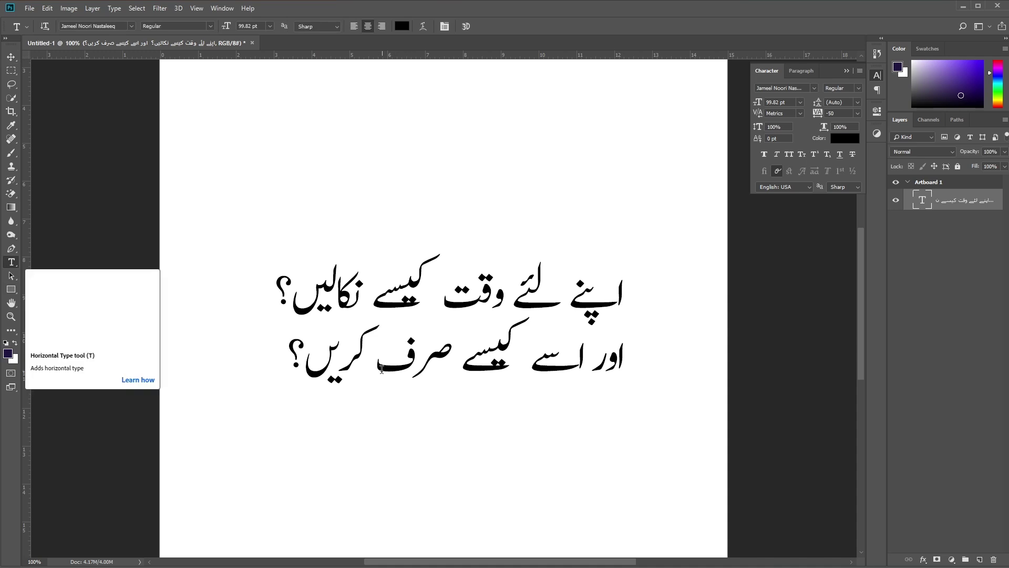
{"action": "left_click_drag", "start_coordinate": [377, 366], "coordinate": [455, 365]}
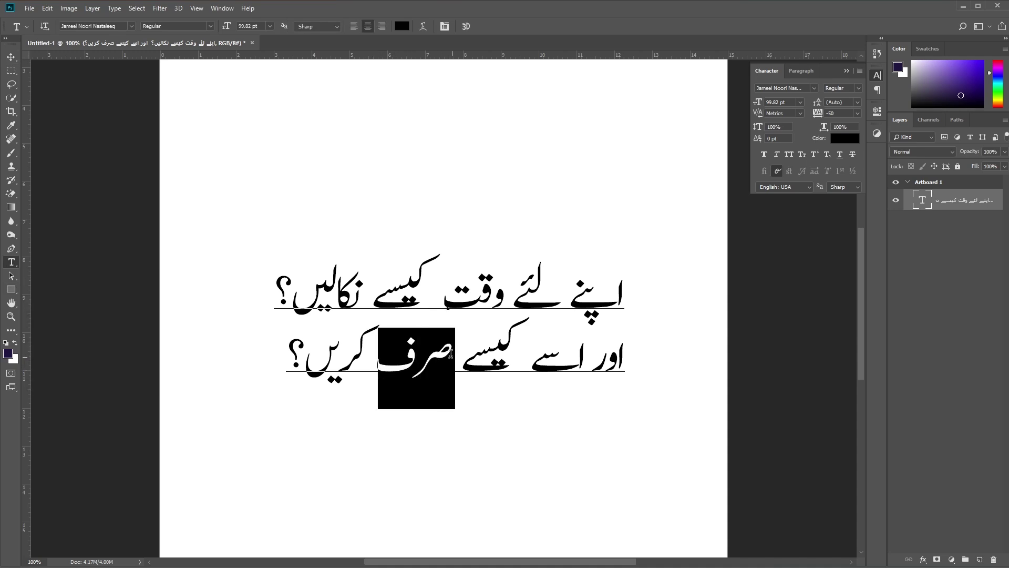
{"action": "left_click", "coordinate": [859, 89]}
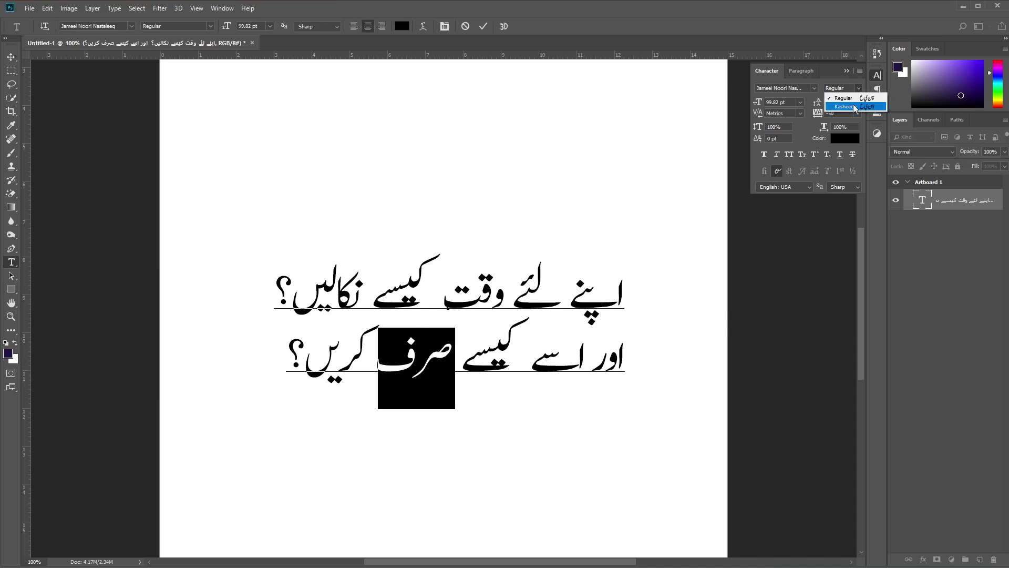
{"action": "left_click", "coordinate": [843, 107]}
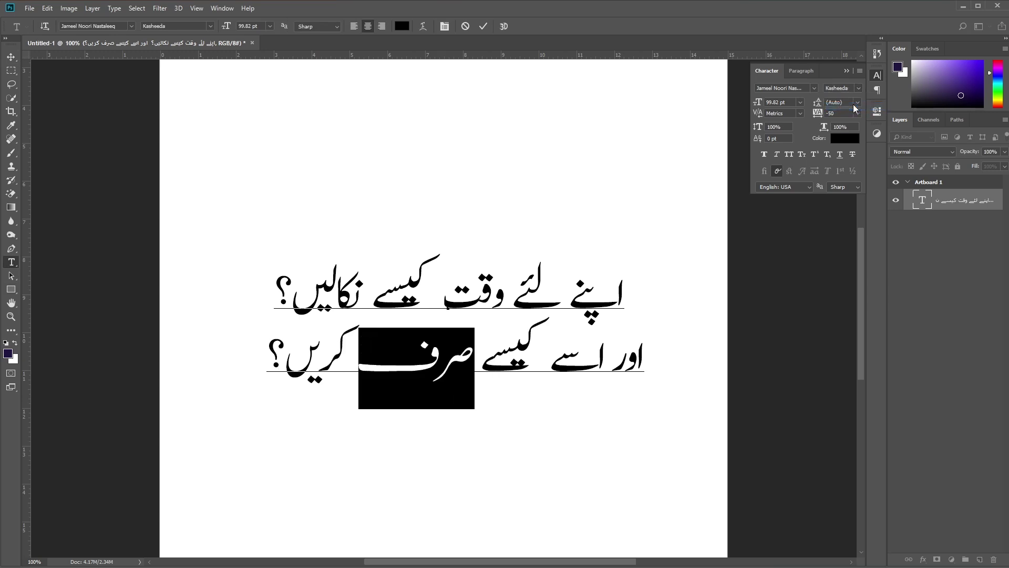
{"action": "left_click_drag", "start_coordinate": [434, 299], "coordinate": [506, 297]}
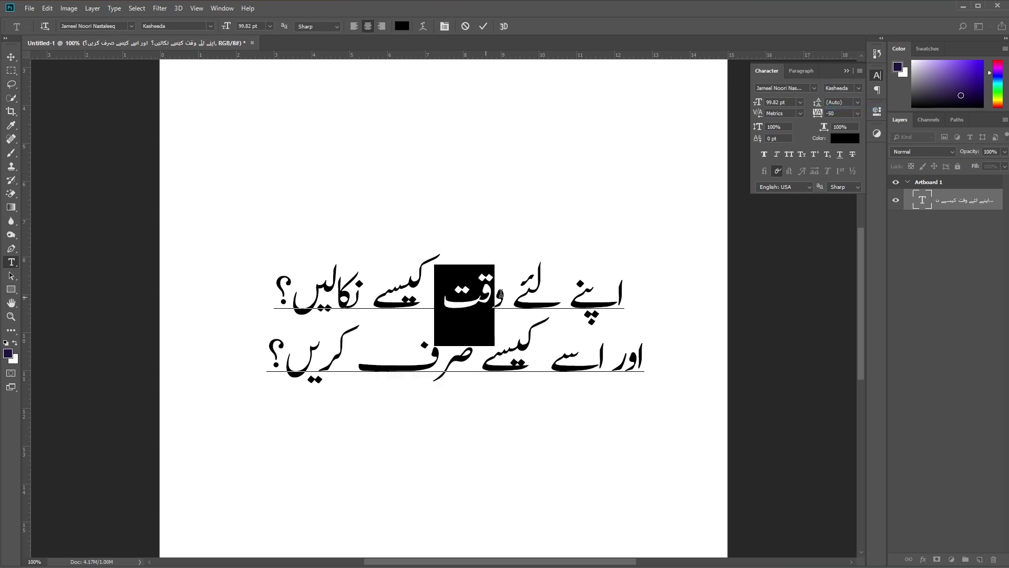
{"action": "left_click", "coordinate": [858, 89]}
{"action": "left_click", "coordinate": [843, 107]}
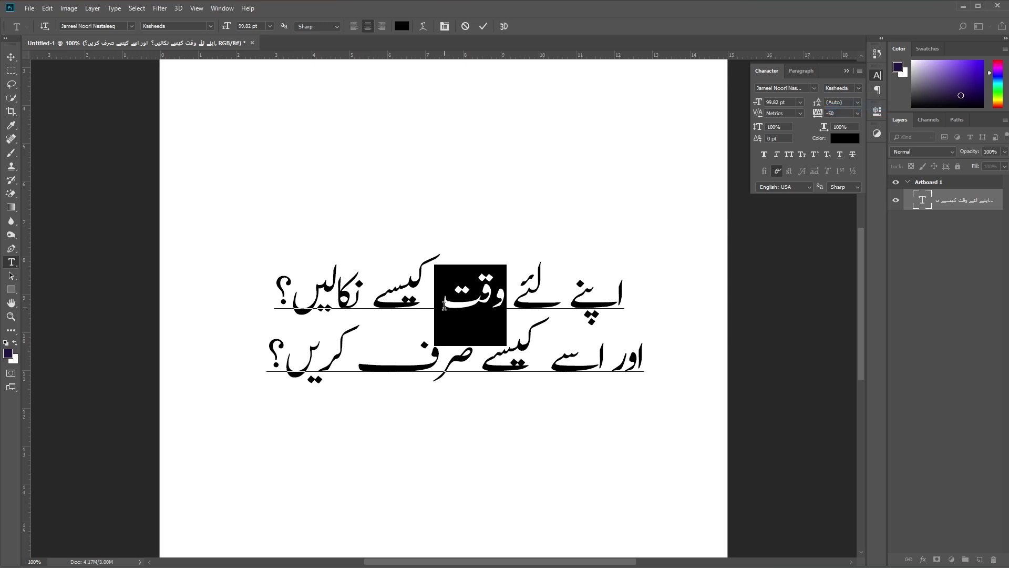
{"action": "left_click", "coordinate": [351, 369]}
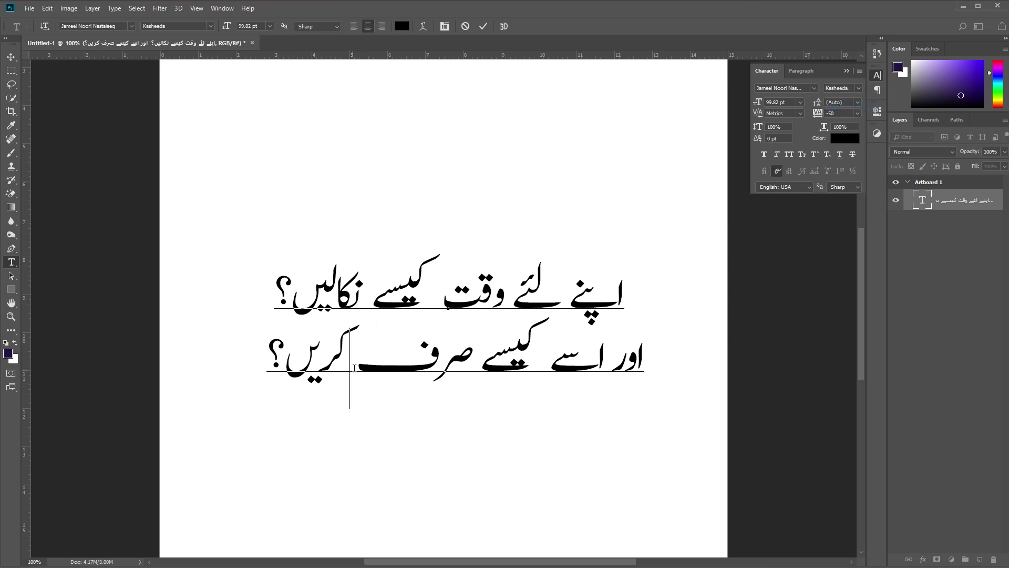
Return the word صرف to the Regular font style.
{"action": "left_click_drag", "start_coordinate": [354, 368], "coordinate": [476, 353]}
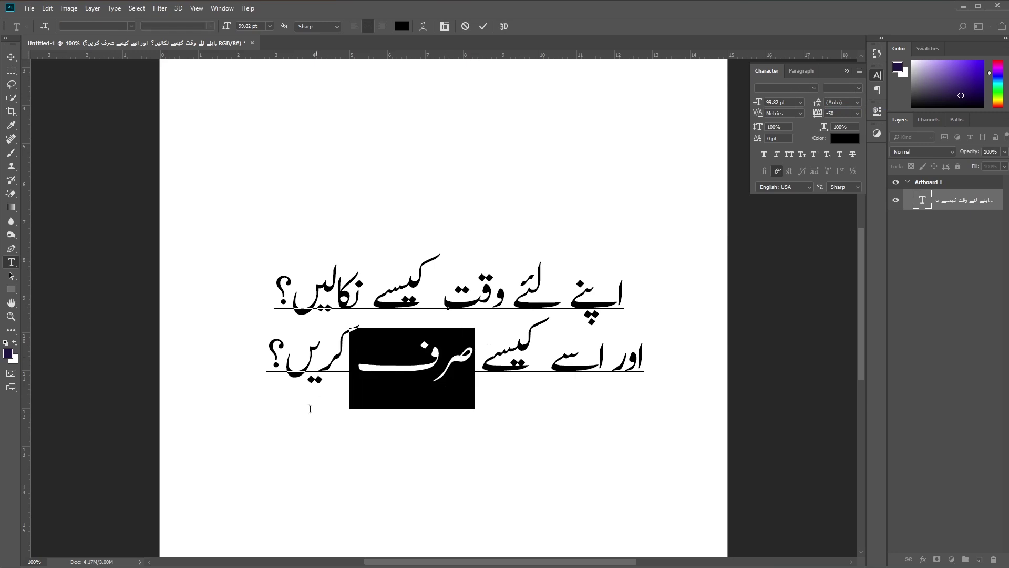
{"action": "left_click", "coordinate": [367, 361]}
{"action": "left_click_drag", "start_coordinate": [357, 360], "coordinate": [472, 354]}
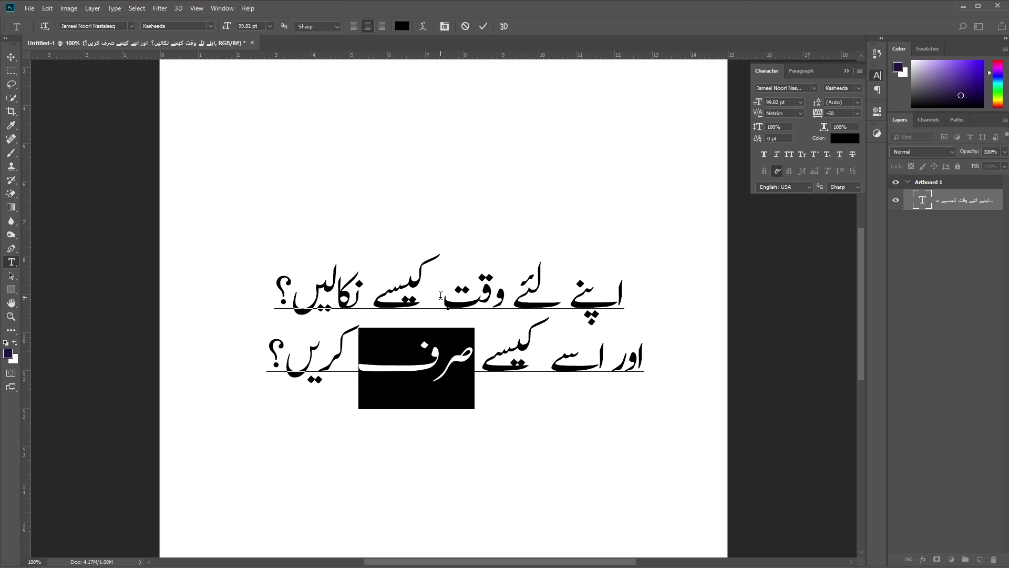
{"action": "left_click", "coordinate": [859, 88]}
{"action": "left_click", "coordinate": [843, 99]}
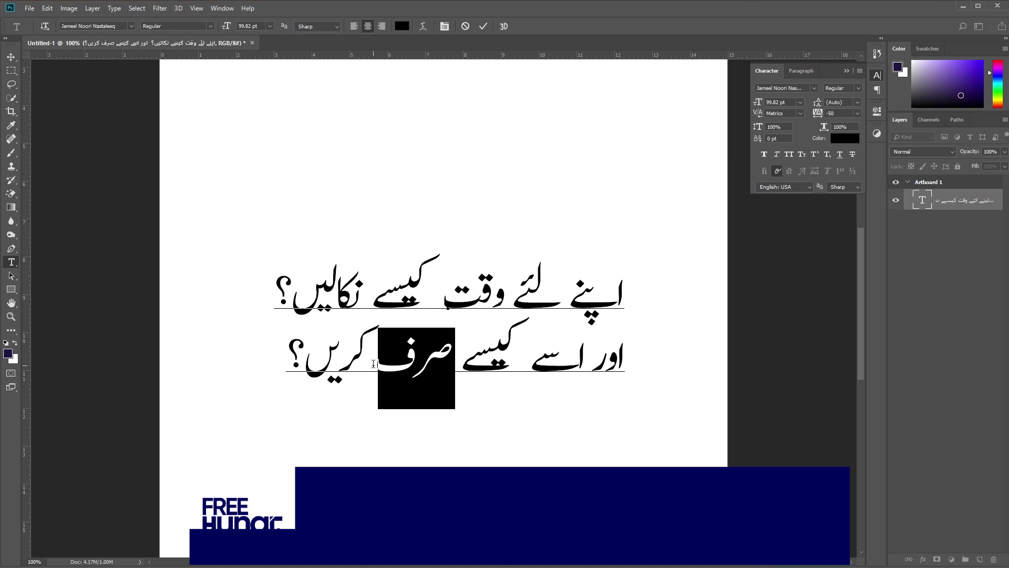
Commit the text, move the block higher, and switch to the Notepad notes.
{"action": "left_click", "coordinate": [11, 56]}
{"action": "left_click_drag", "start_coordinate": [415, 365], "coordinate": [405, 234]}
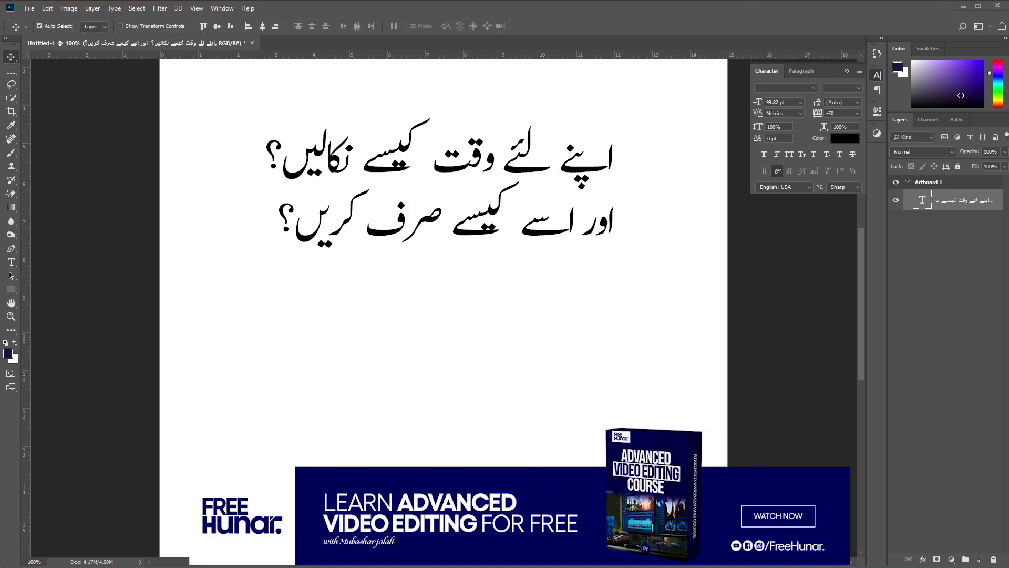
{"action": "key", "text": "alt+Tab"}
{"action": "left_click", "coordinate": [333, 205]}
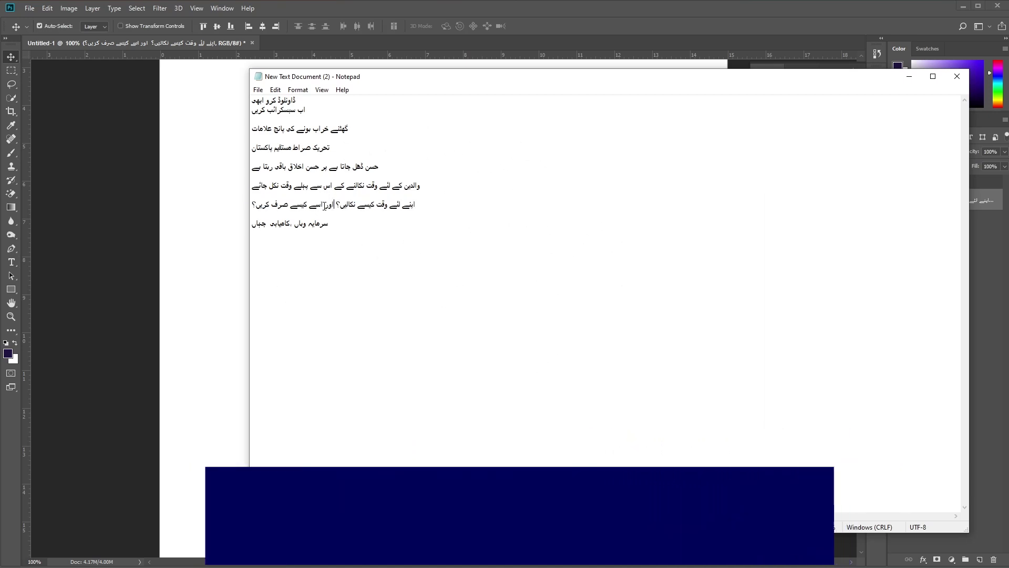
Copy 'اسے کیسے صرف کریں؟' from Notepad and paste it as new text below the heading.
{"action": "left_click_drag", "start_coordinate": [324, 205], "coordinate": [226, 211]}
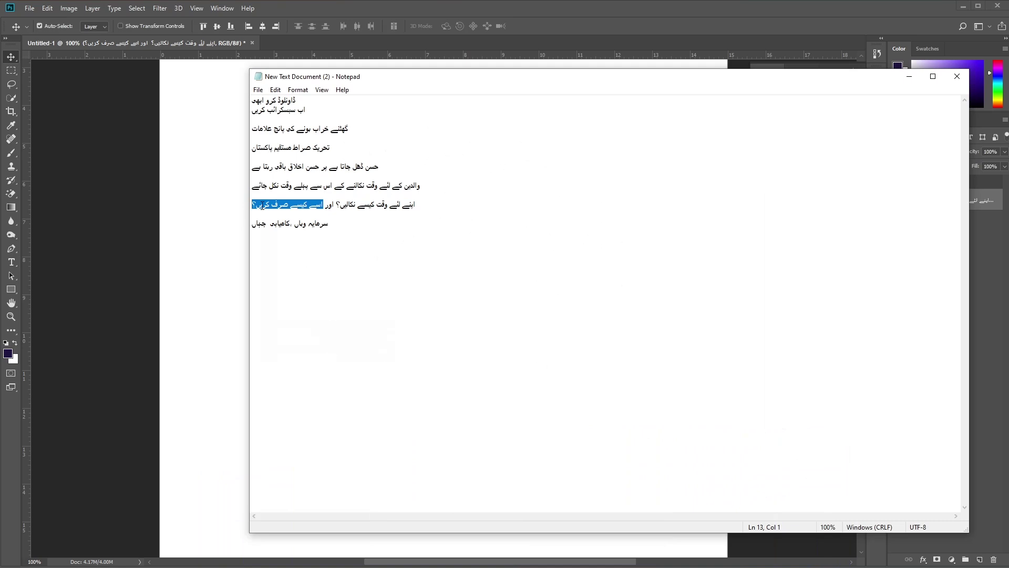
{"action": "right_click", "coordinate": [263, 205]}
{"action": "left_click", "coordinate": [279, 239]}
{"action": "left_click", "coordinate": [903, 79]}
{"action": "key", "text": "t"}
{"action": "left_click", "coordinate": [396, 335]}
{"action": "key", "text": "ctrl+v"}
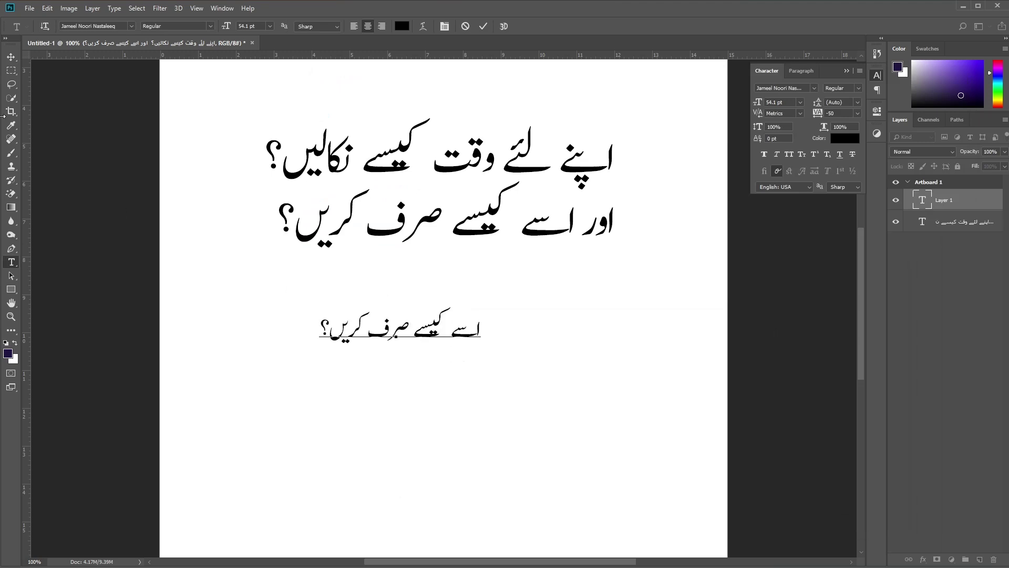
{"action": "left_click", "coordinate": [10, 56]}
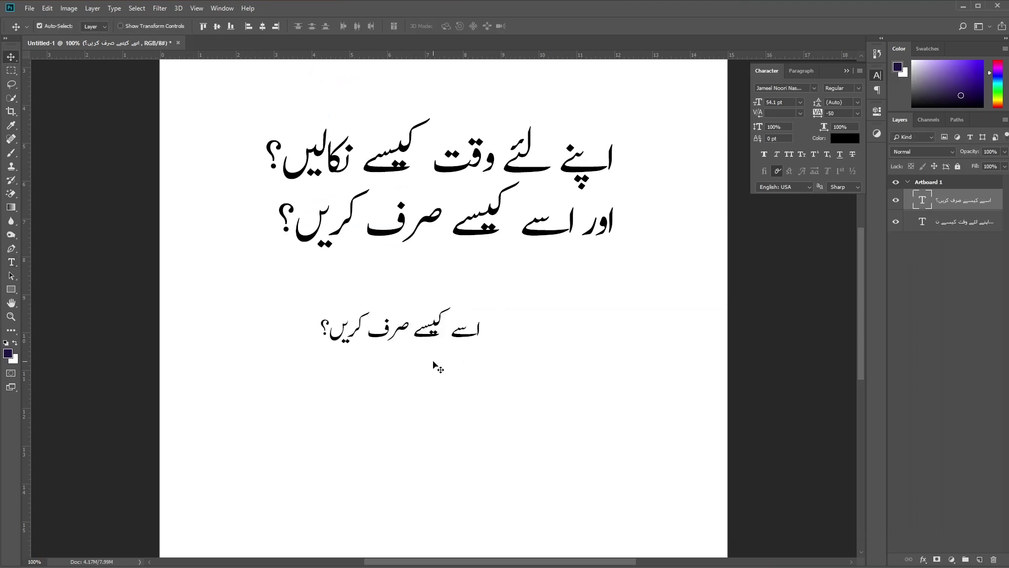
Enlarge the pasted phrase with Free Transform and move it down the artboard.
{"action": "key", "text": "ctrl+t"}
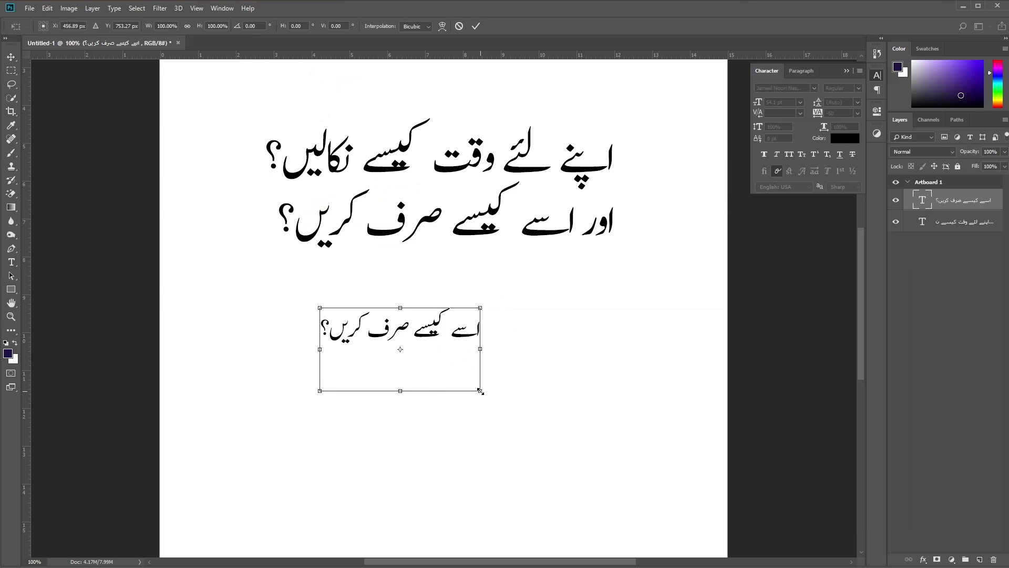
{"action": "left_click_drag", "start_coordinate": [480, 390], "coordinate": [491, 431]}
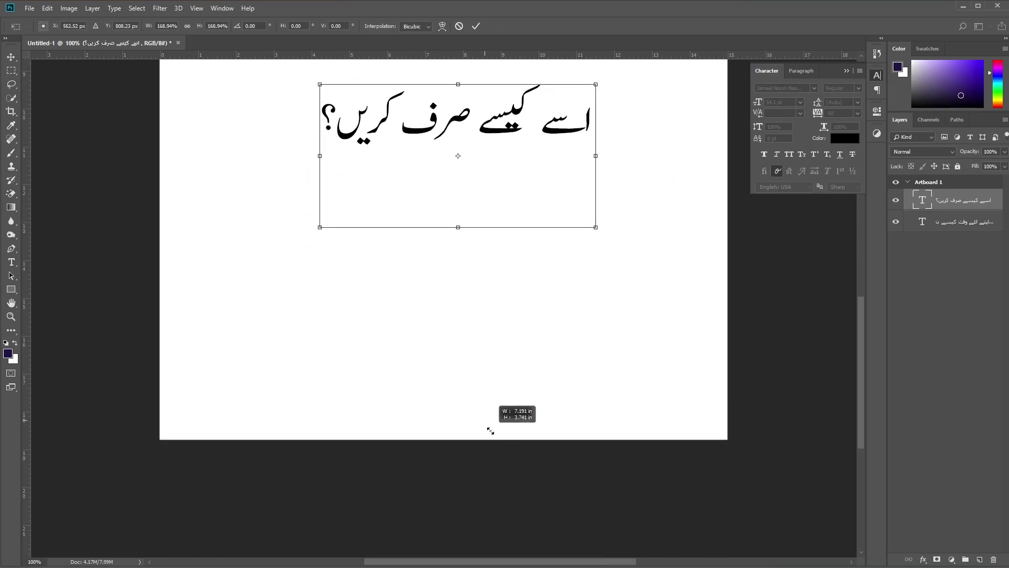
{"action": "key", "text": "Return"}
{"action": "left_click_drag", "start_coordinate": [446, 131], "coordinate": [423, 216]}
{"action": "key", "text": "ctrl+plus"}
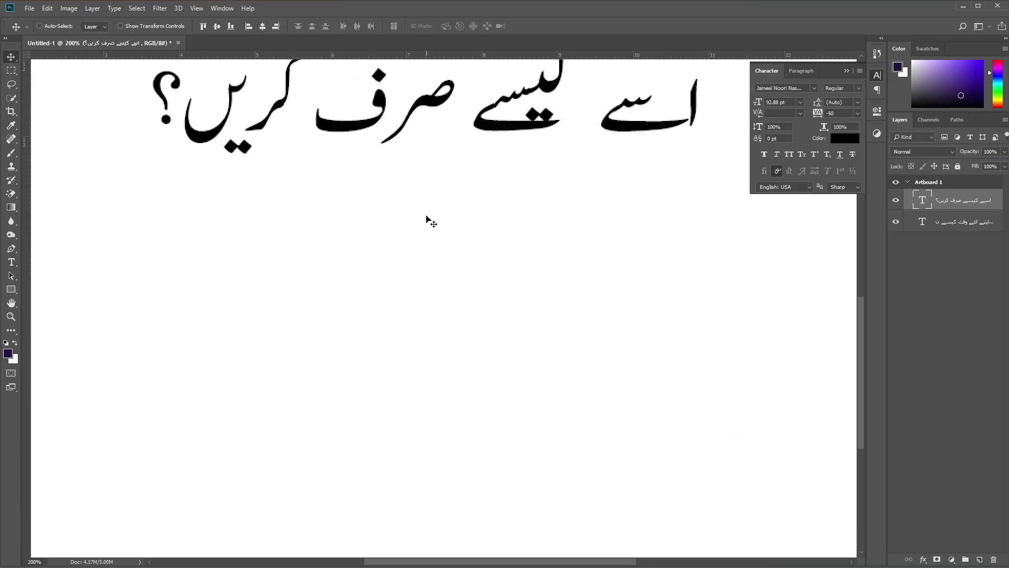
{"action": "left_click_drag", "start_coordinate": [462, 242], "coordinate": [489, 387]}
{"action": "key", "text": "ctrl+minus"}
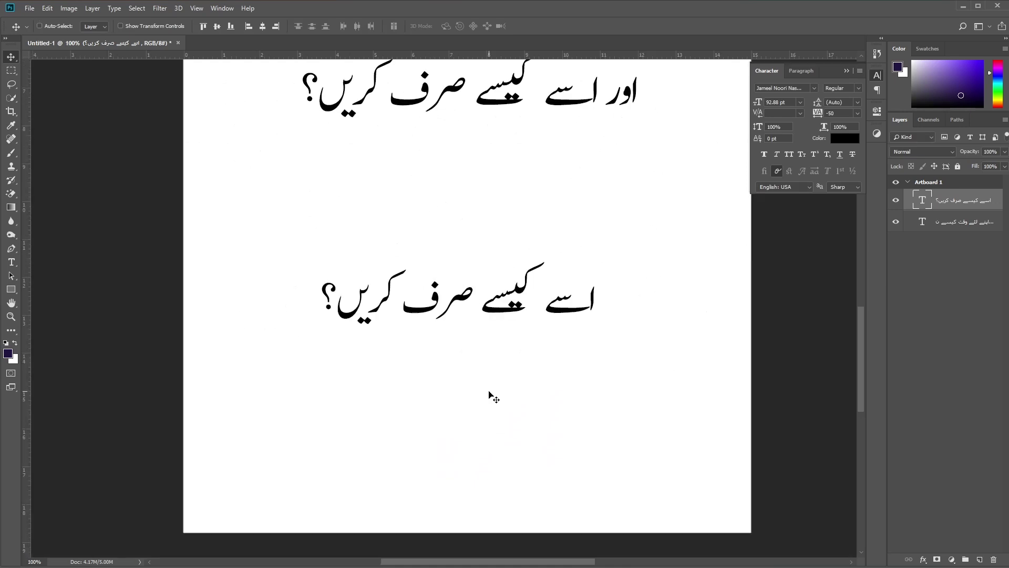
{"action": "left_click_drag", "start_coordinate": [441, 318], "coordinate": [448, 328]}
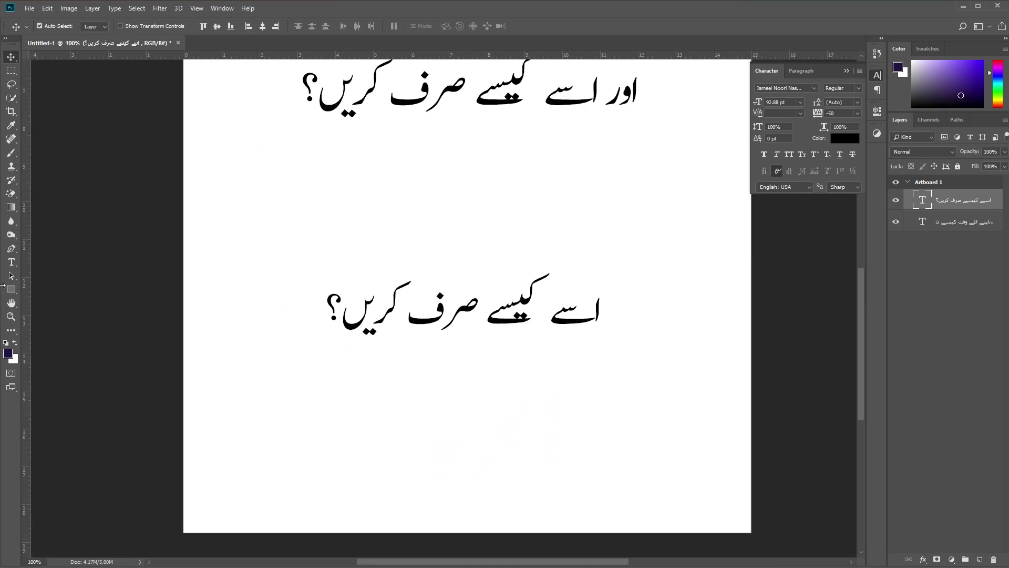
Select the lower line's text in edit mode, then commit without changes.
{"action": "left_click", "coordinate": [12, 261]}
{"action": "left_click", "coordinate": [602, 306]}
{"action": "key", "text": "ctrl+a"}
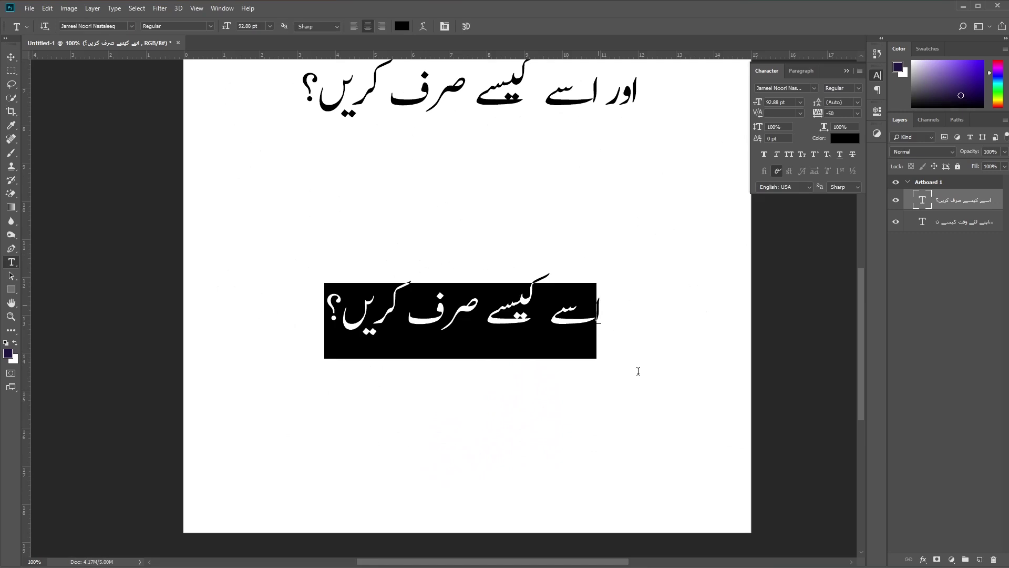
{"action": "left_click", "coordinate": [599, 310]}
{"action": "key", "text": "ctrl+a"}
{"action": "left_click_drag", "start_coordinate": [608, 310], "coordinate": [569, 317]}
{"action": "key", "text": "ctrl+a"}
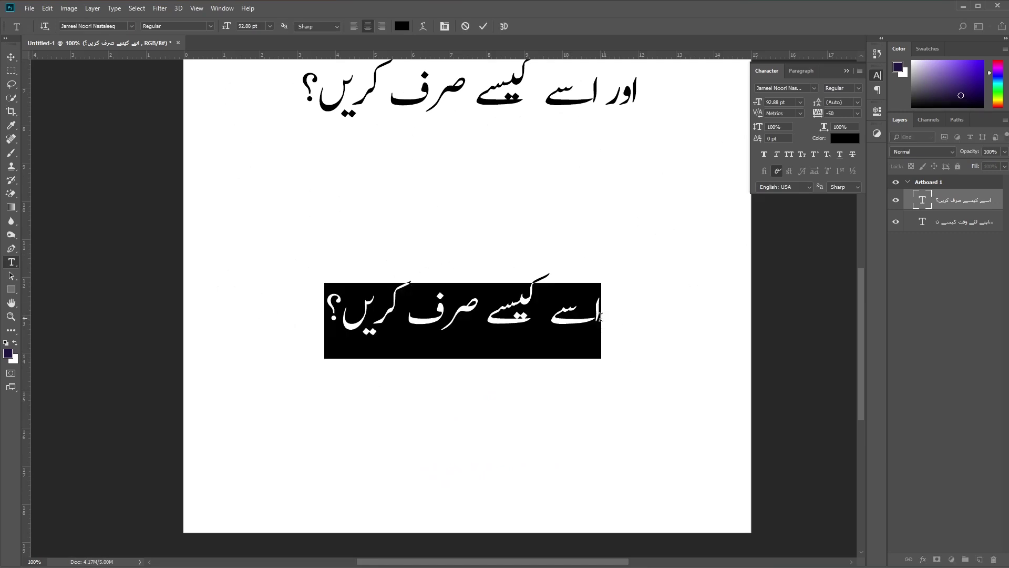
{"action": "left_click", "coordinate": [601, 317]}
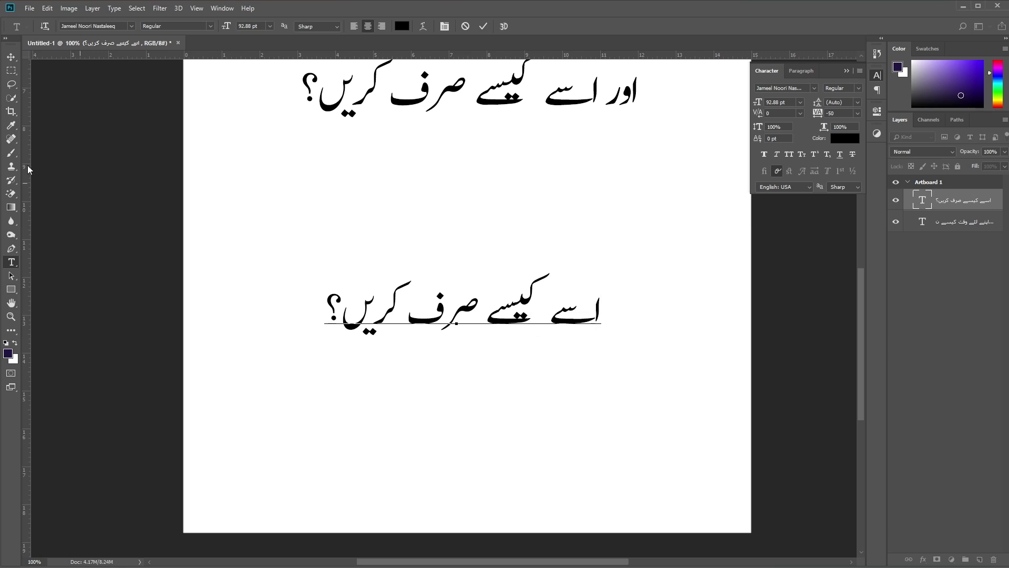
{"action": "left_click", "coordinate": [10, 55]}
Move the lower Urdu line about 100 px further down.
{"action": "left_click_drag", "start_coordinate": [425, 328], "coordinate": [440, 318]}
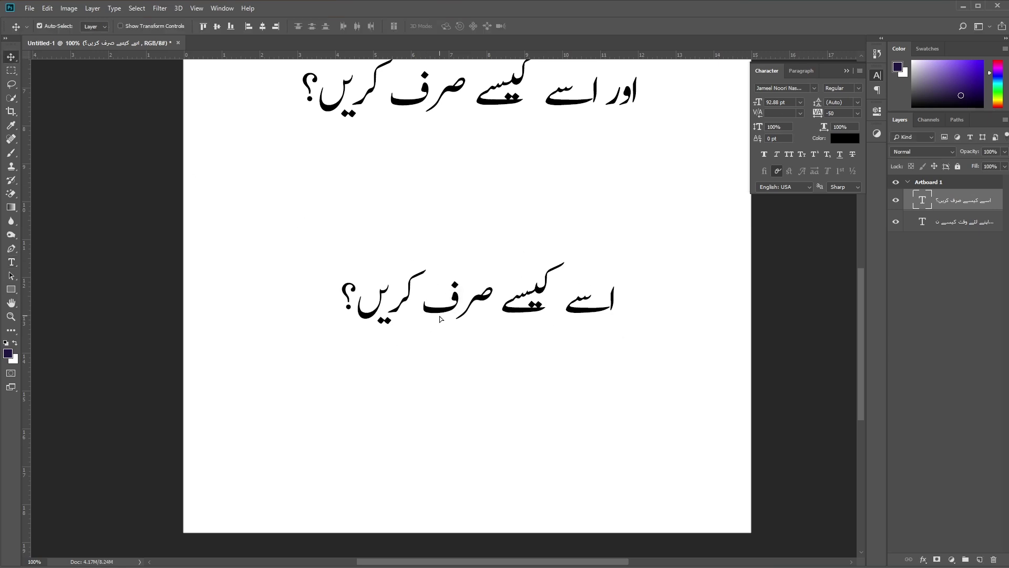
{"action": "key", "text": "ctrl+t"}
{"action": "key", "text": "Return"}
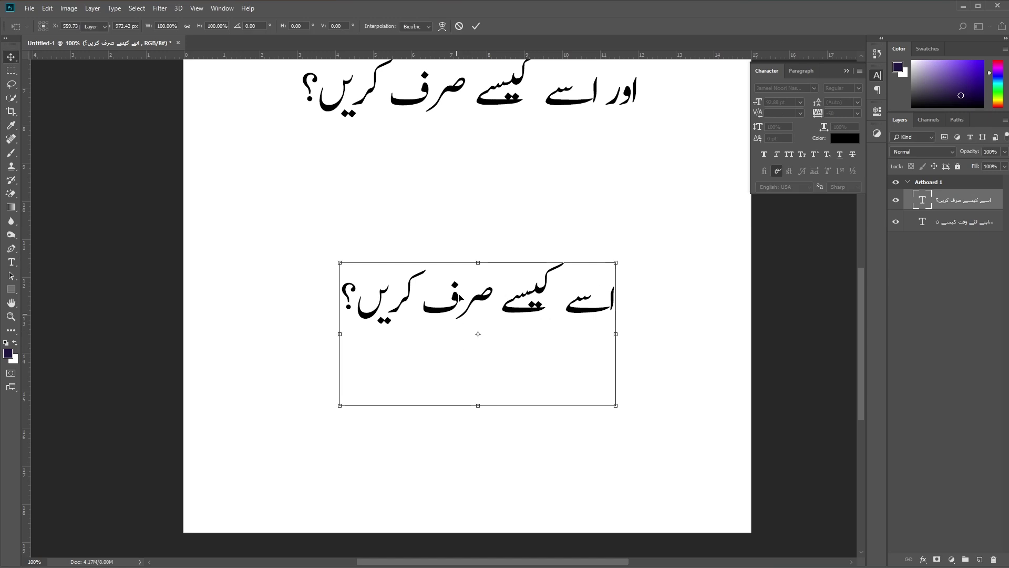
{"action": "left_click_drag", "start_coordinate": [462, 297], "coordinate": [471, 352]}
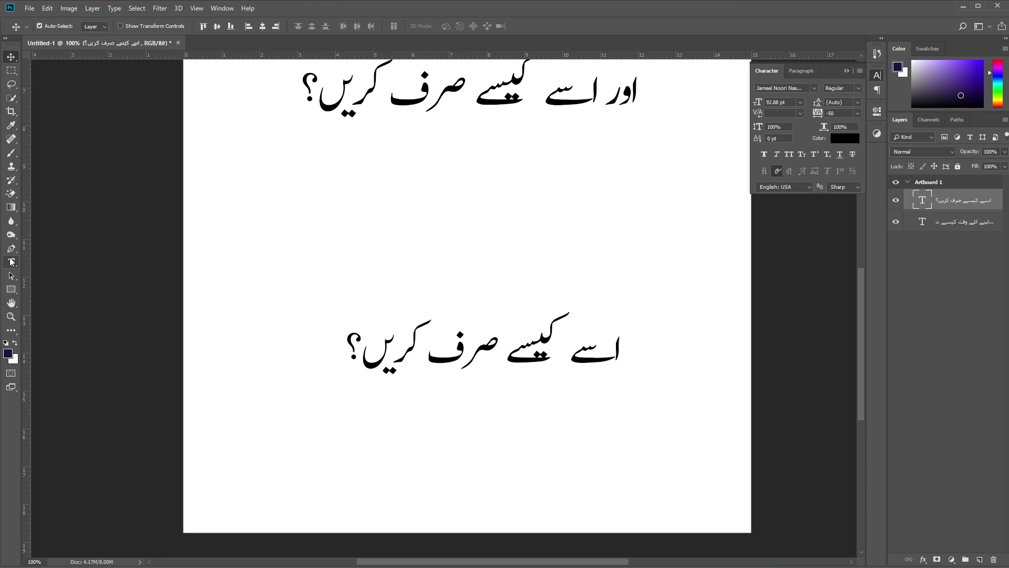
Give the word صرف in the lower line the Kasheeda style.
{"action": "left_click", "coordinate": [11, 262]}
{"action": "left_click_drag", "start_coordinate": [425, 349], "coordinate": [501, 351]}
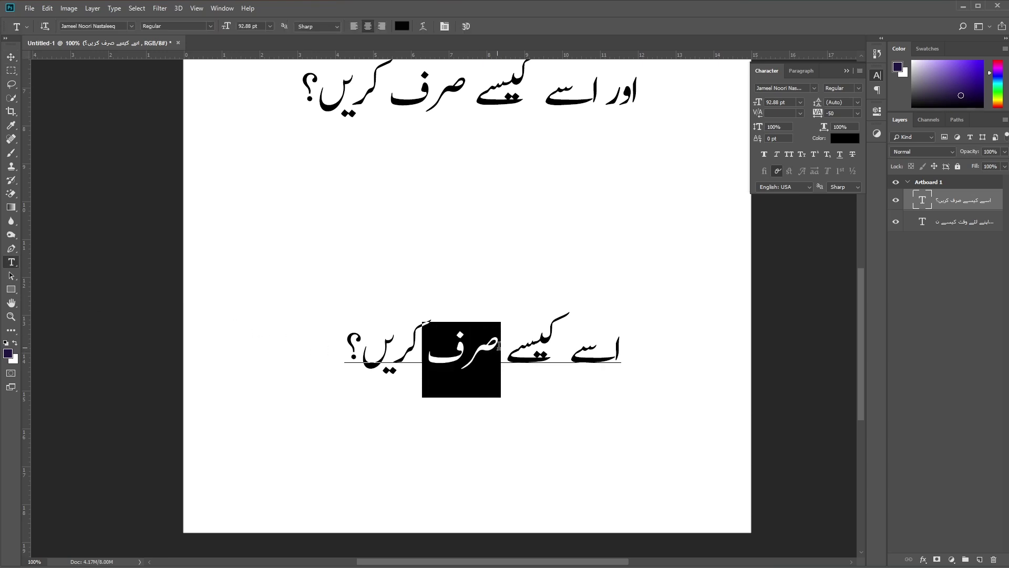
{"action": "left_click", "coordinate": [859, 89]}
{"action": "left_click", "coordinate": [841, 101]}
{"action": "left_click", "coordinate": [11, 56]}
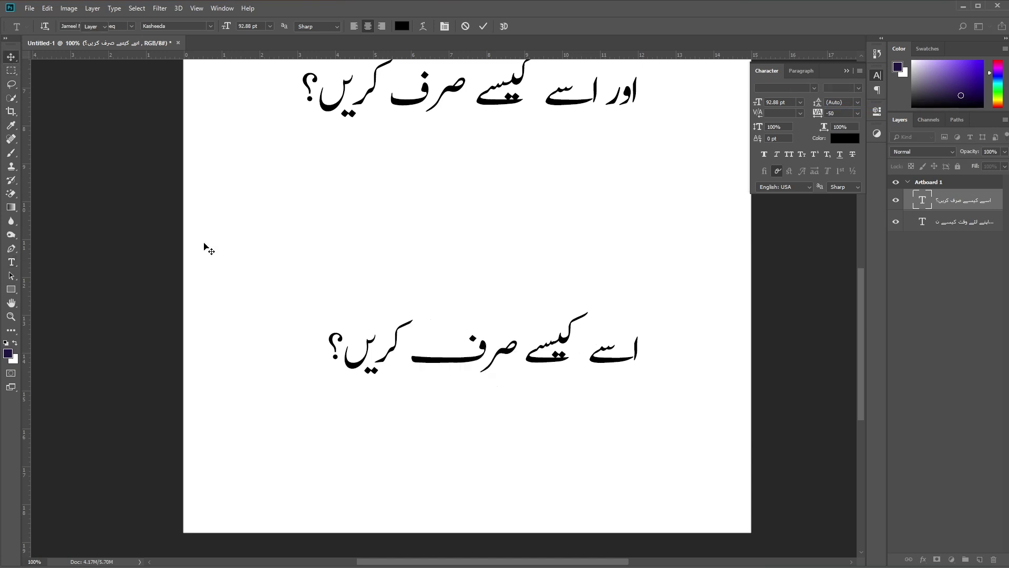
Adjust the lower line's position on the artboard.
{"action": "left_click_drag", "start_coordinate": [351, 366], "coordinate": [332, 304]}
{"action": "left_click_drag", "start_coordinate": [412, 298], "coordinate": [416, 327]}
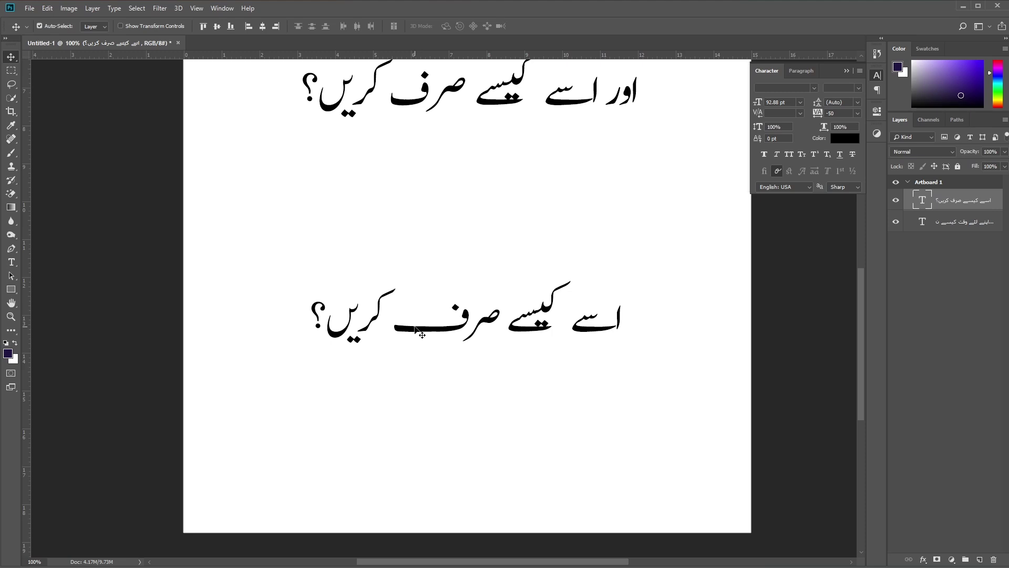
{"action": "mouse_move", "coordinate": [452, 331]}
{"action": "left_mouse_down"}
{"action": "mouse_move", "coordinate": [452, 361]}
{"action": "mouse_move", "coordinate": [402, 379]}
{"action": "left_mouse_up"}
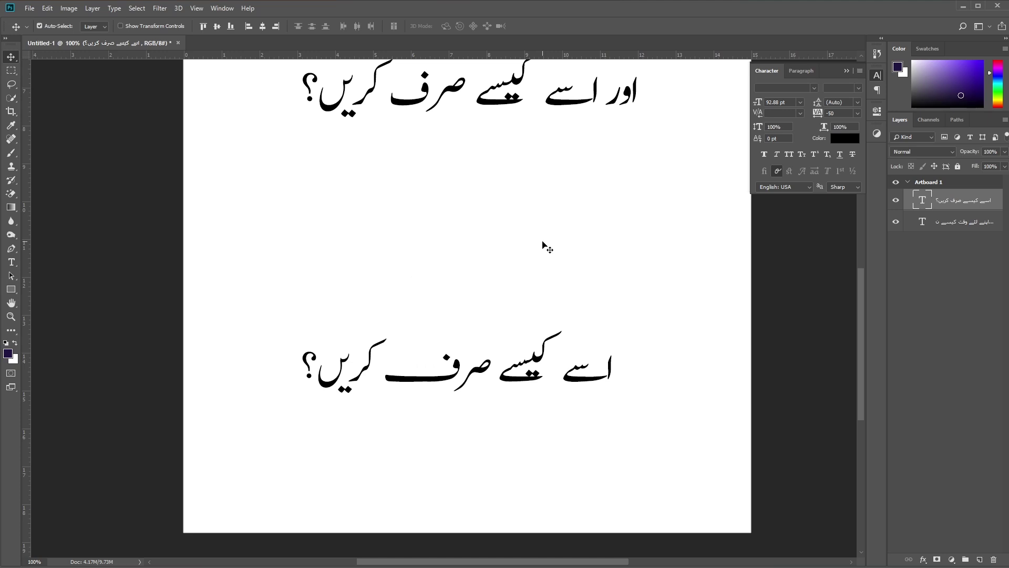
{"action": "left_click_drag", "start_coordinate": [429, 377], "coordinate": [424, 351]}
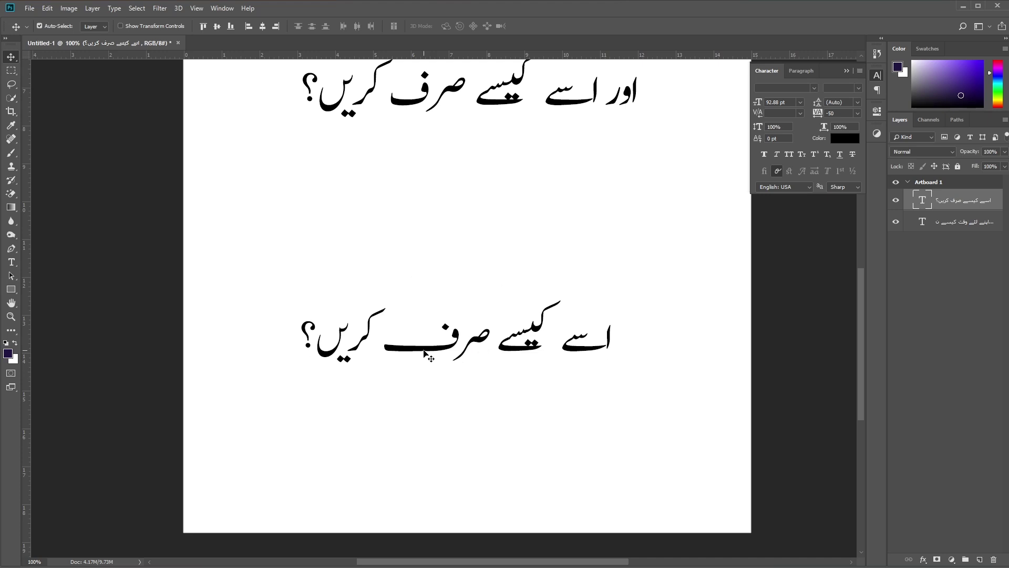
{"action": "mouse_move", "coordinate": [425, 351]}
{"action": "left_mouse_down"}
{"action": "mouse_move", "coordinate": [428, 369]}
{"action": "mouse_move", "coordinate": [463, 377]}
{"action": "left_mouse_up"}
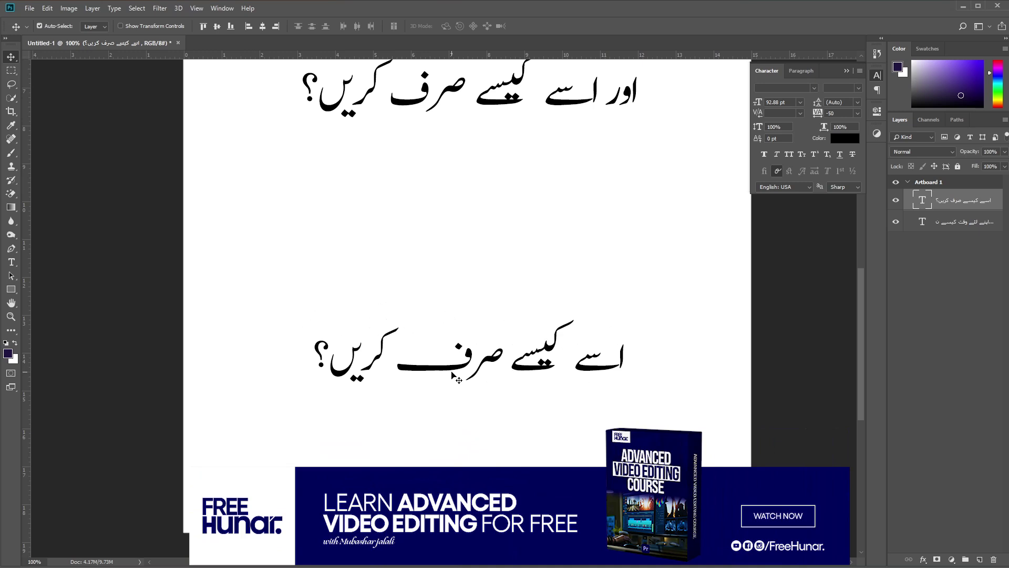
Select the whole lower line and set its tracking to -110.
{"action": "double_click", "coordinate": [921, 199]}
{"action": "left_click_drag", "start_coordinate": [814, 114], "coordinate": [815, 116]}
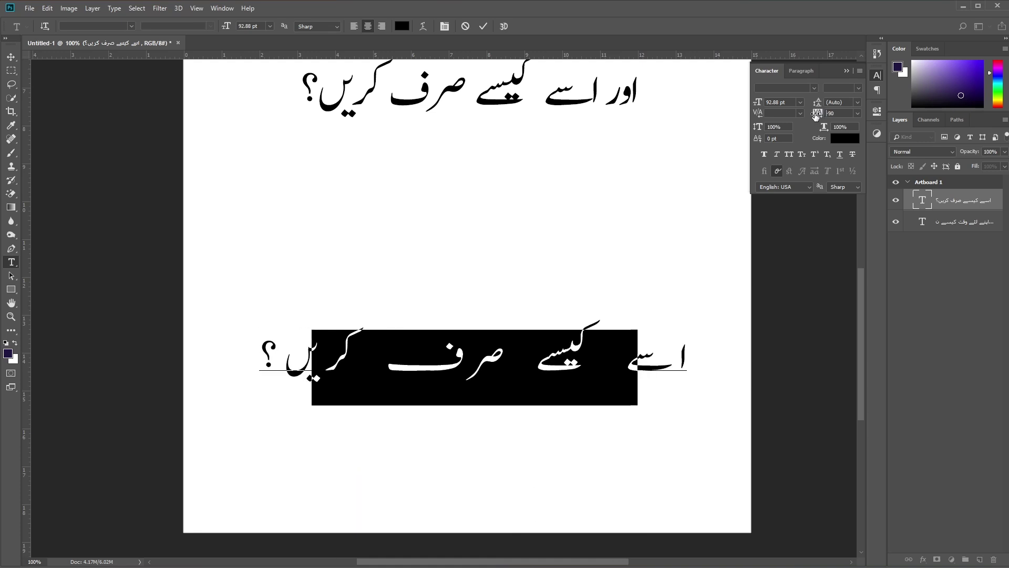
{"action": "left_click_drag", "start_coordinate": [815, 116], "coordinate": [815, 116]}
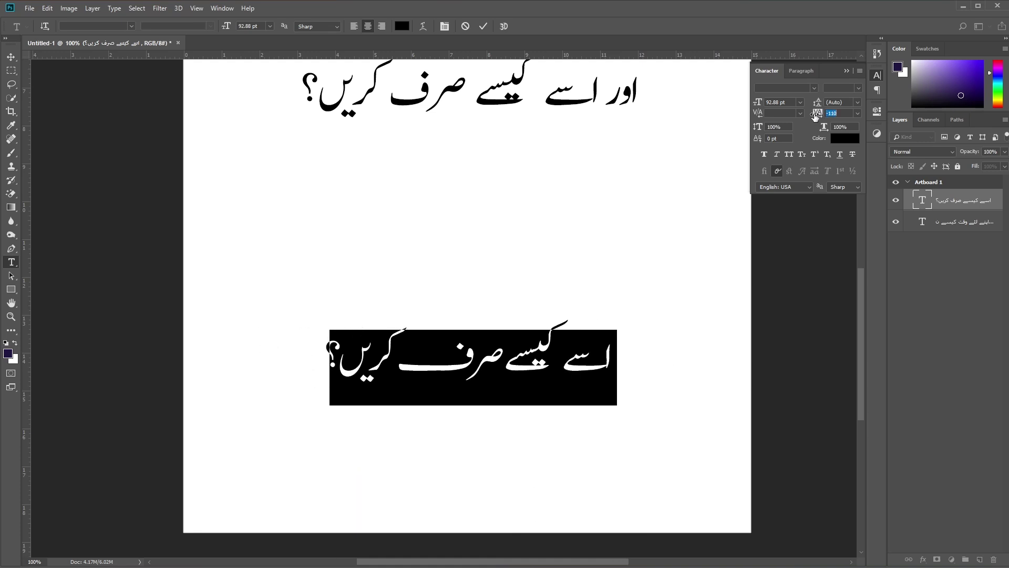
Place the copied stretched line and select the word صرف in the middle copy.
{"action": "left_click", "coordinate": [11, 56]}
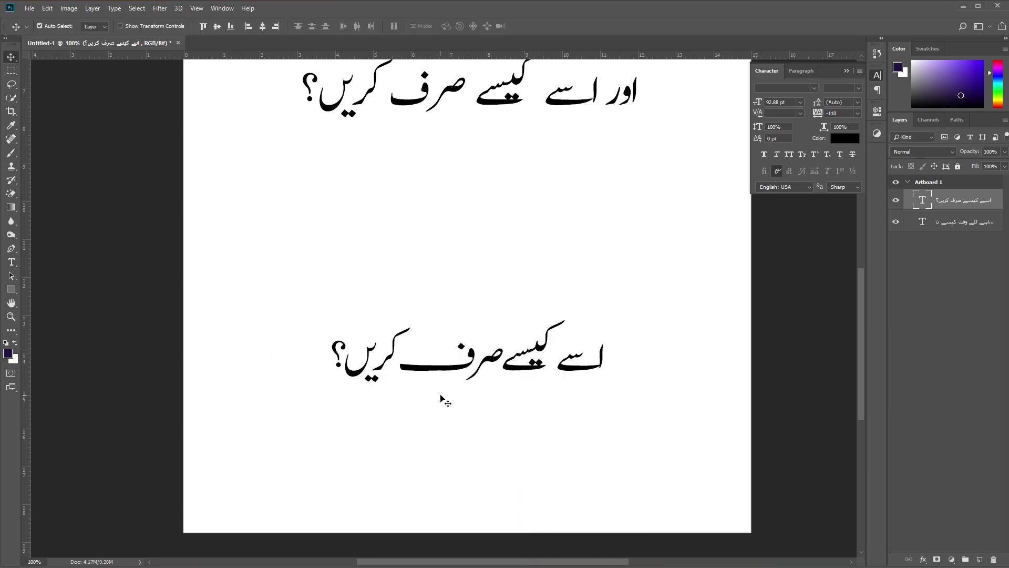
{"action": "mouse_move", "coordinate": [435, 380]}
{"action": "left_mouse_down"}
{"action": "mouse_move", "coordinate": [426, 391]}
{"action": "mouse_move", "coordinate": [428, 477]}
{"action": "mouse_move", "coordinate": [427, 362]}
{"action": "left_mouse_up"}
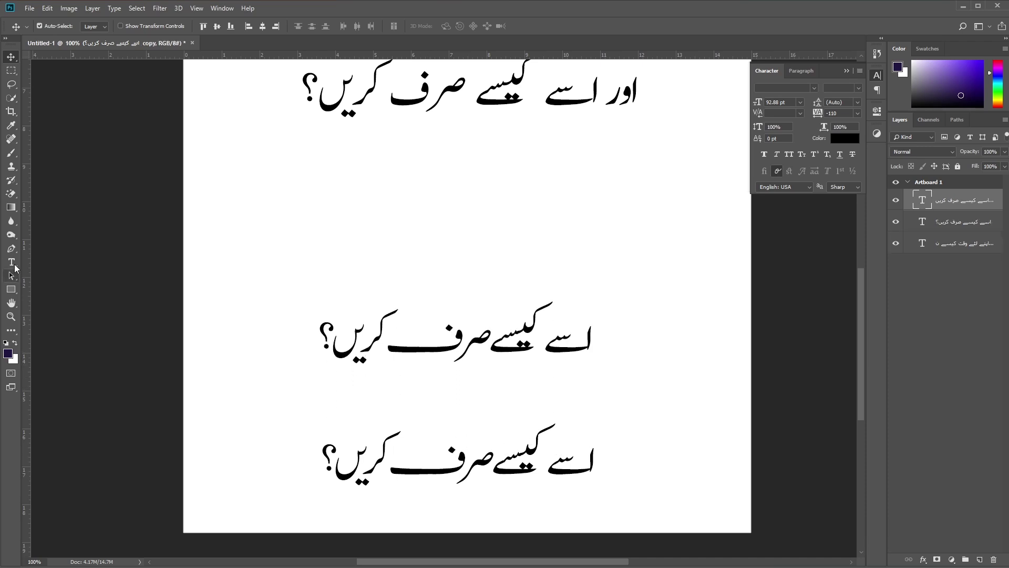
{"action": "left_click", "coordinate": [11, 262]}
{"action": "left_click_drag", "start_coordinate": [394, 347], "coordinate": [466, 356]}
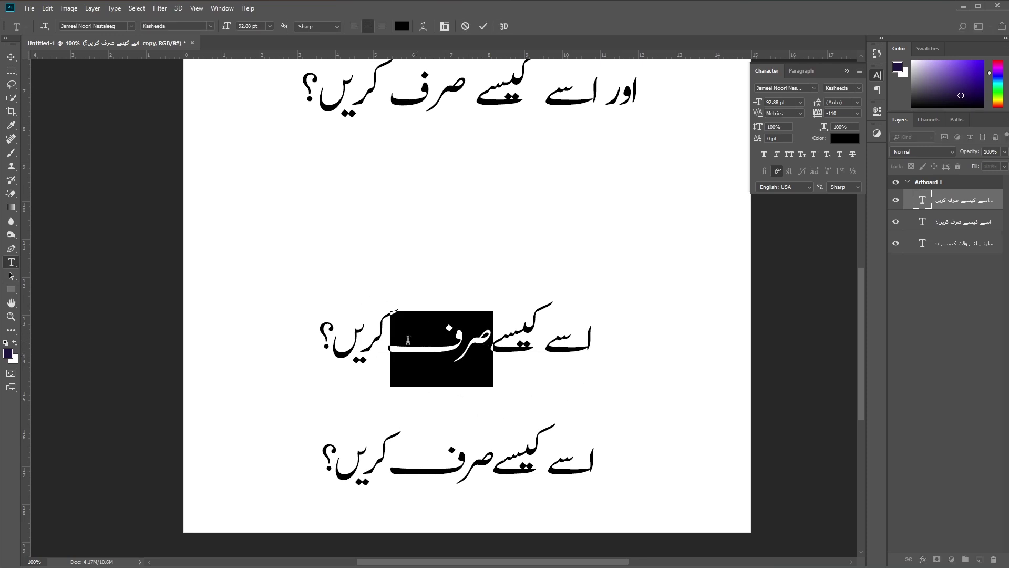
Set صرف in the middle line back to Regular and nudge that line slightly down.
{"action": "left_click", "coordinate": [859, 87]}
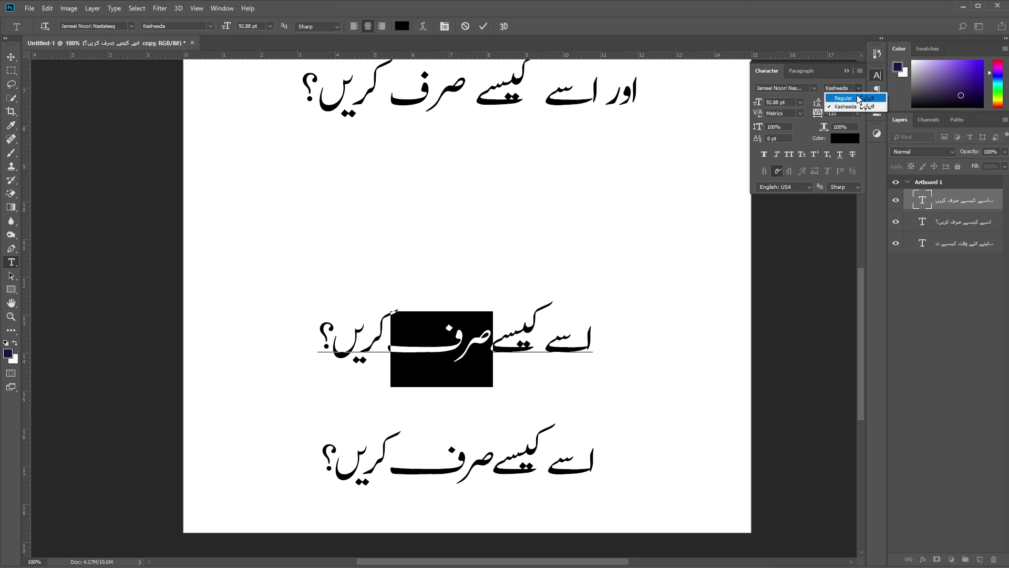
{"action": "left_click", "coordinate": [838, 99]}
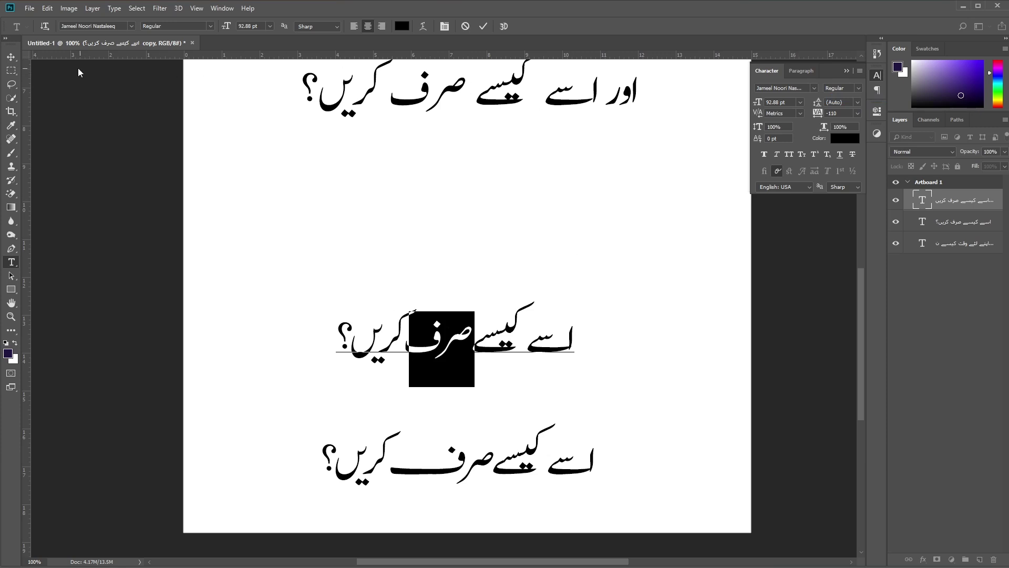
{"action": "left_click", "coordinate": [10, 57]}
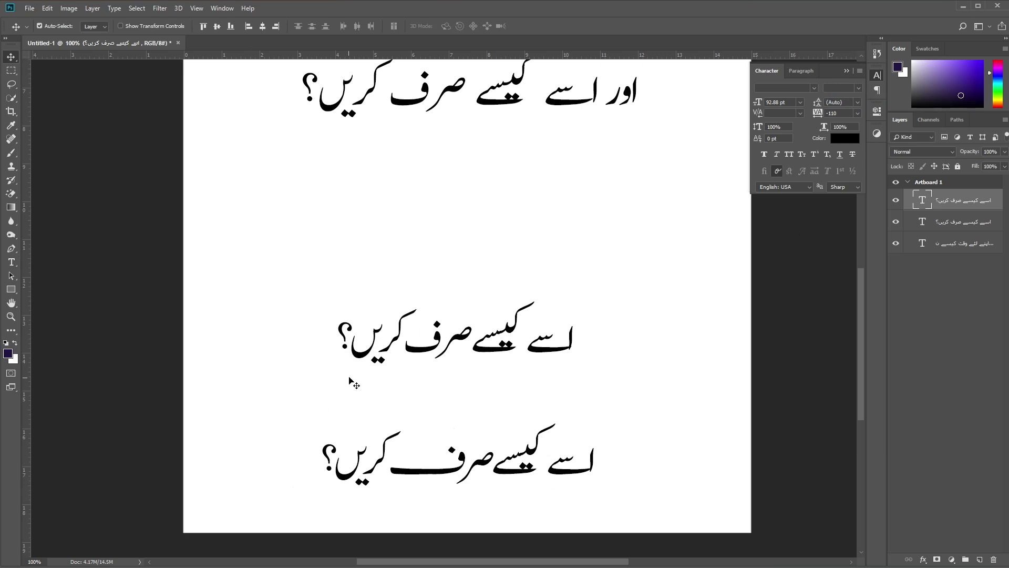
{"action": "left_click_drag", "start_coordinate": [425, 344], "coordinate": [404, 352]}
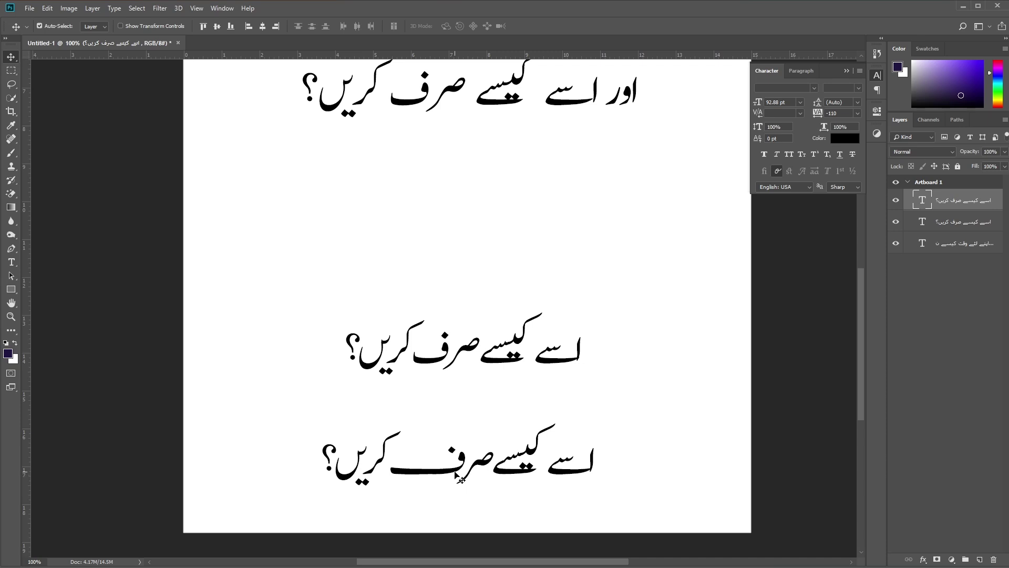
{"action": "left_click_drag", "start_coordinate": [433, 371], "coordinate": [436, 382]}
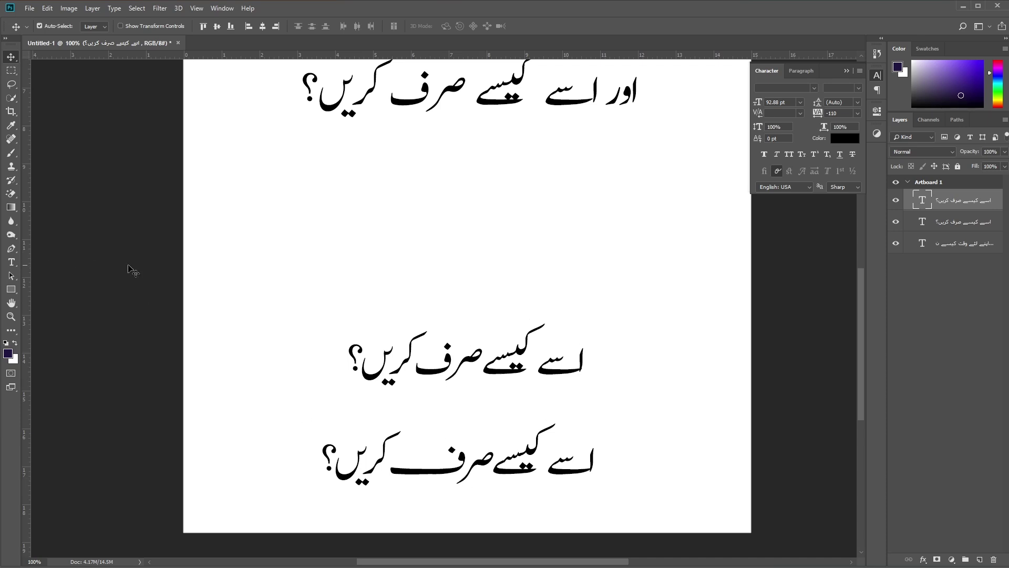
{"action": "left_click", "coordinate": [11, 262]}
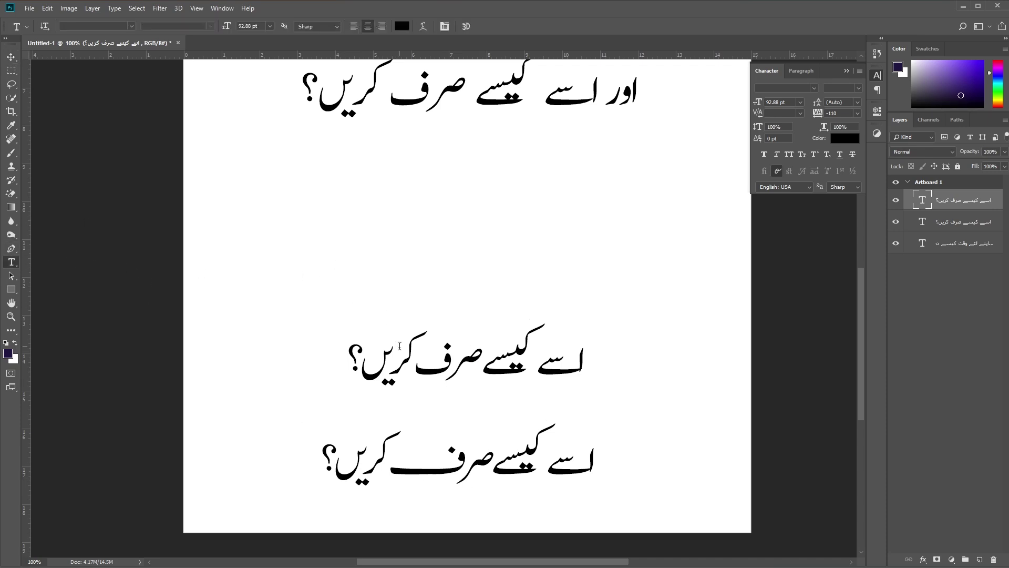
Select صرف in the middle line, trying then discarding a red ff4e4e colour.
{"action": "left_click_drag", "start_coordinate": [411, 363], "coordinate": [485, 363]}
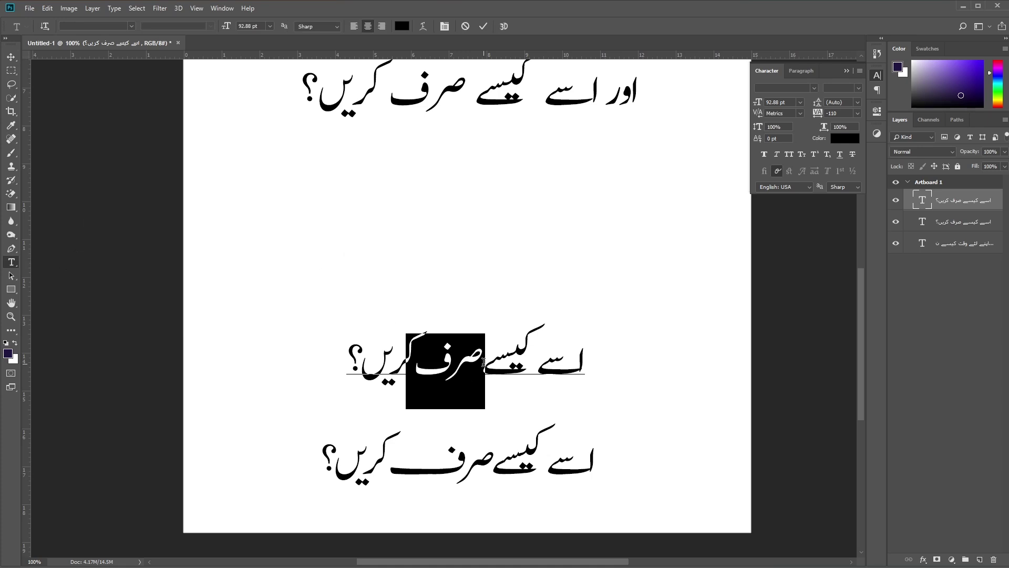
{"action": "left_click", "coordinate": [845, 138]}
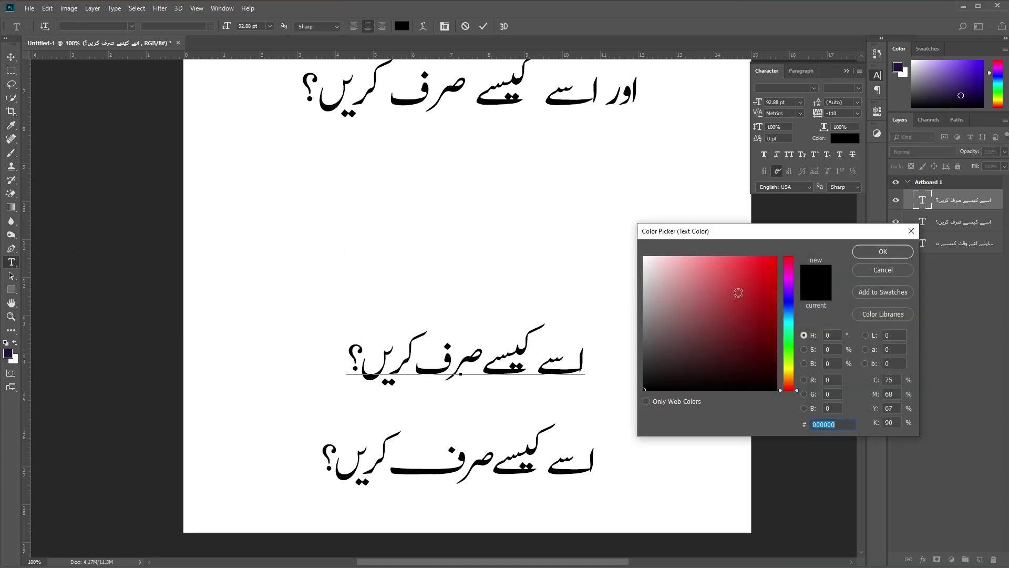
{"action": "type", "text": "ff4e4e"}
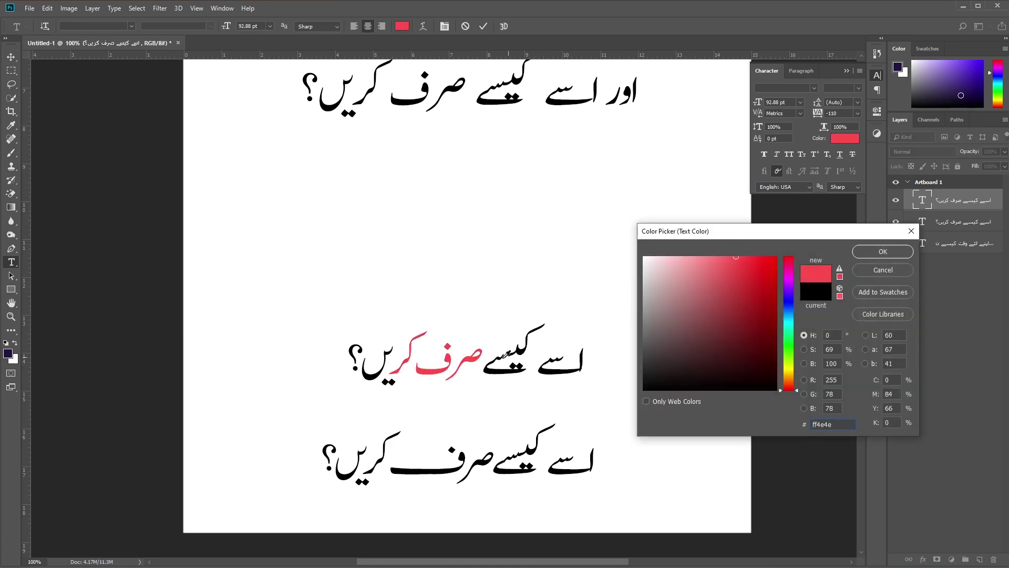
{"action": "left_click", "coordinate": [870, 270]}
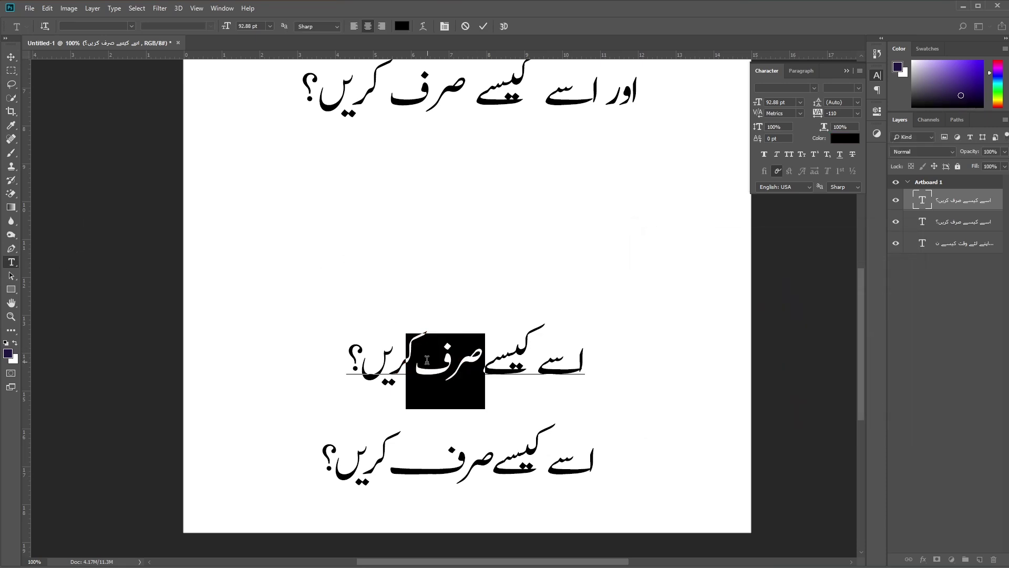
{"action": "left_click_drag", "start_coordinate": [490, 363], "coordinate": [483, 365]}
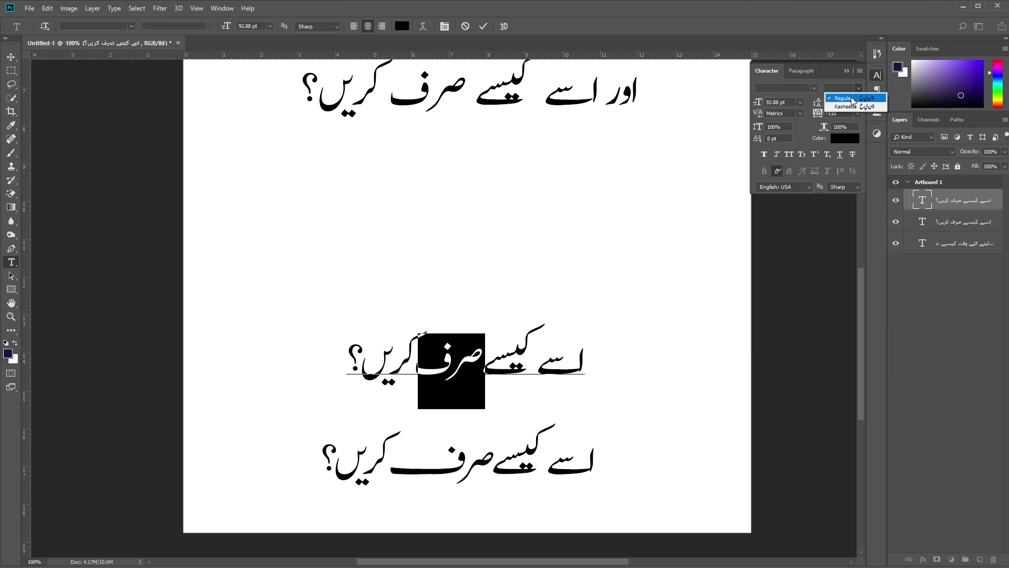
{"action": "left_click", "coordinate": [852, 99]}
Colour صرف purple (943eff), commit, and nudge the line up and left.
{"action": "left_click", "coordinate": [844, 137]}
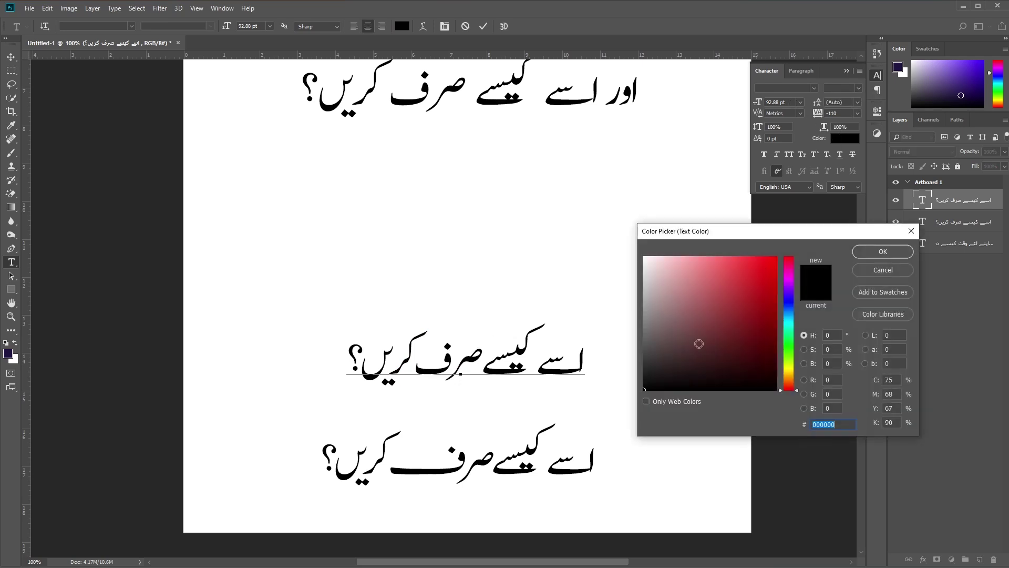
{"action": "type", "text": "ff3e3e"}
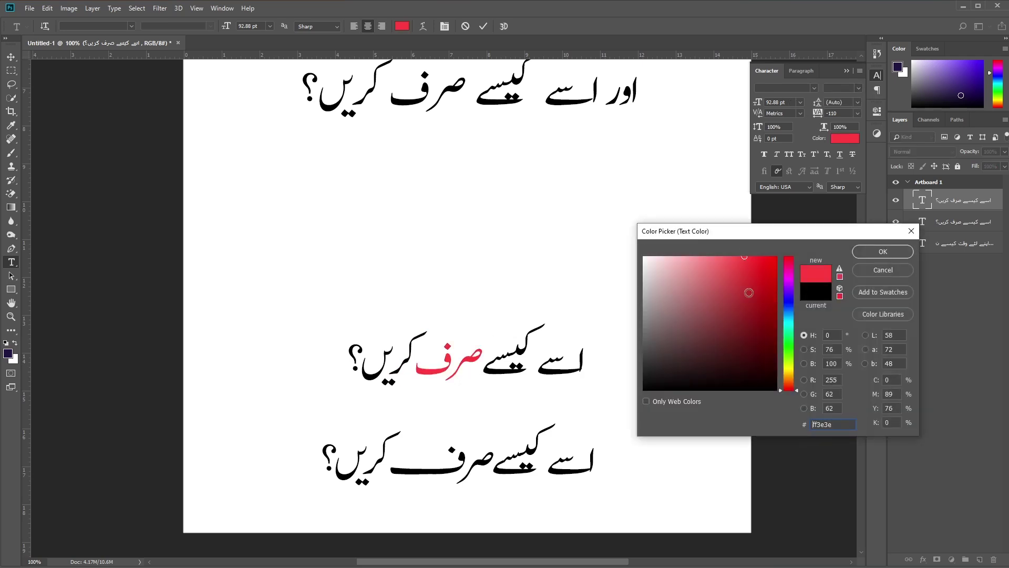
{"action": "left_click", "coordinate": [784, 355]}
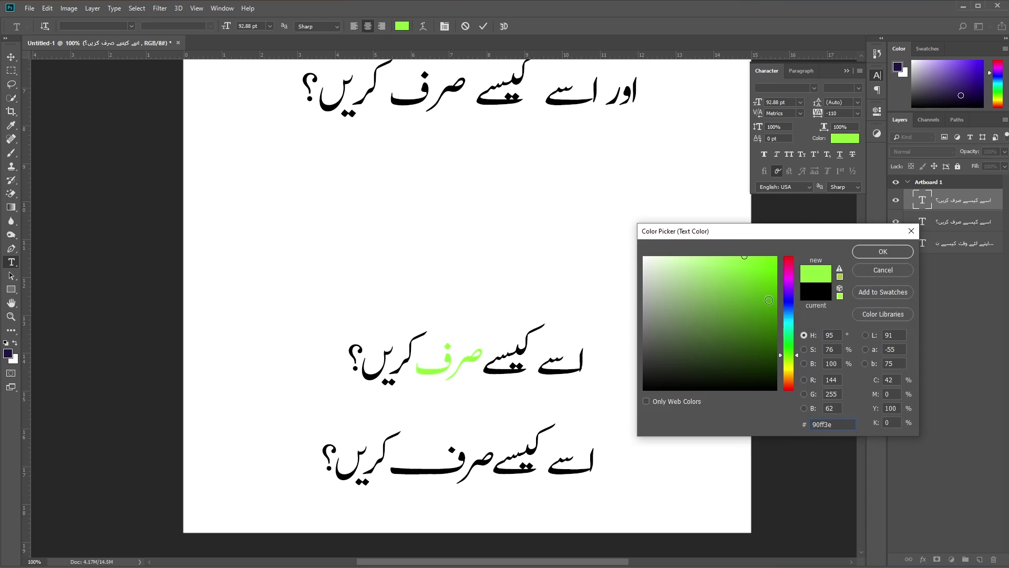
{"action": "left_click", "coordinate": [789, 292]}
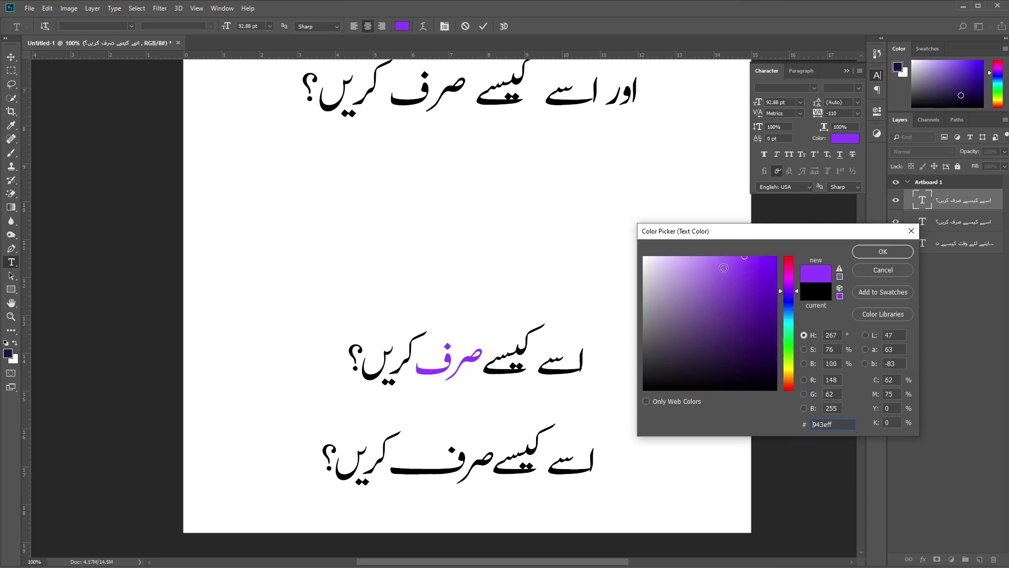
{"action": "left_click", "coordinate": [867, 250]}
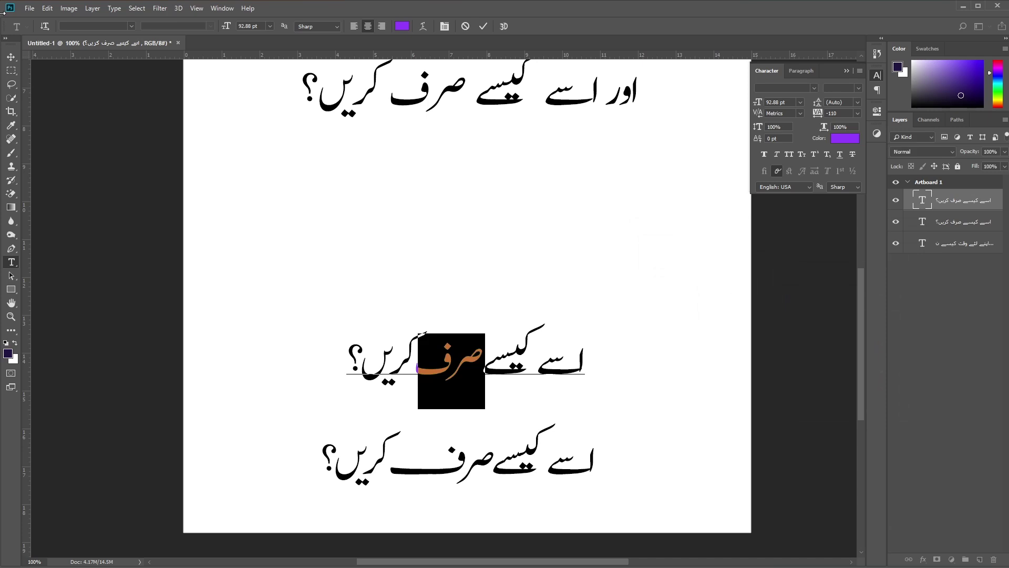
{"action": "left_click", "coordinate": [11, 56]}
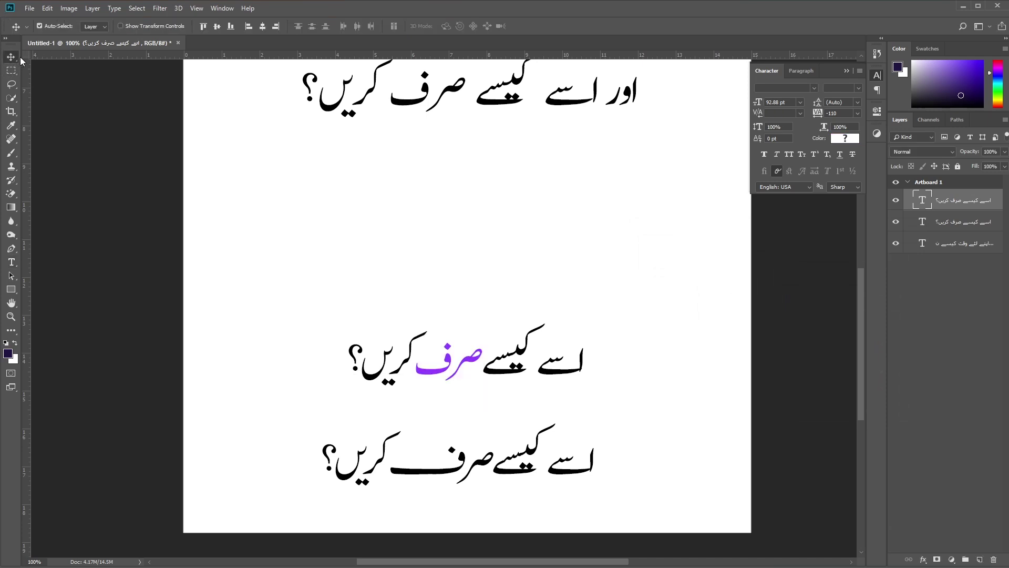
{"action": "mouse_move", "coordinate": [499, 392]}
{"action": "left_mouse_down"}
{"action": "mouse_move", "coordinate": [481, 374]}
{"action": "mouse_move", "coordinate": [488, 389]}
{"action": "left_mouse_up"}
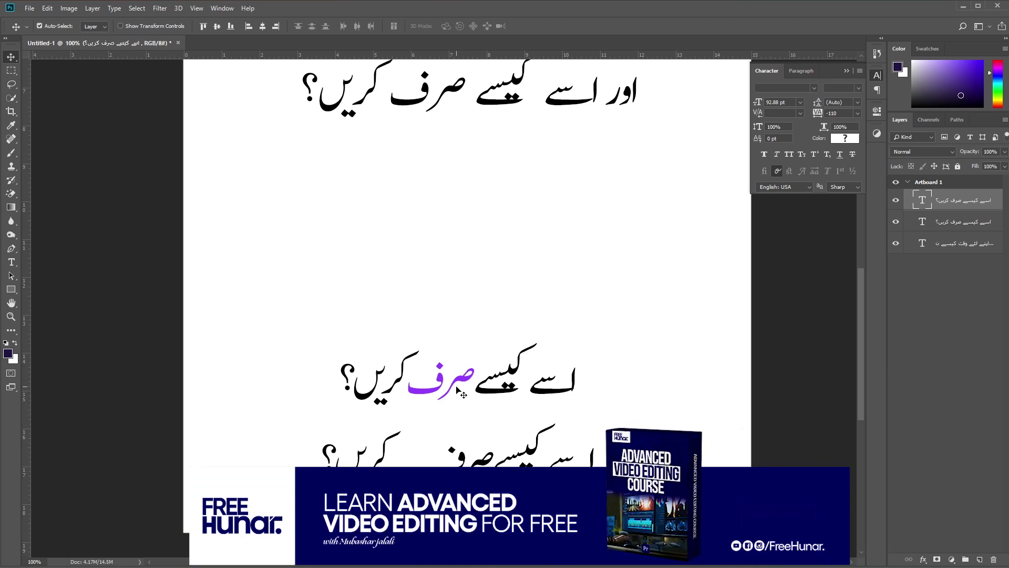
Make the bottom line's text layer active for text editing.
{"action": "left_click", "coordinate": [344, 438]}
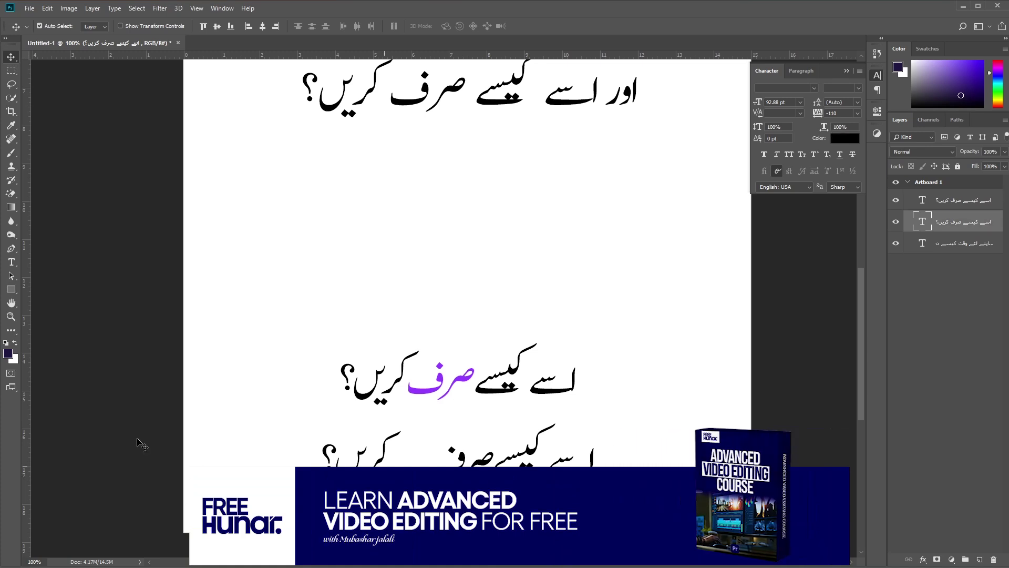
{"action": "key", "text": "t"}
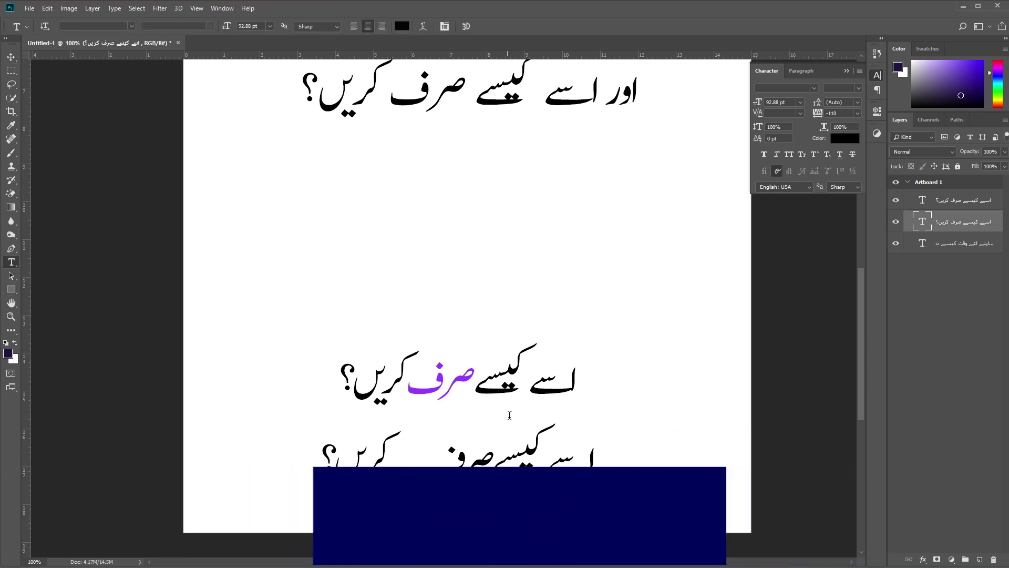
Colour the word صرف in the bottom line bright blue.
{"action": "left_click_drag", "start_coordinate": [391, 468], "coordinate": [495, 469]}
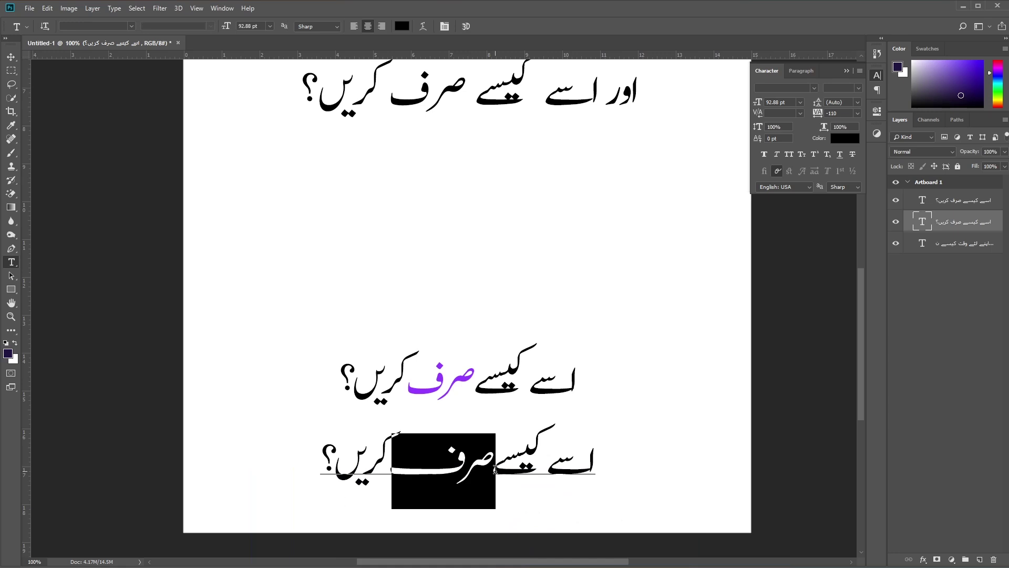
{"action": "left_click", "coordinate": [847, 139]}
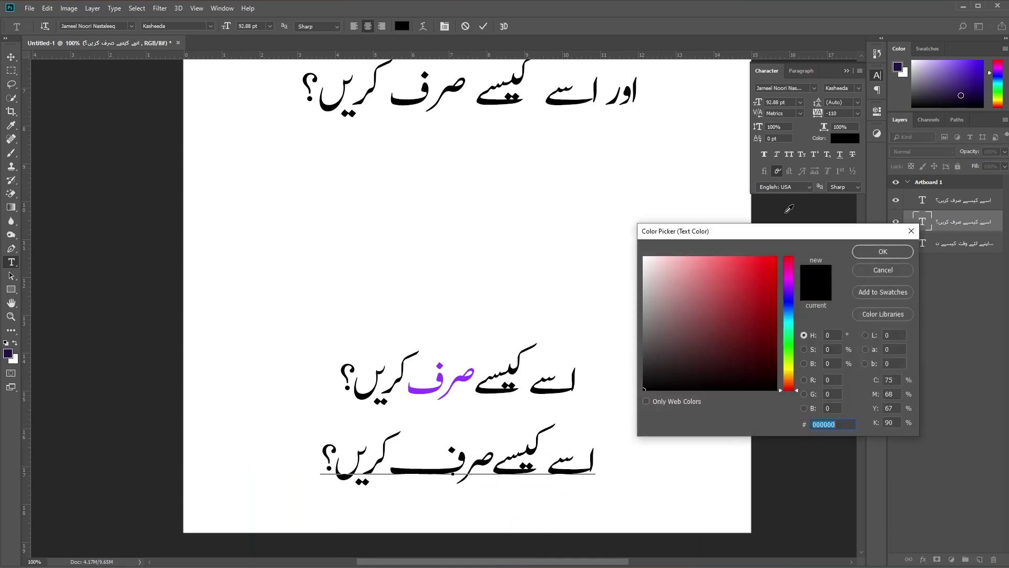
{"action": "type", "text": "ff5b5b"}
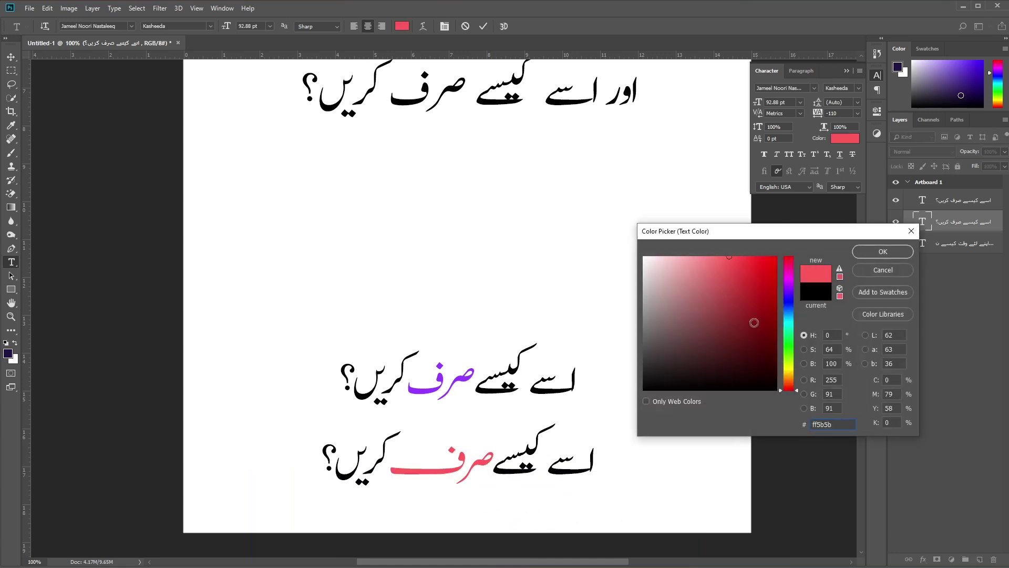
{"action": "left_click", "coordinate": [787, 309]}
{"action": "left_click_drag", "start_coordinate": [763, 287], "coordinate": [783, 233]}
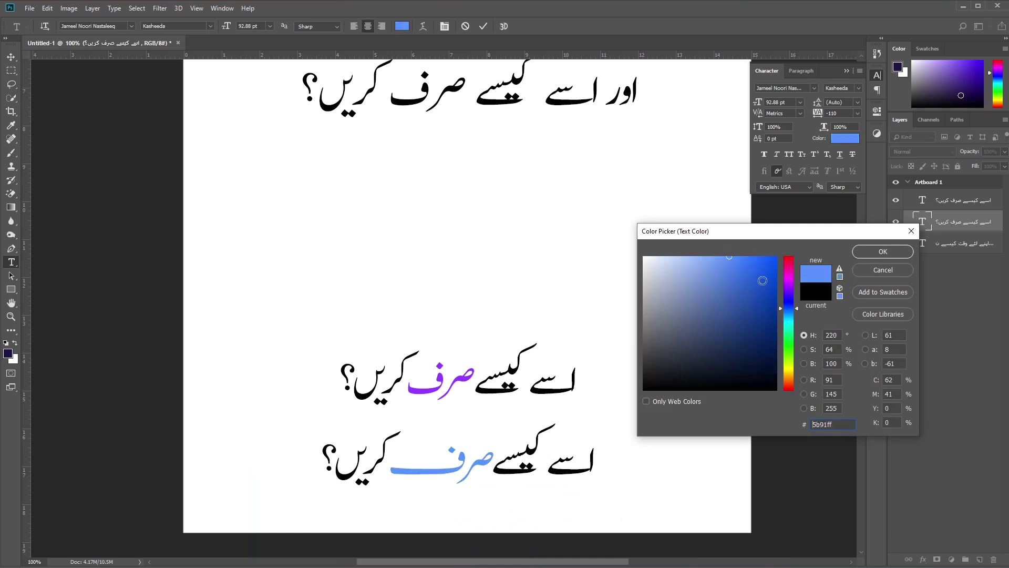
{"action": "left_click", "coordinate": [886, 253]}
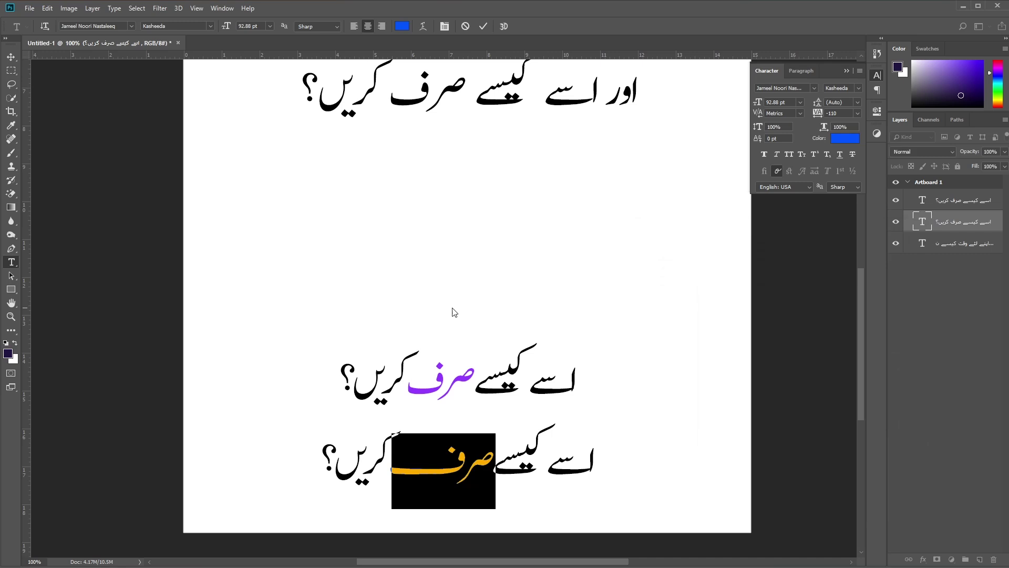
Shift the purple-word and blue-word lines slightly lower and closer together.
{"action": "left_click", "coordinate": [11, 57]}
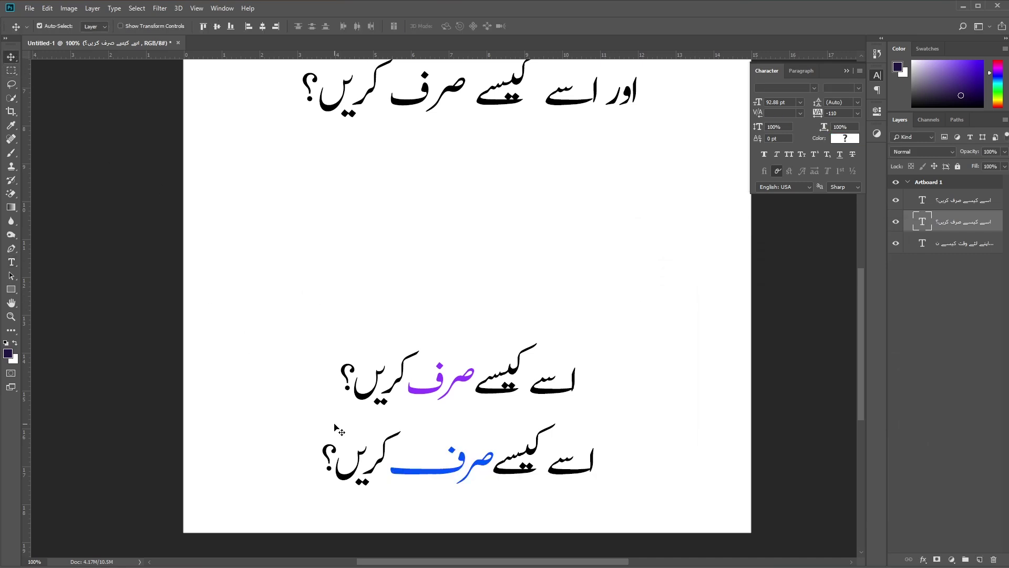
{"action": "left_click_drag", "start_coordinate": [434, 394], "coordinate": [431, 404]}
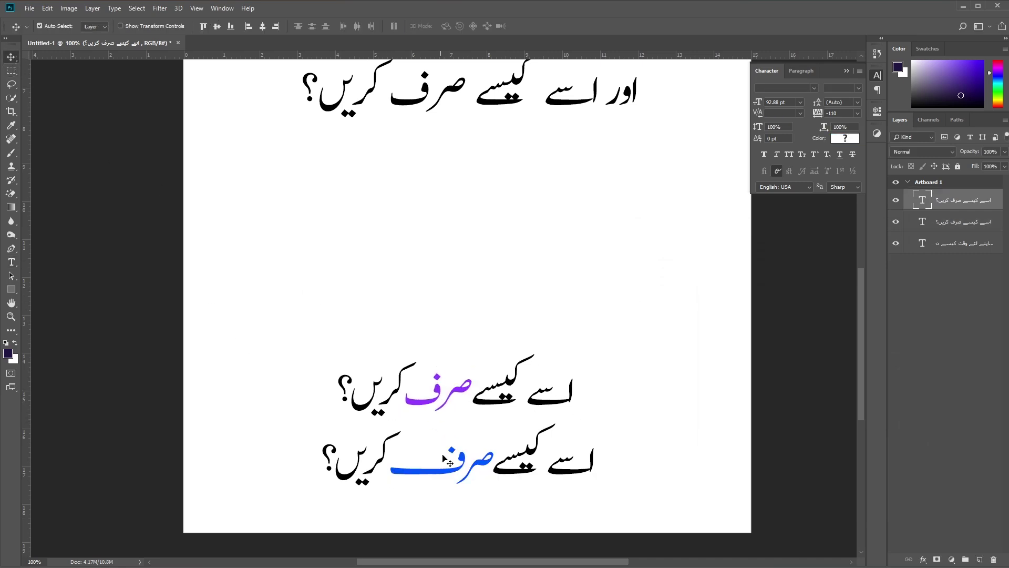
{"action": "left_click_drag", "start_coordinate": [455, 469], "coordinate": [446, 480]}
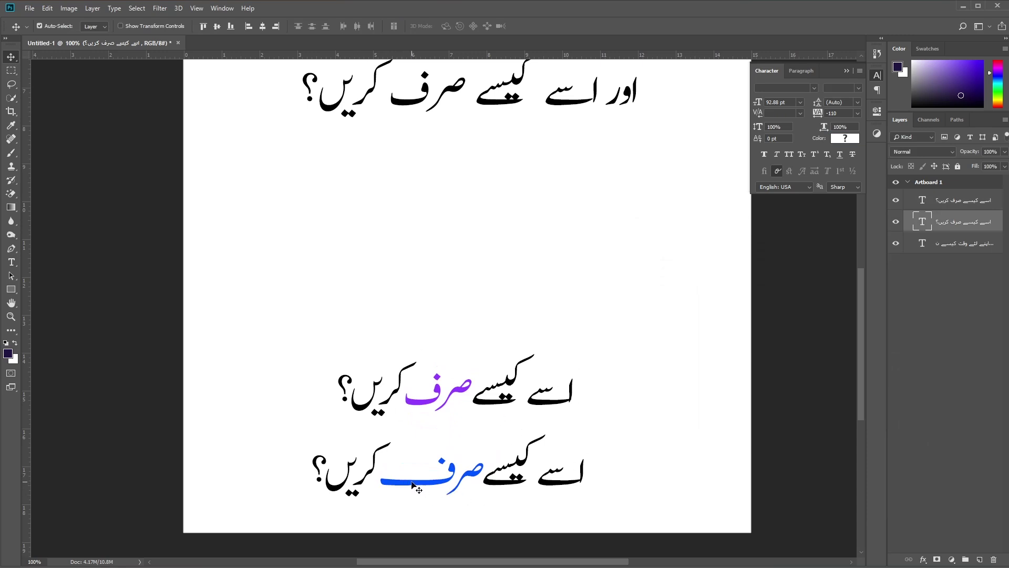
{"action": "left_click", "coordinate": [425, 403]}
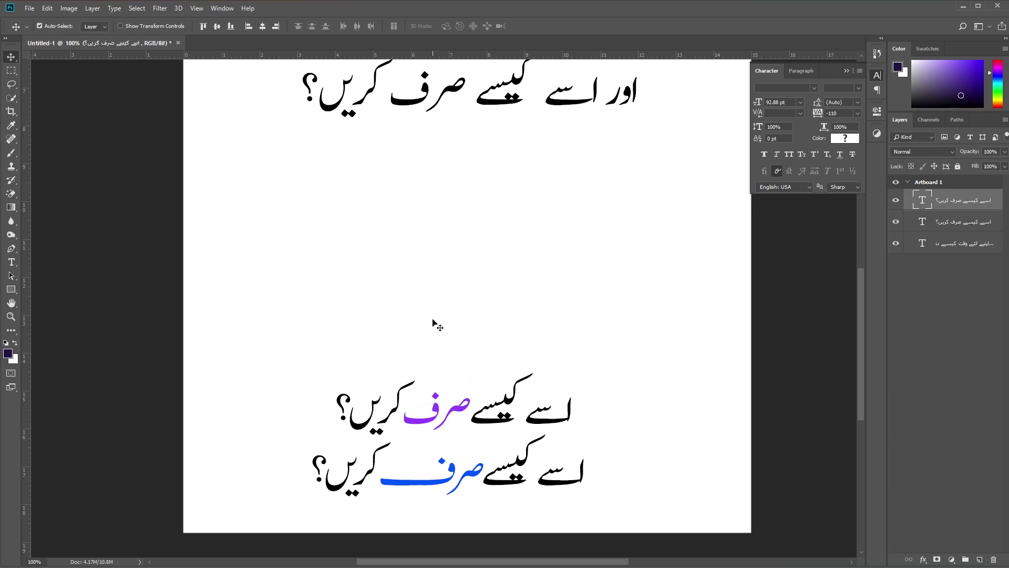
{"action": "scroll", "coordinate": [442, 353], "scroll_direction": "up", "scroll_amount": 3}
Move the two-line heading down toward the middle of the artboard.
{"action": "scroll", "coordinate": [447, 294], "scroll_direction": "up", "scroll_amount": 3}
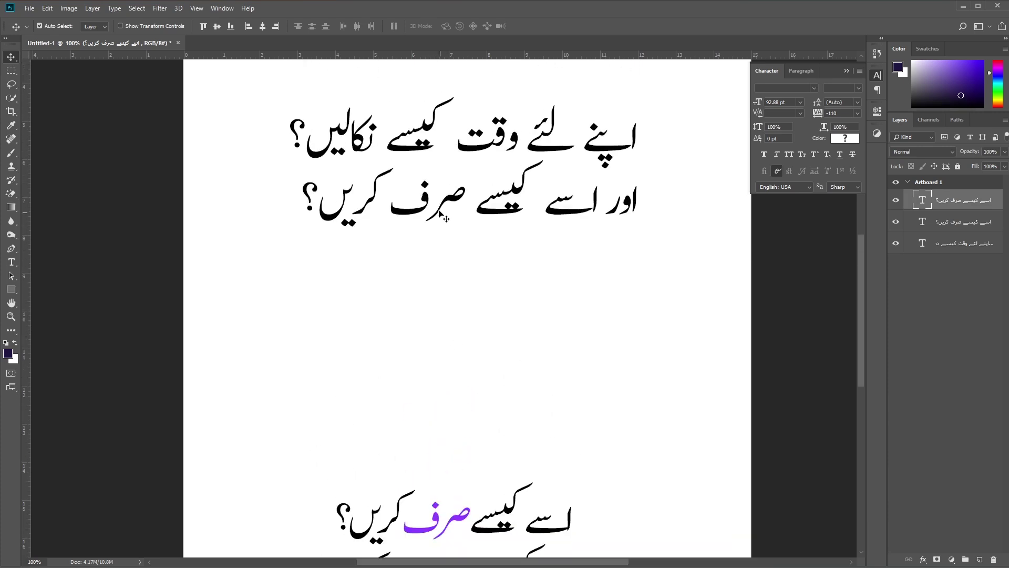
{"action": "left_click_drag", "start_coordinate": [405, 212], "coordinate": [415, 360]}
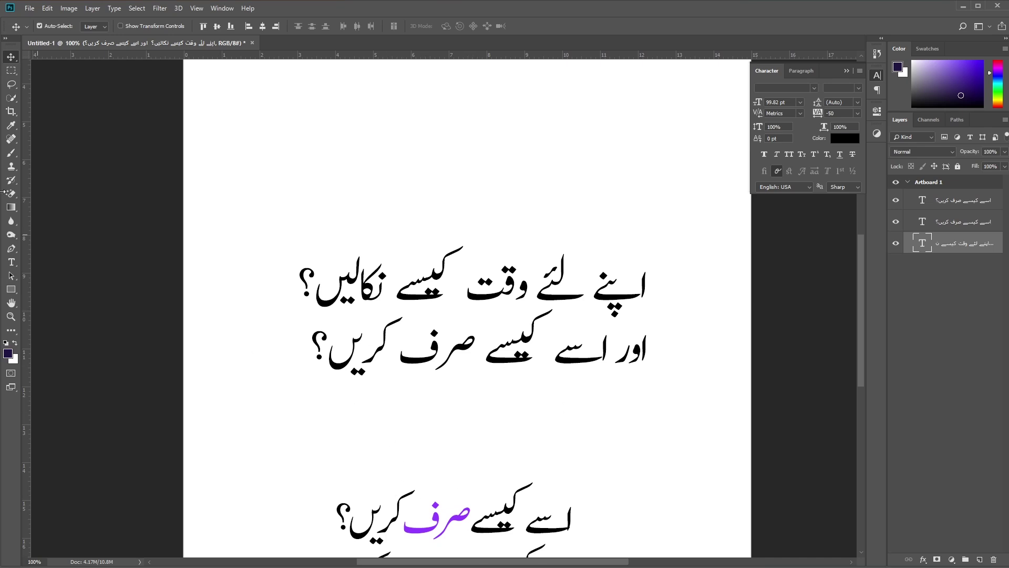
{"action": "left_click_drag", "start_coordinate": [518, 299], "coordinate": [517, 310]}
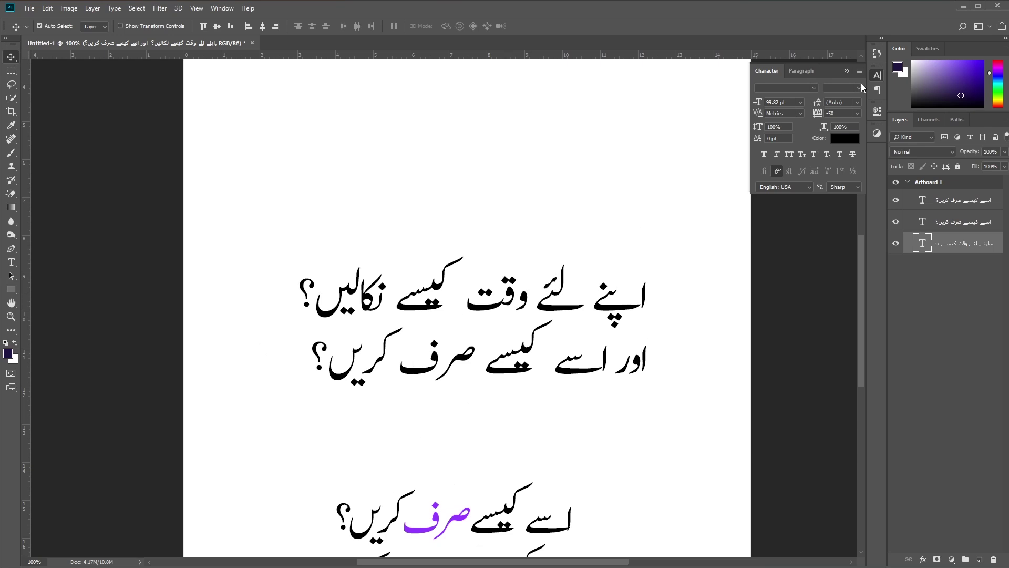
Tighten the heading's tracking to -75, lift it slightly, and select its word صرف.
{"action": "left_click", "coordinate": [859, 110]}
{"action": "left_click", "coordinate": [858, 129]}
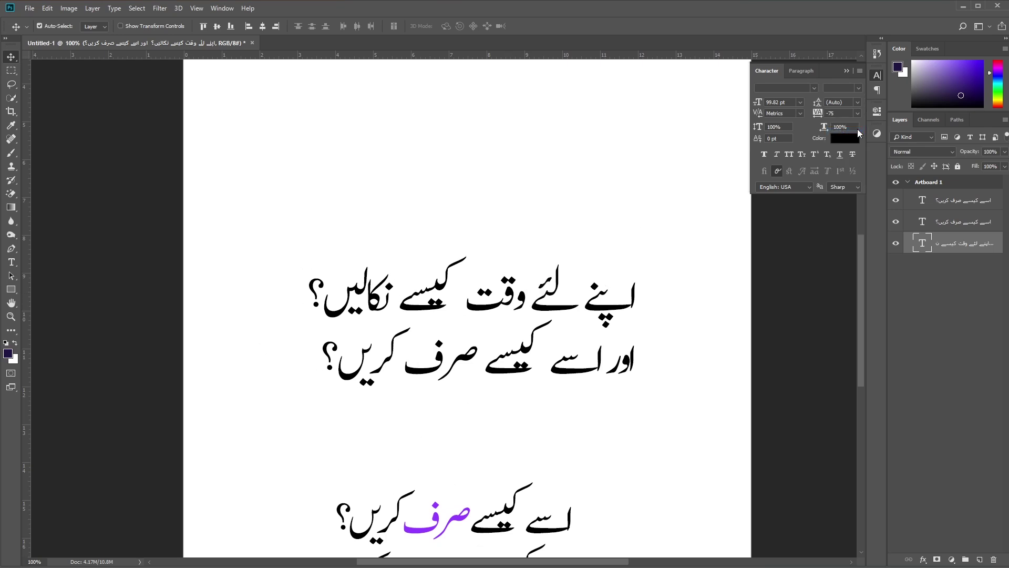
{"action": "left_click_drag", "start_coordinate": [449, 271], "coordinate": [450, 255]}
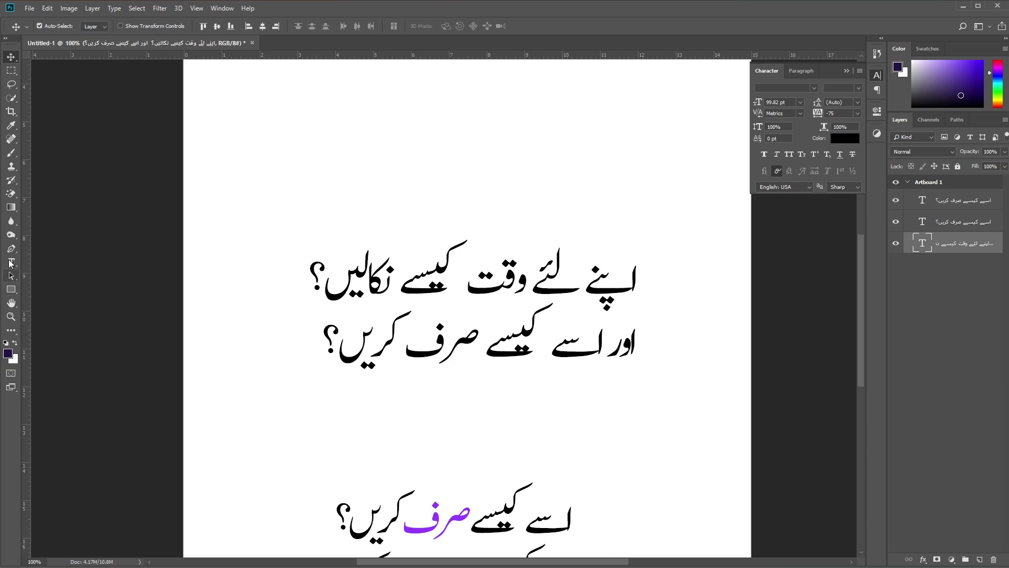
{"action": "left_click", "coordinate": [11, 261]}
{"action": "left_click_drag", "start_coordinate": [477, 328], "coordinate": [408, 337]}
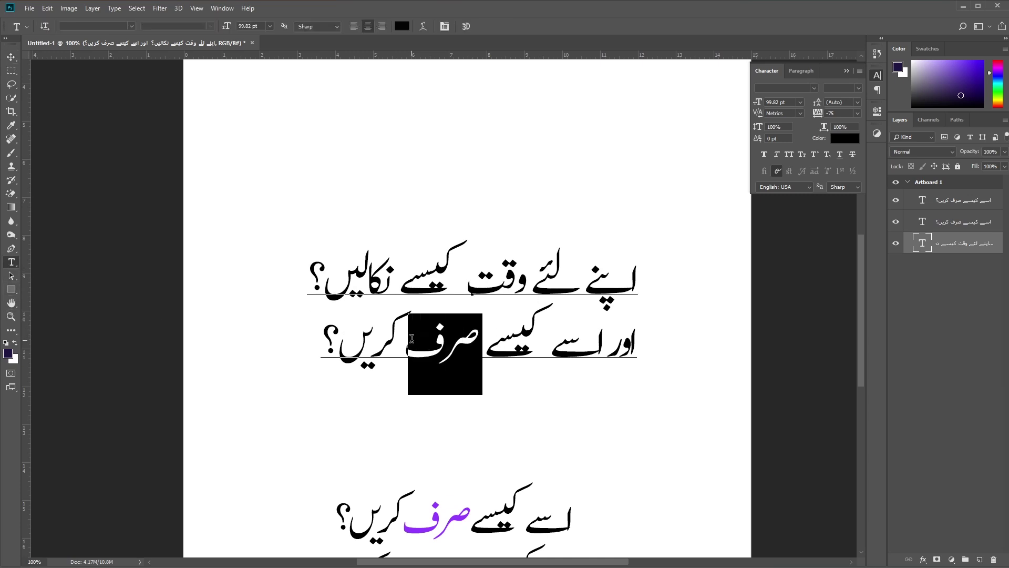
Colour صرف and وقت in the heading purple, sampled from the line below.
{"action": "left_click", "coordinate": [846, 138]}
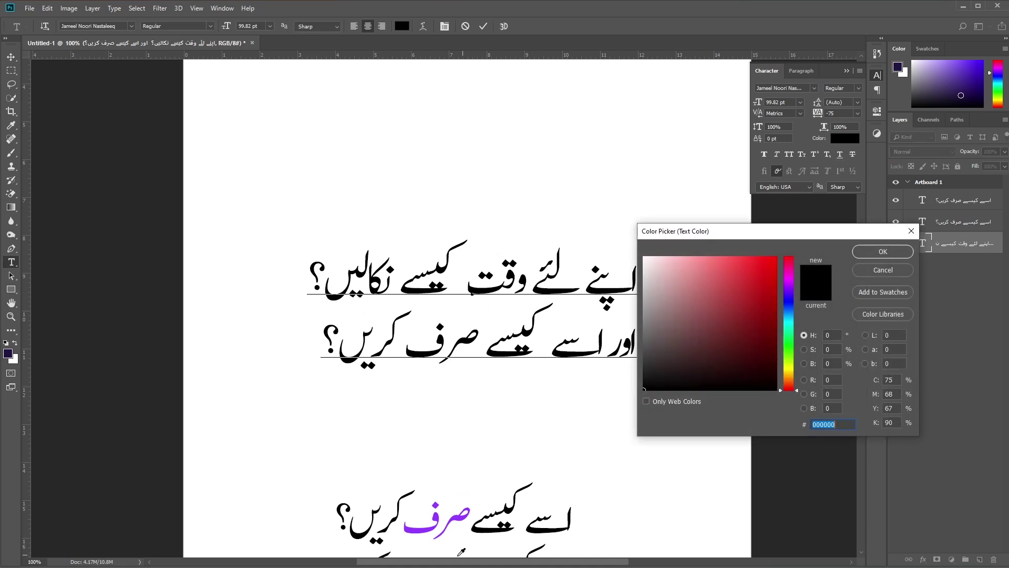
{"action": "left_click", "coordinate": [415, 532]}
{"action": "left_click", "coordinate": [870, 254]}
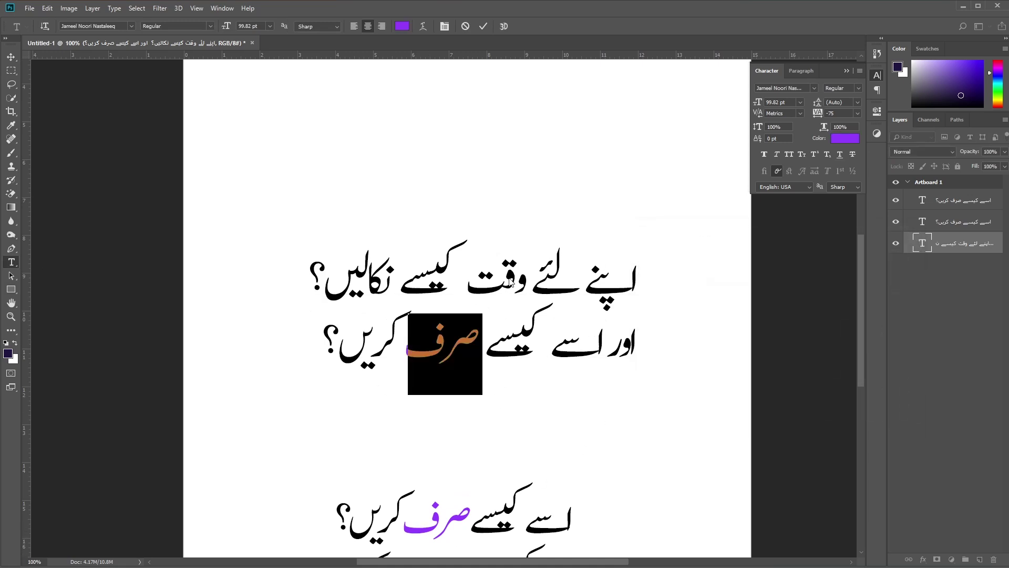
{"action": "left_click_drag", "start_coordinate": [462, 284], "coordinate": [527, 286]}
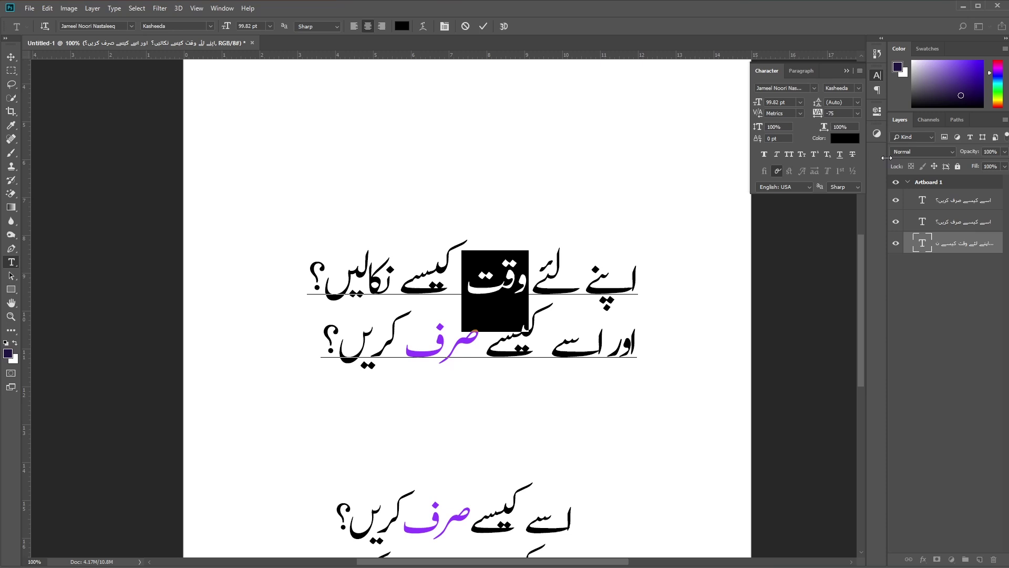
{"action": "left_click", "coordinate": [833, 139]}
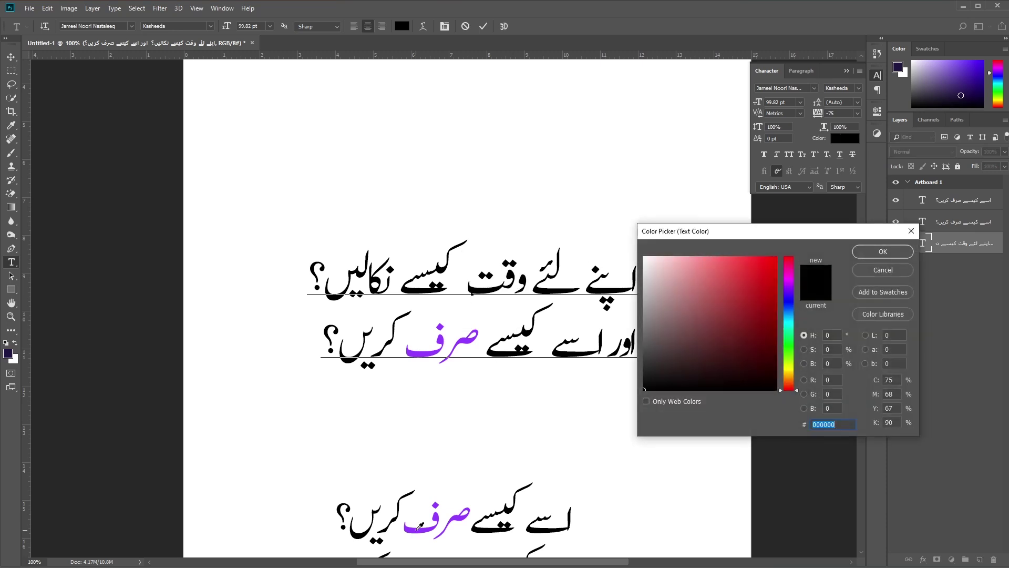
{"action": "left_click", "coordinate": [418, 527]}
{"action": "left_click", "coordinate": [882, 251]}
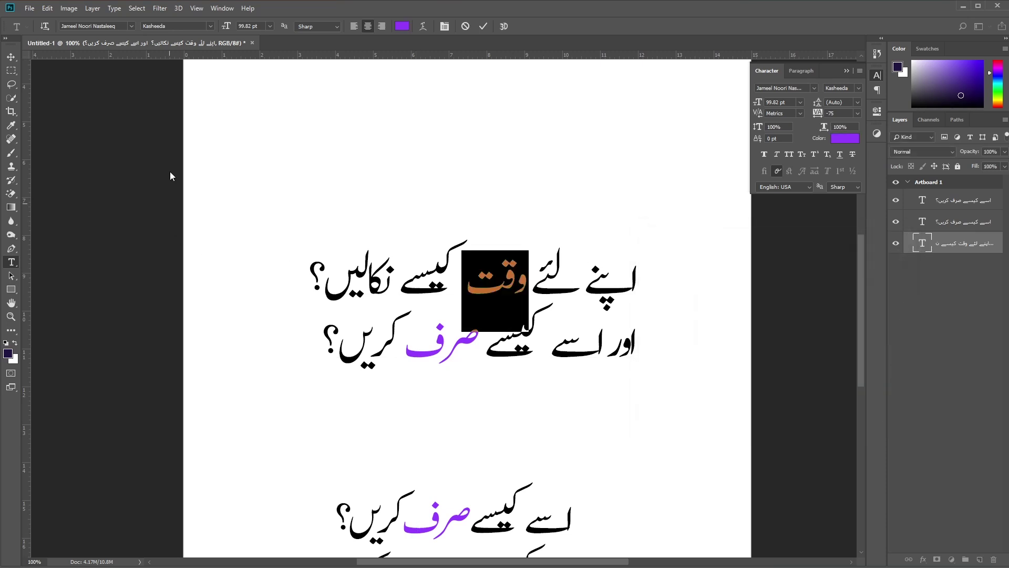
Commit the text edit and settle the heading slightly lower.
{"action": "left_click", "coordinate": [10, 57]}
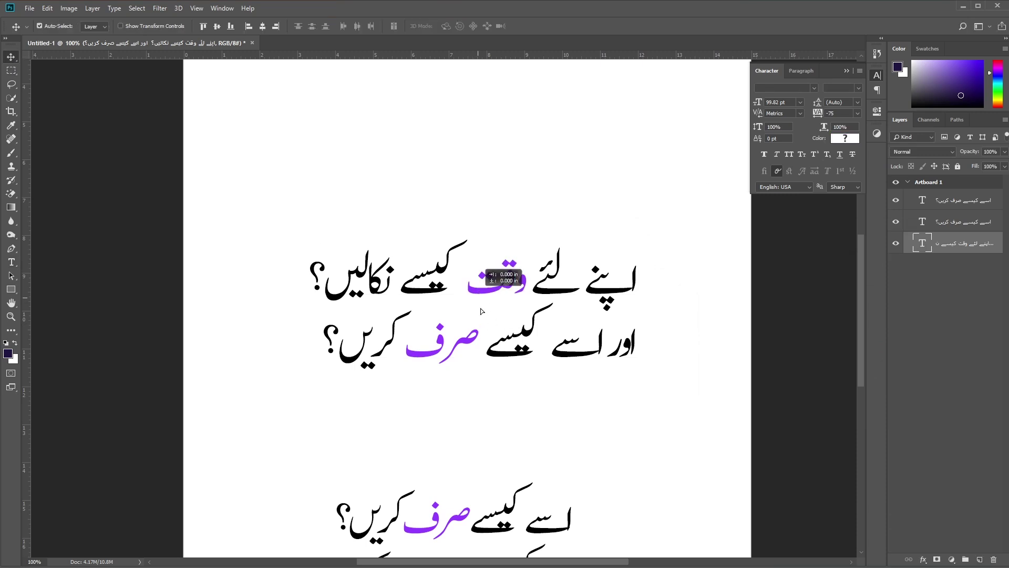
{"action": "left_click_drag", "start_coordinate": [476, 294], "coordinate": [486, 333]}
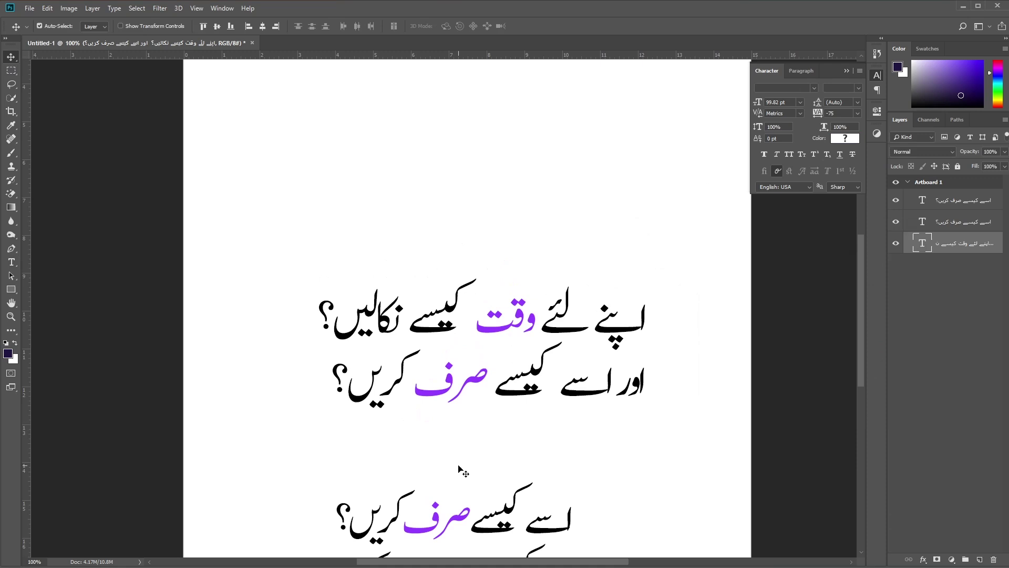
{"action": "left_click_drag", "start_coordinate": [509, 399], "coordinate": [502, 388]}
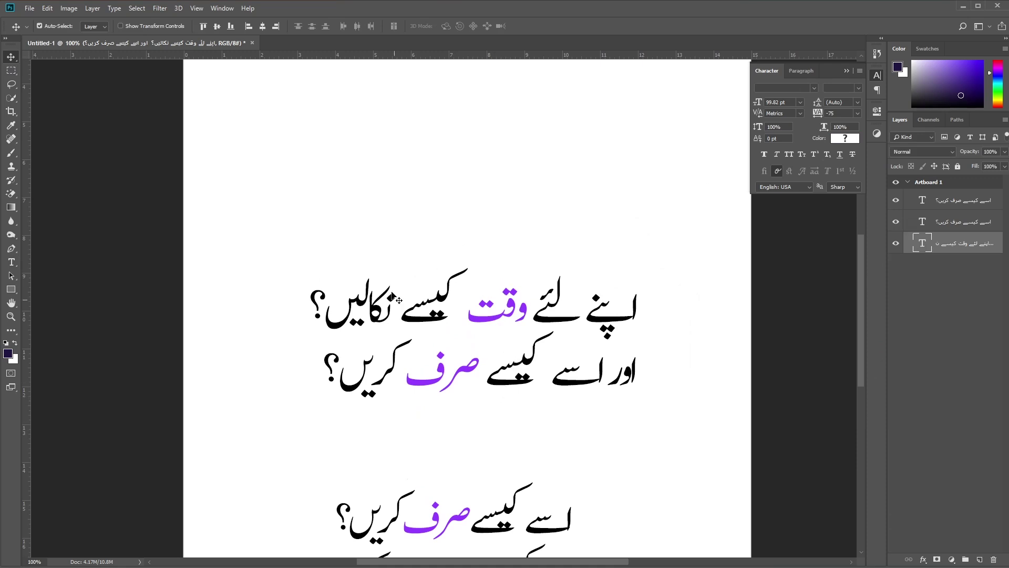
{"action": "scroll", "coordinate": [410, 323], "scroll_direction": "down", "scroll_amount": 5}
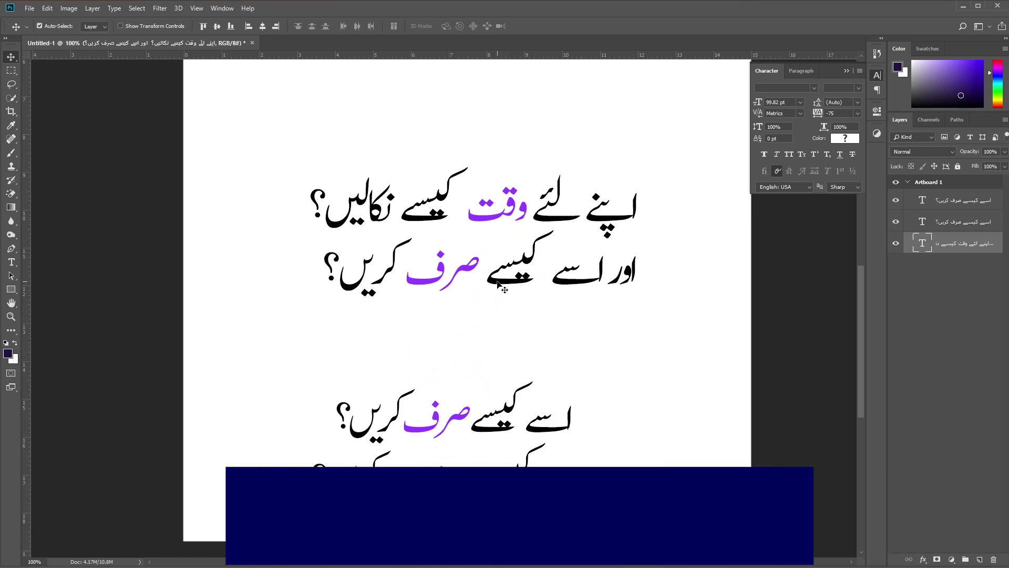
Lower the heading, Alt-drag a duplicate to the artboard top, and select its وقت.
{"action": "left_click_drag", "start_coordinate": [498, 294], "coordinate": [498, 368]}
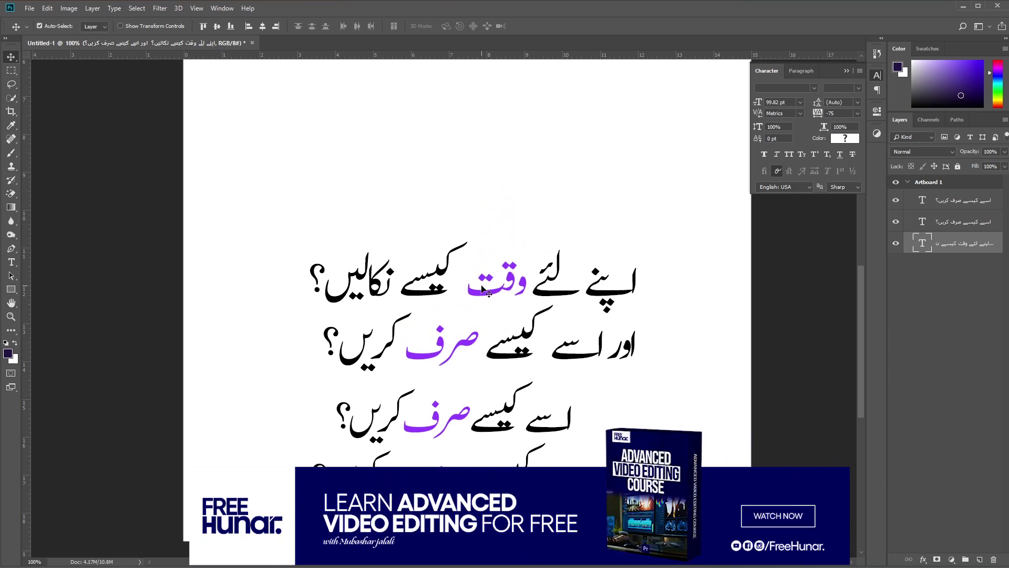
{"action": "mouse_move", "coordinate": [482, 273]}
{"action": "left_mouse_down"}
{"action": "mouse_move", "coordinate": [478, 150]}
{"action": "mouse_move", "coordinate": [491, 118]}
{"action": "left_mouse_up"}
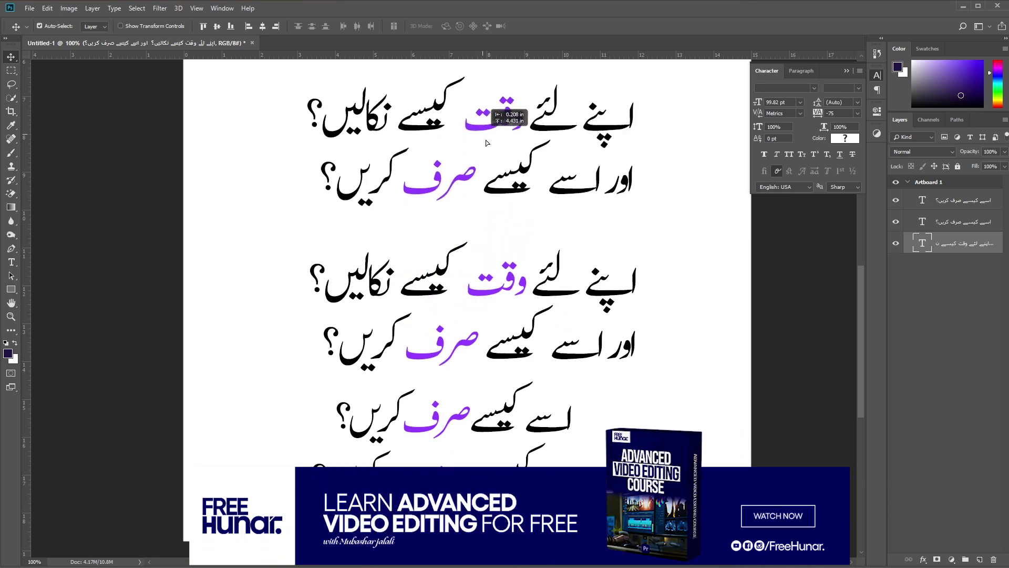
{"action": "left_click", "coordinate": [12, 263]}
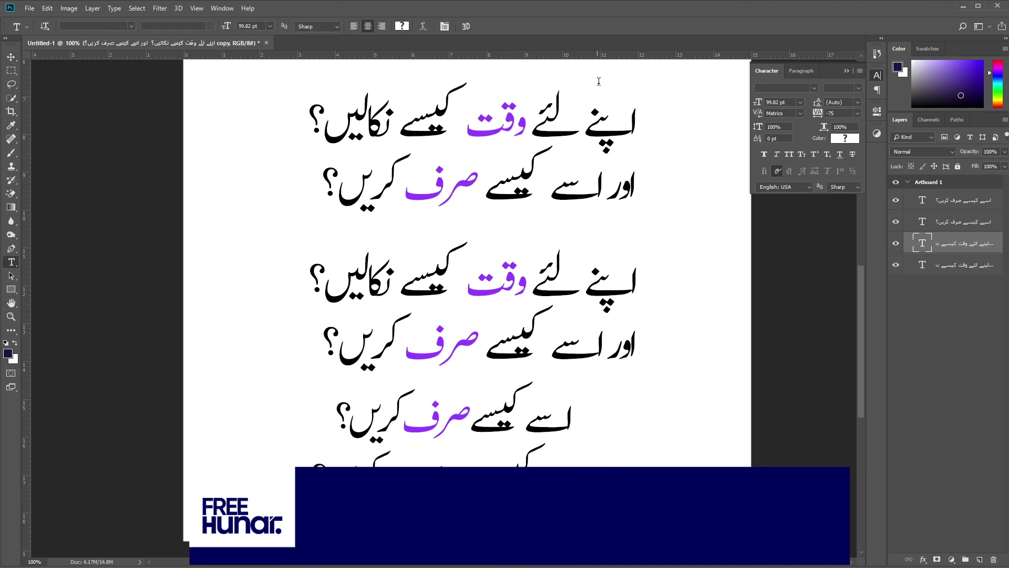
{"action": "left_click_drag", "start_coordinate": [527, 124], "coordinate": [467, 126]}
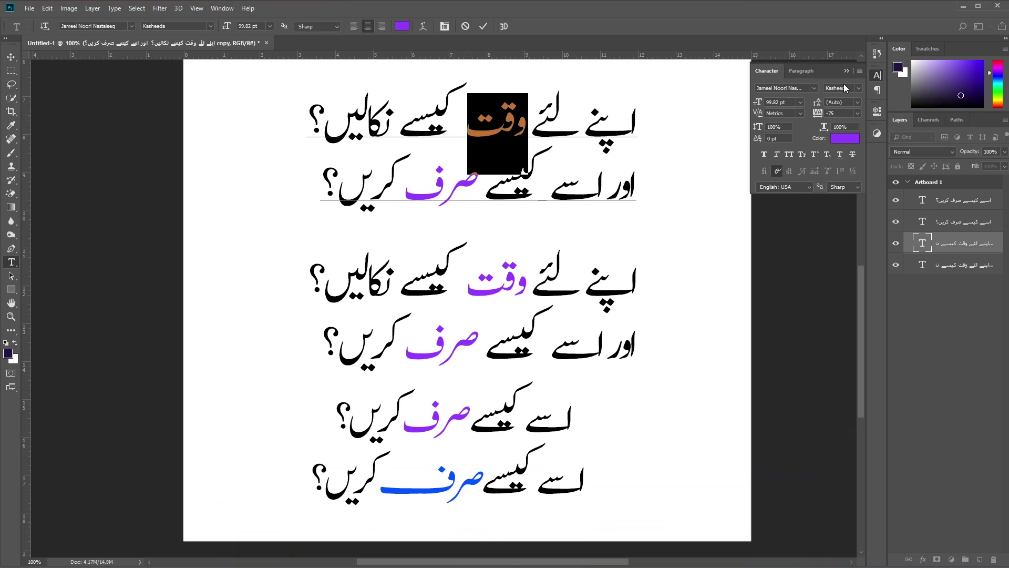
Set the top copy's words وقت and صرف in Al Qalam, then shift the lines down-left.
{"action": "left_click", "coordinate": [814, 88]}
{"action": "scroll", "coordinate": [824, 133], "scroll_direction": "up", "scroll_amount": 10}
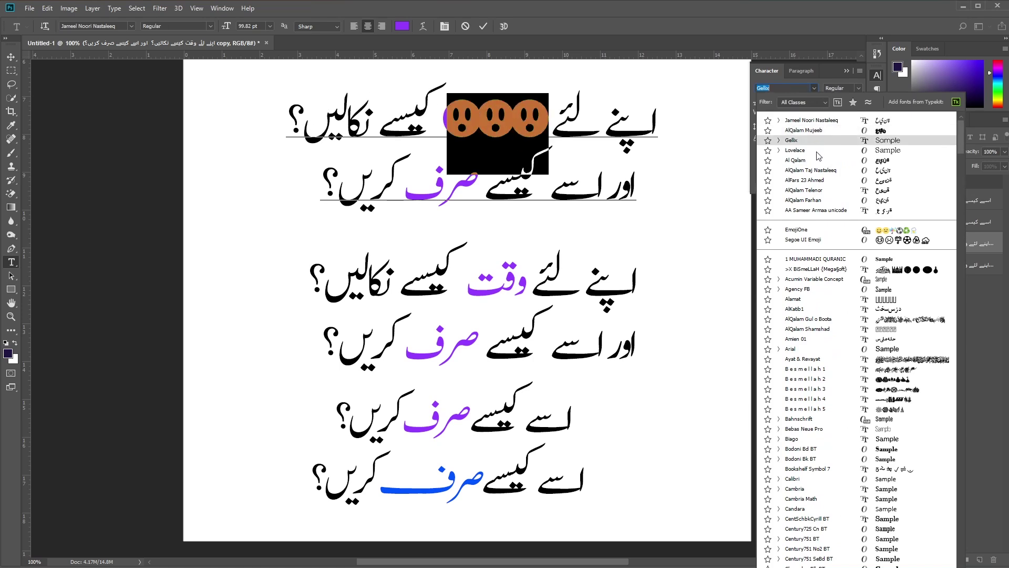
{"action": "key", "text": "Escape"}
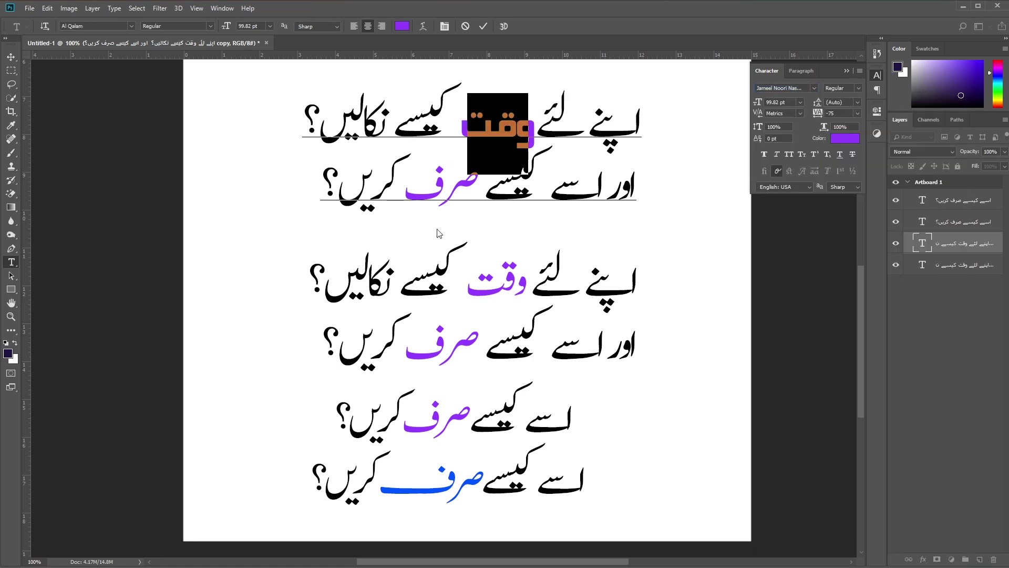
{"action": "left_click", "coordinate": [483, 179]}
{"action": "left_click_drag", "start_coordinate": [483, 179], "coordinate": [416, 191]}
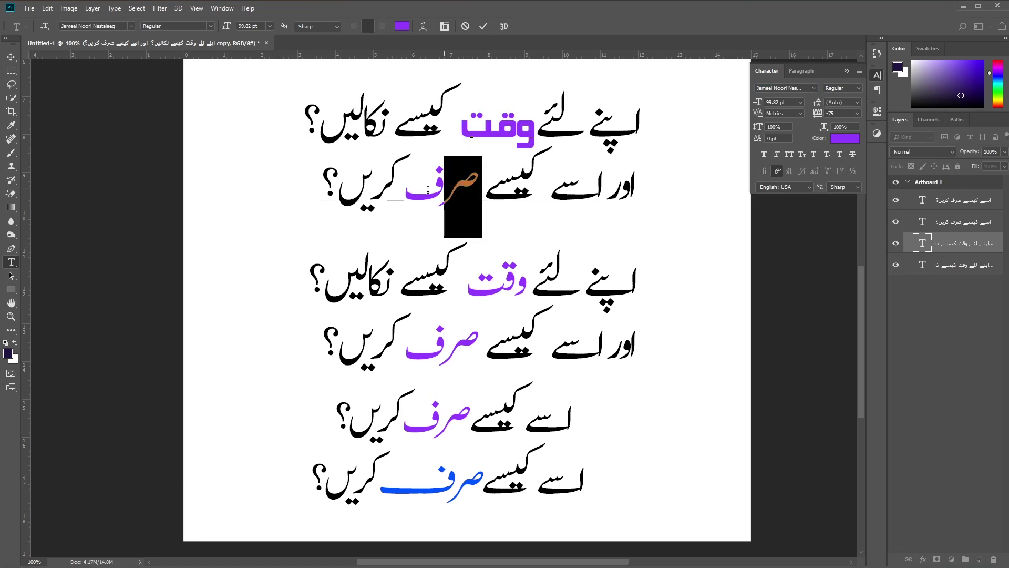
{"action": "left_click", "coordinate": [814, 88]}
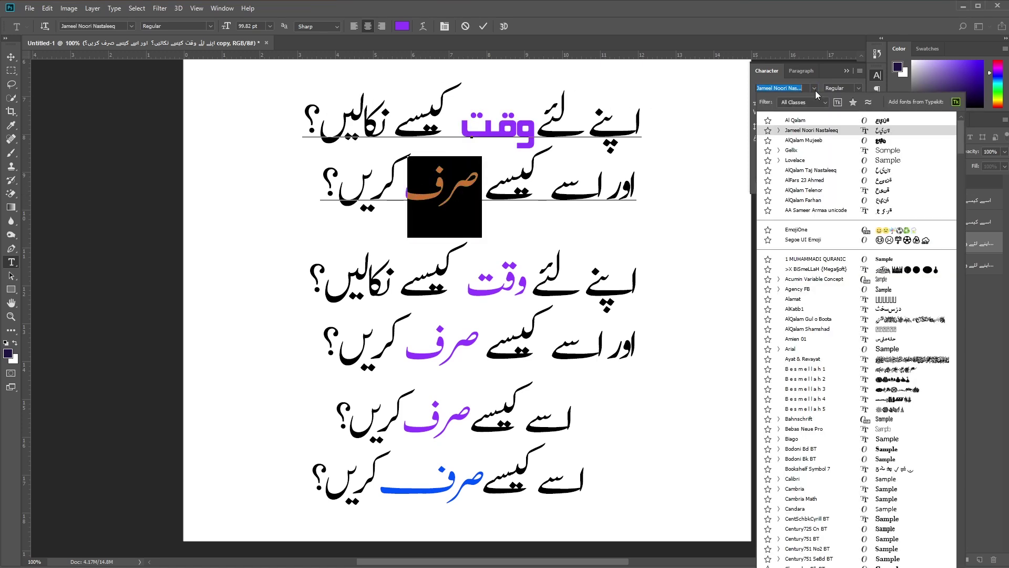
{"action": "left_click", "coordinate": [819, 124]}
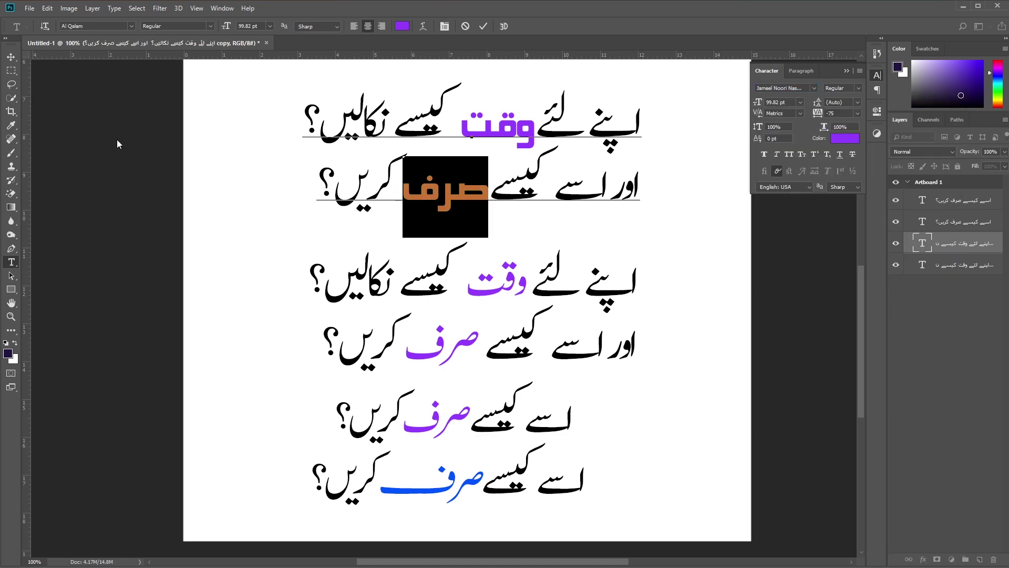
{"action": "left_click", "coordinate": [10, 57]}
{"action": "left_click_drag", "start_coordinate": [408, 212], "coordinate": [399, 242]}
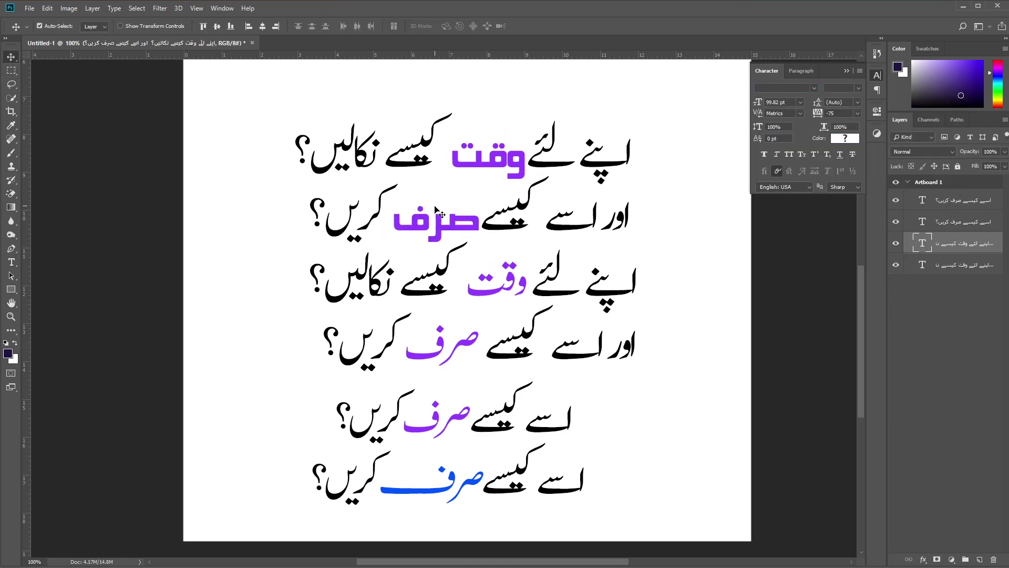
Reposition the top copy slightly and change its purple words to black (000000).
{"action": "left_click_drag", "start_coordinate": [435, 208], "coordinate": [444, 192]}
{"action": "left_click_drag", "start_coordinate": [473, 145], "coordinate": [473, 149]}
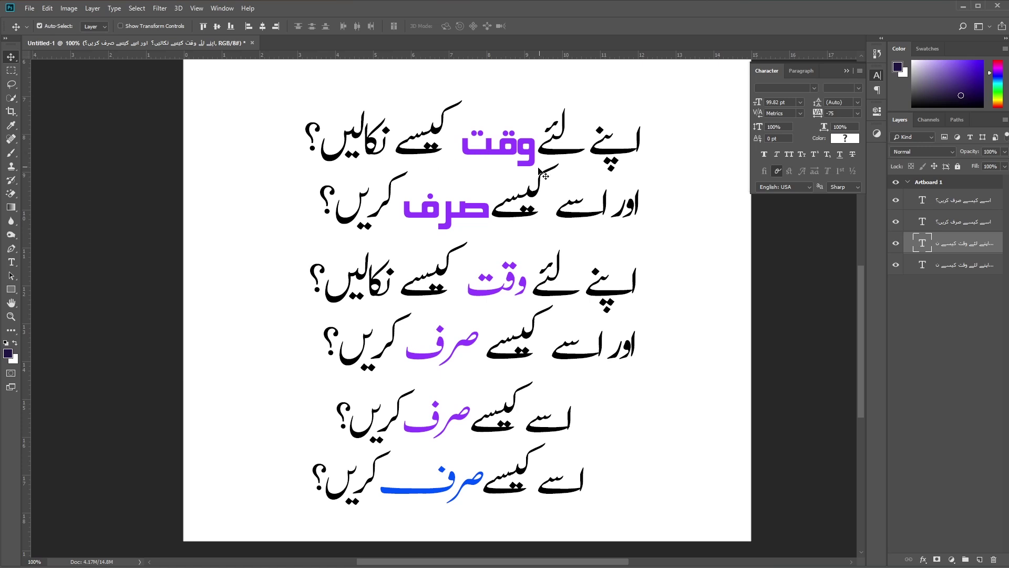
{"action": "left_click", "coordinate": [855, 141]}
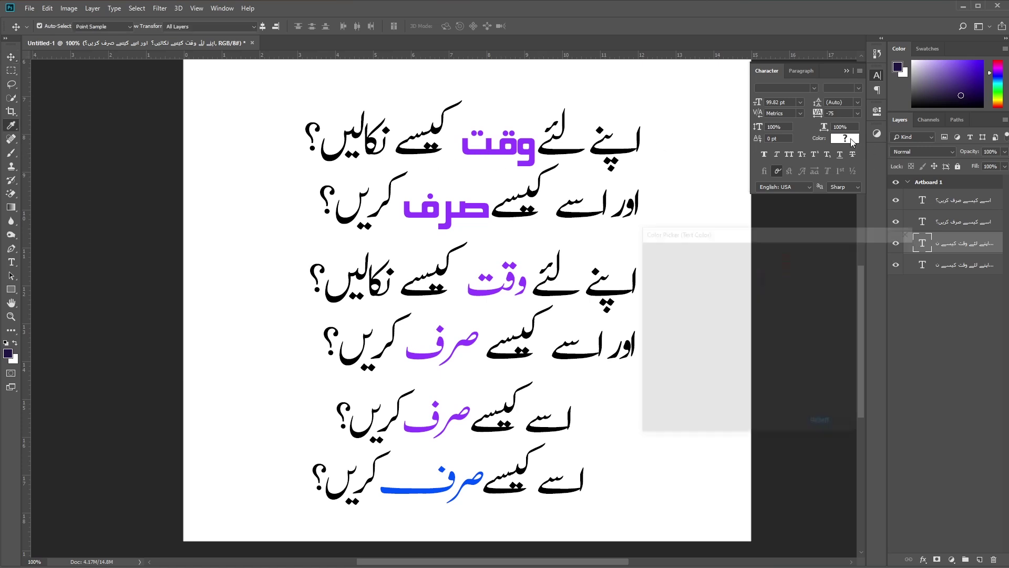
{"action": "left_click_drag", "start_coordinate": [748, 317], "coordinate": [793, 416]}
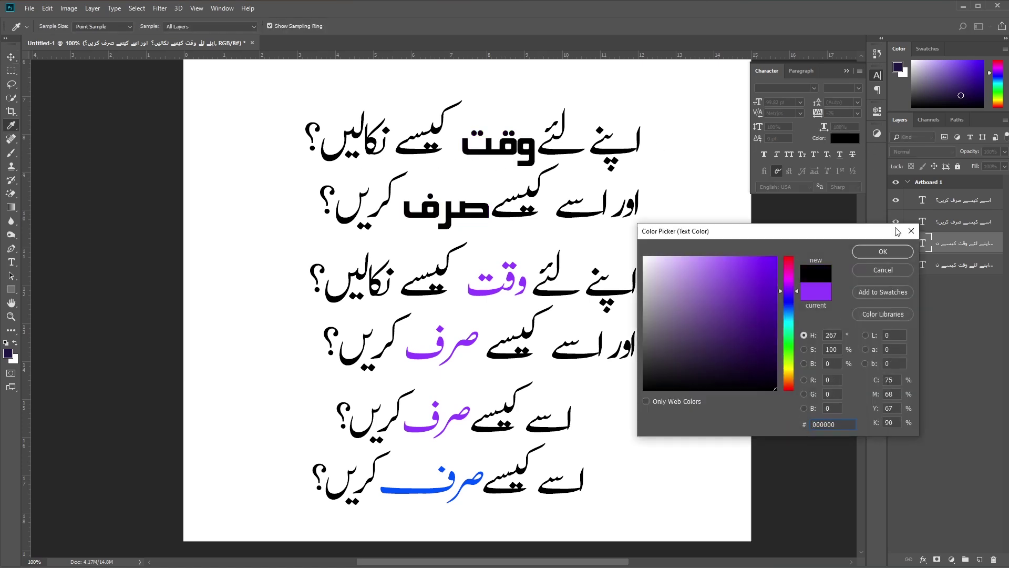
{"action": "left_click", "coordinate": [883, 251]}
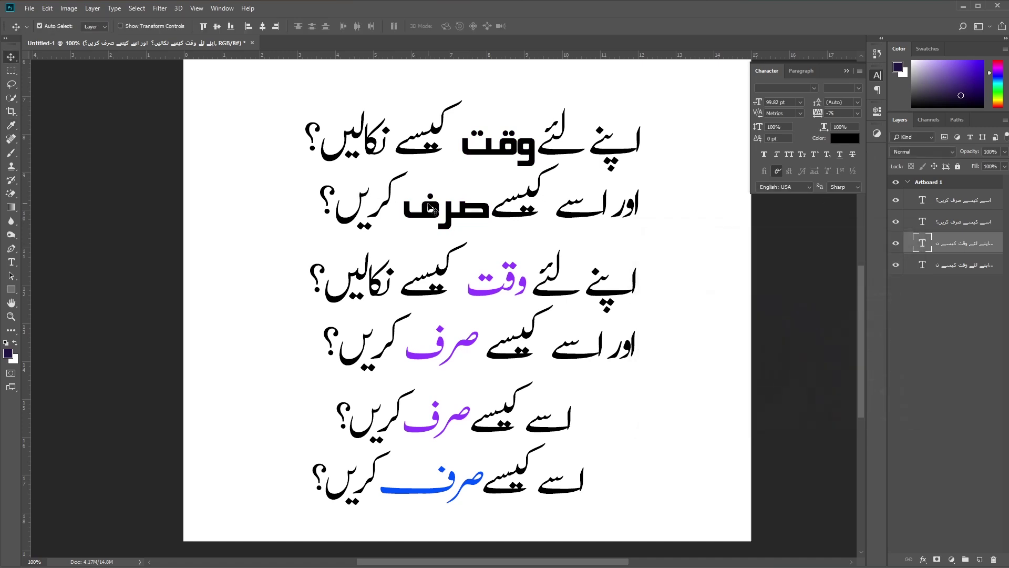
{"action": "left_click_drag", "start_coordinate": [431, 208], "coordinate": [427, 208]}
{"action": "scroll", "coordinate": [463, 173], "scroll_direction": "up", "scroll_amount": 1}
{"action": "scroll", "coordinate": [462, 173], "scroll_direction": "up", "scroll_amount": 1}
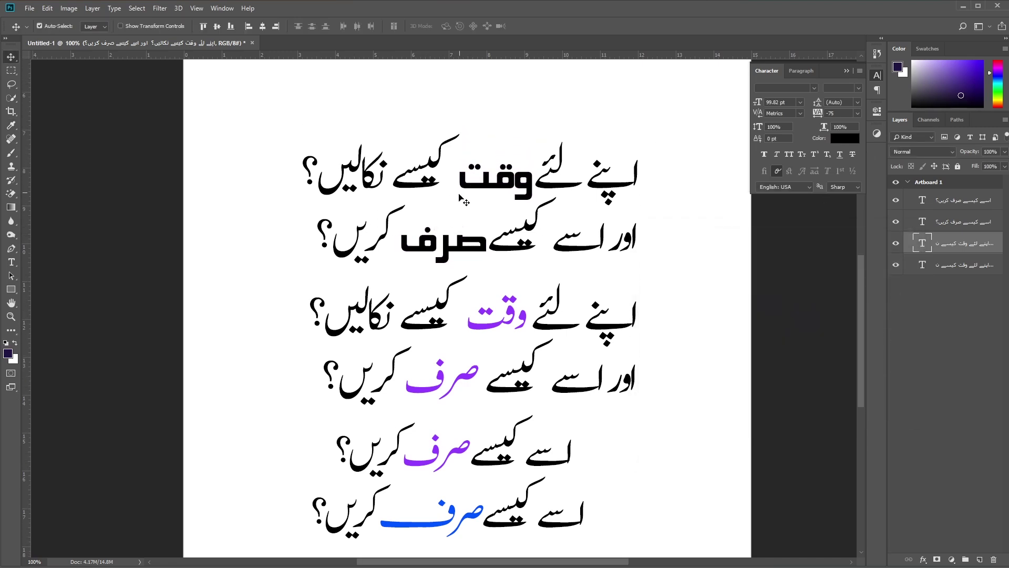
Alt-drag another duplicate of the question up to the top of the artboard.
{"action": "scroll", "coordinate": [464, 201], "scroll_direction": "up", "scroll_amount": 1}
{"action": "scroll", "coordinate": [454, 255], "scroll_direction": "down", "scroll_amount": 1}
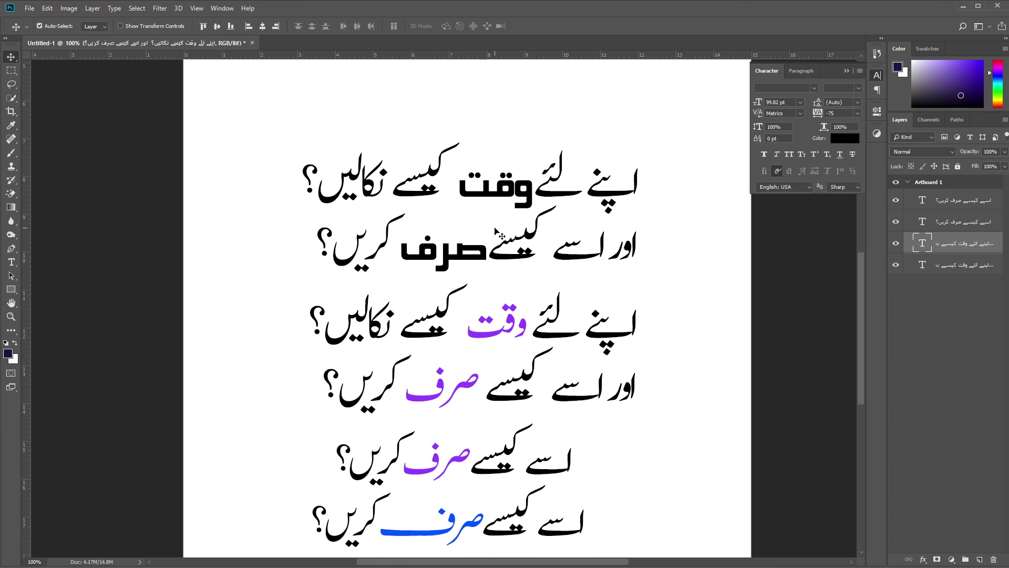
{"action": "scroll", "coordinate": [499, 187], "scroll_direction": "up", "scroll_amount": 1}
{"action": "scroll", "coordinate": [499, 187], "scroll_direction": "up", "scroll_amount": 1}
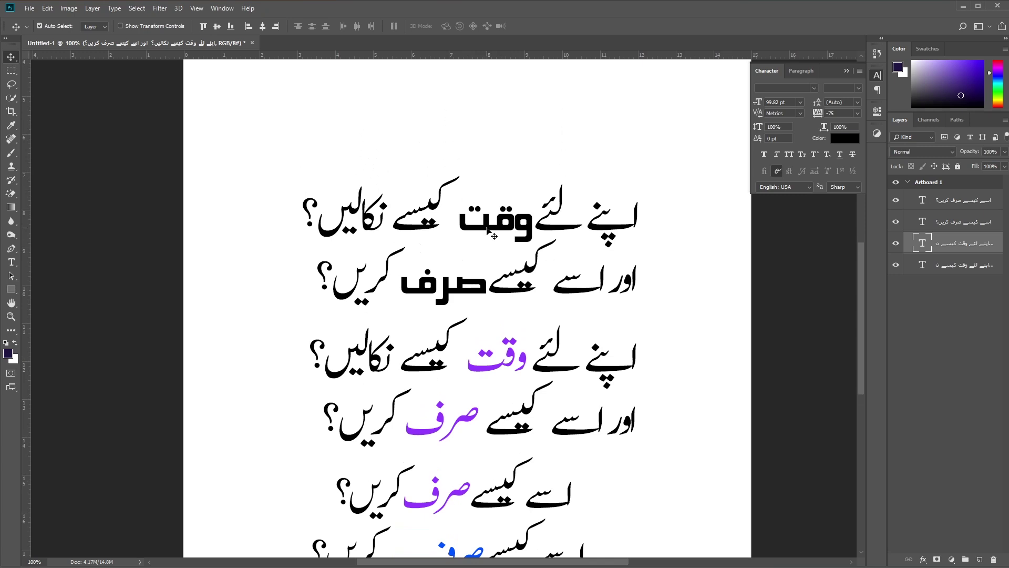
{"action": "left_click_drag", "start_coordinate": [490, 179], "coordinate": [491, 42]}
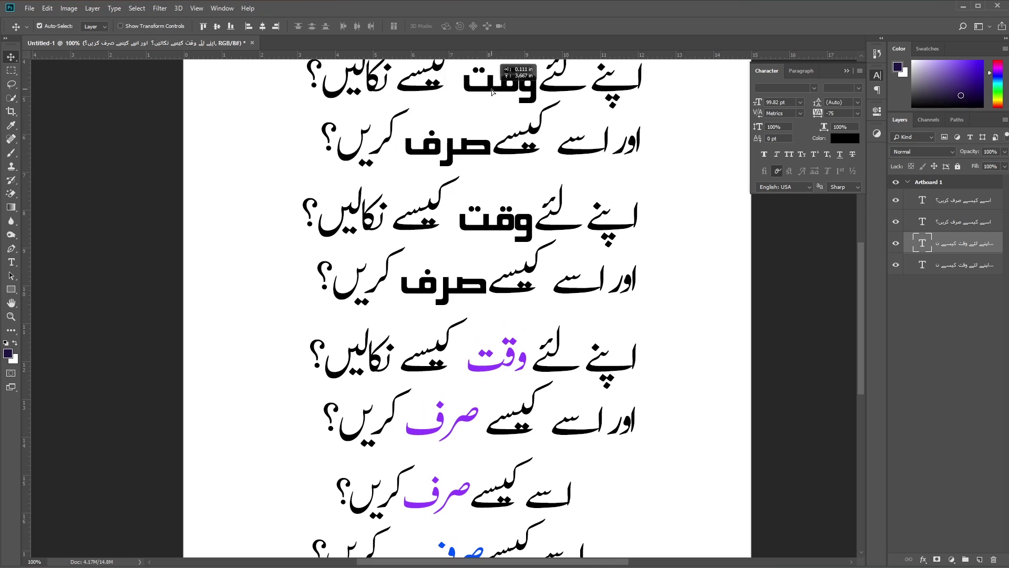
{"action": "scroll", "coordinate": [492, 249], "scroll_direction": "up", "scroll_amount": 4}
{"action": "left_click_drag", "start_coordinate": [492, 249], "coordinate": [483, 233]}
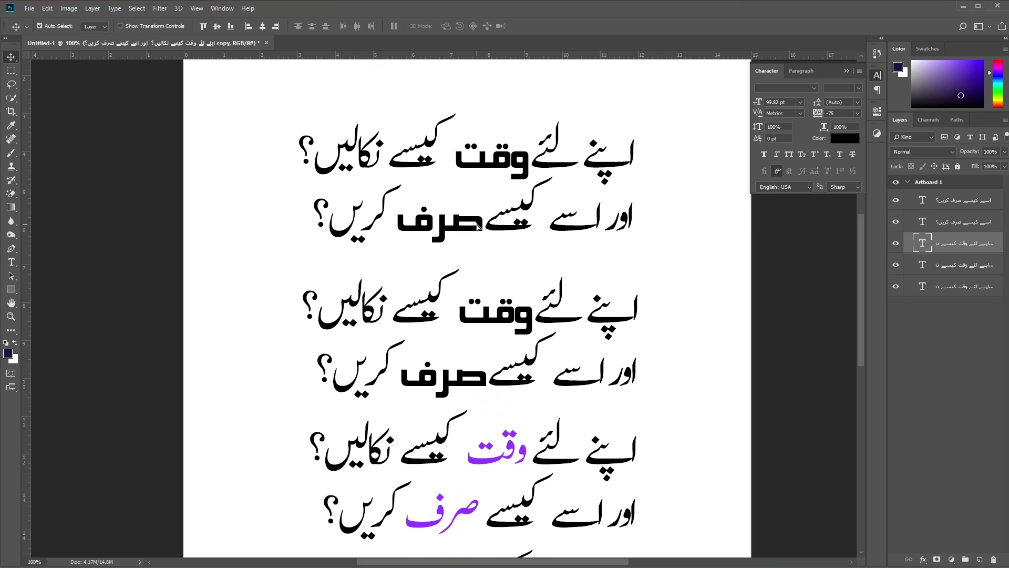
{"action": "left_click_drag", "start_coordinate": [492, 169], "coordinate": [485, 166]}
Set the new copy in Jameel Noori Nastaleeq and draw a box over its وقت.
{"action": "left_click", "coordinate": [815, 89]}
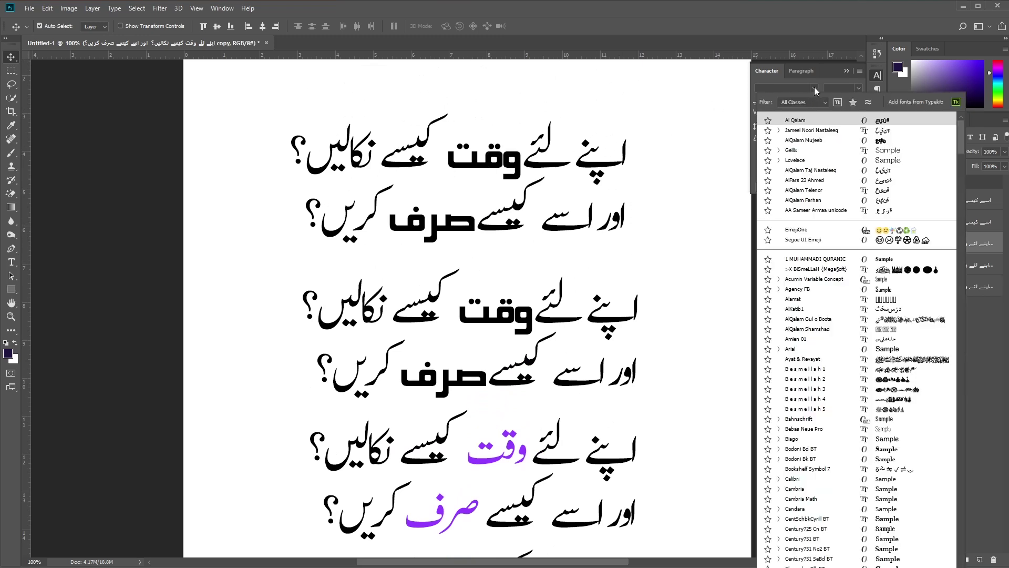
{"action": "left_click", "coordinate": [811, 130]}
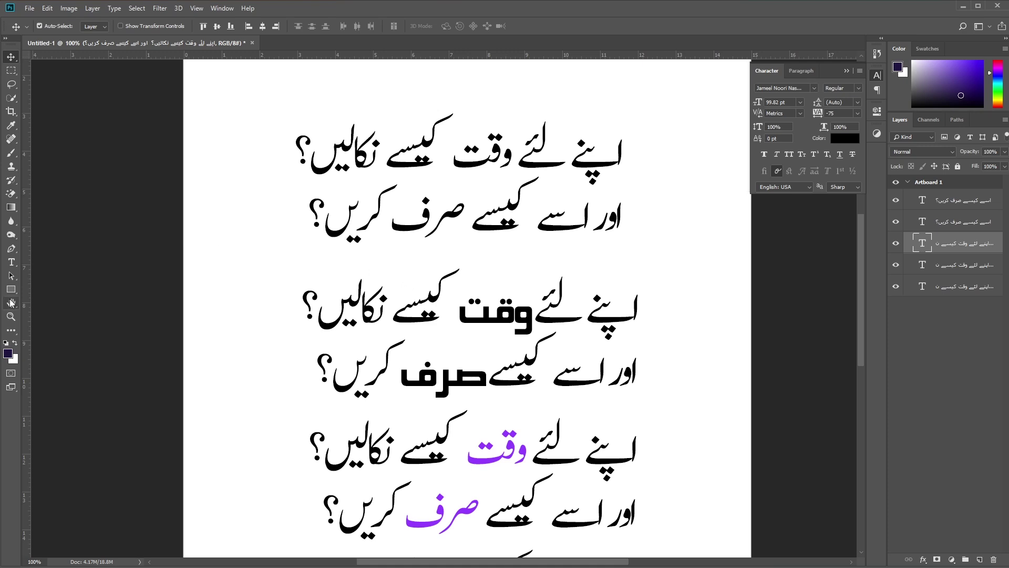
{"action": "left_click", "coordinate": [11, 289]}
{"action": "left_click_drag", "start_coordinate": [516, 129], "coordinate": [450, 168]}
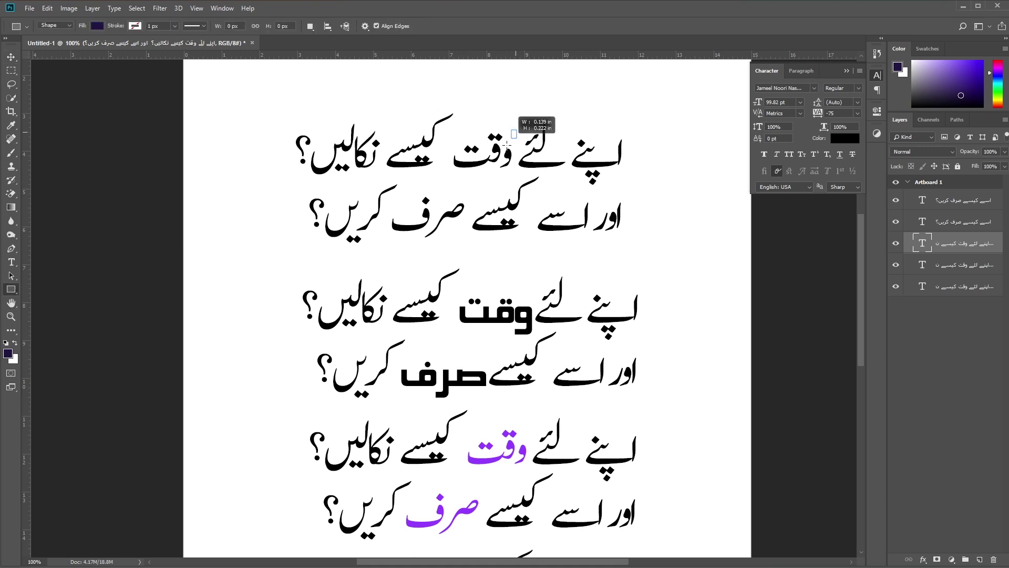
Fit the dark purple rectangle over وقت, leaving its fill colour unchanged.
{"action": "left_click_drag", "start_coordinate": [447, 170], "coordinate": [445, 170]}
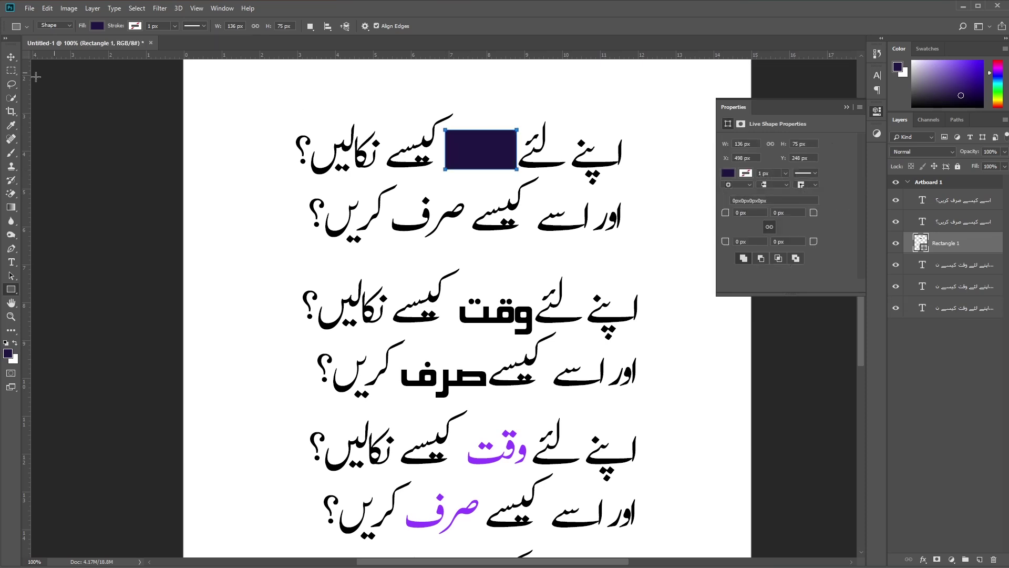
{"action": "left_click", "coordinate": [11, 57]}
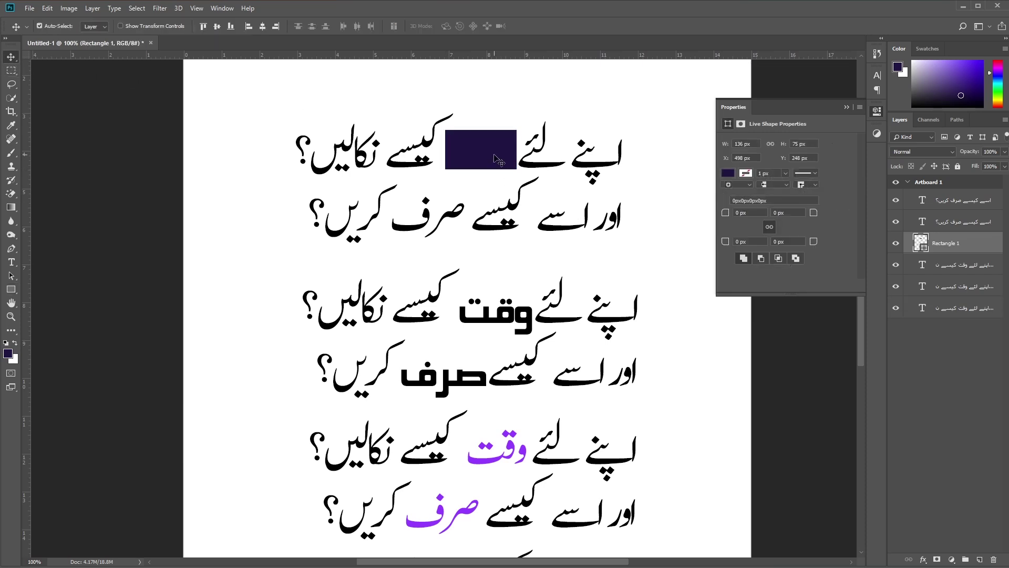
{"action": "left_click", "coordinate": [726, 173]}
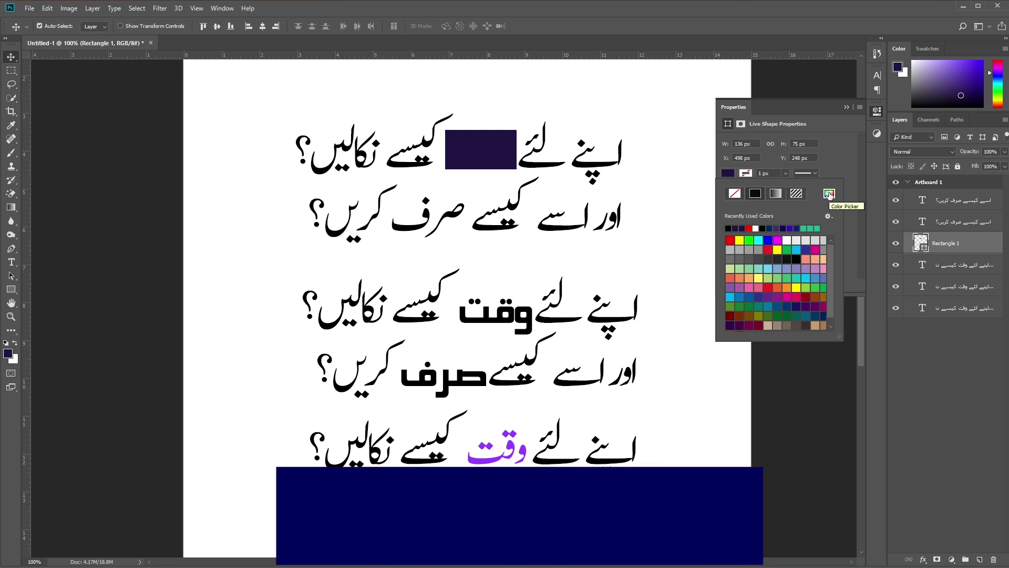
{"action": "left_click", "coordinate": [486, 166]}
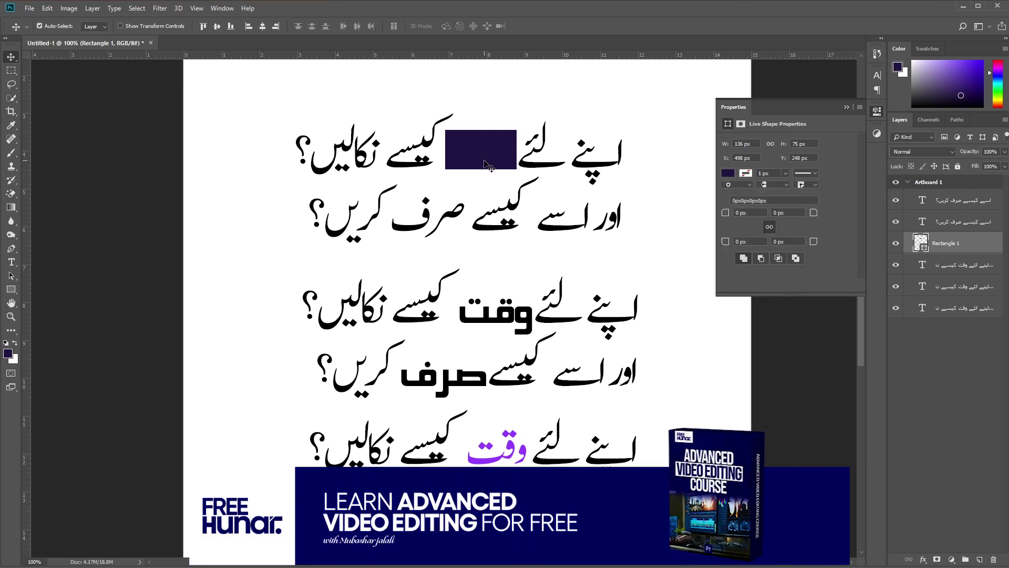
Move the box beneath the text layer and fill it yellow ffe764.
{"action": "left_click_drag", "start_coordinate": [944, 243], "coordinate": [944, 303]}
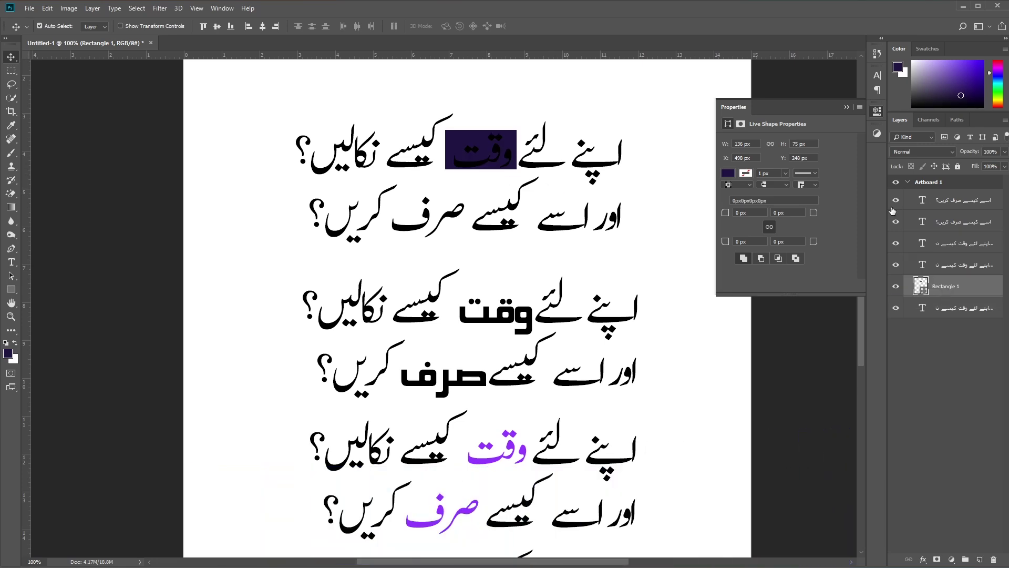
{"action": "double_click", "coordinate": [921, 287]}
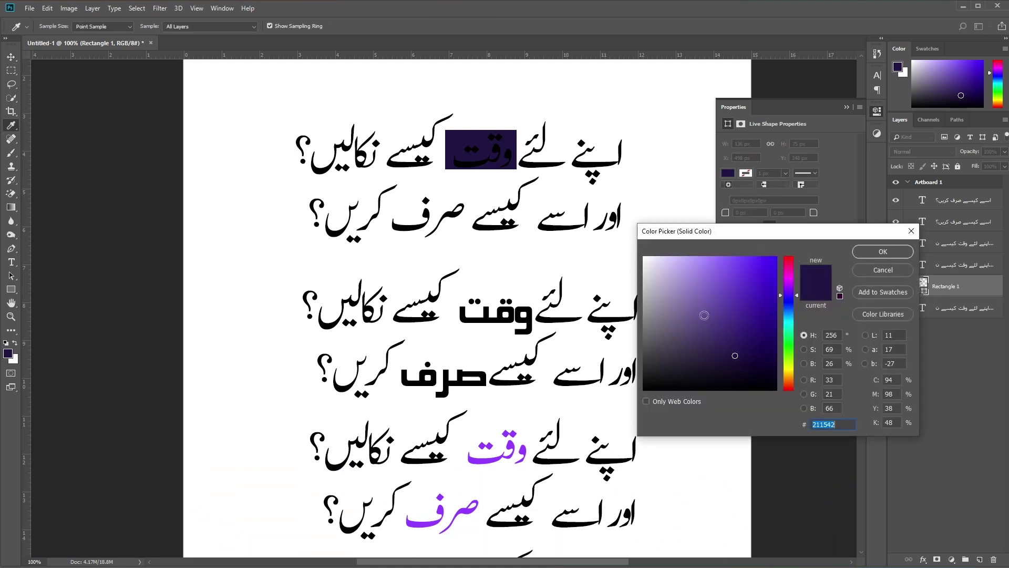
{"action": "left_click", "coordinate": [792, 371]}
{"action": "left_click_drag", "start_coordinate": [697, 271], "coordinate": [724, 249]}
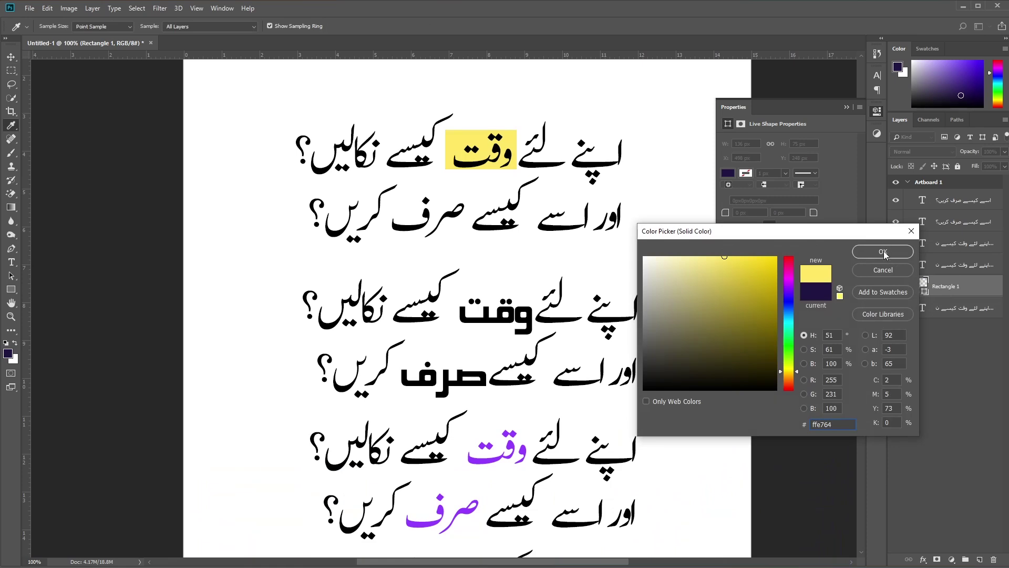
{"action": "left_click", "coordinate": [882, 251]}
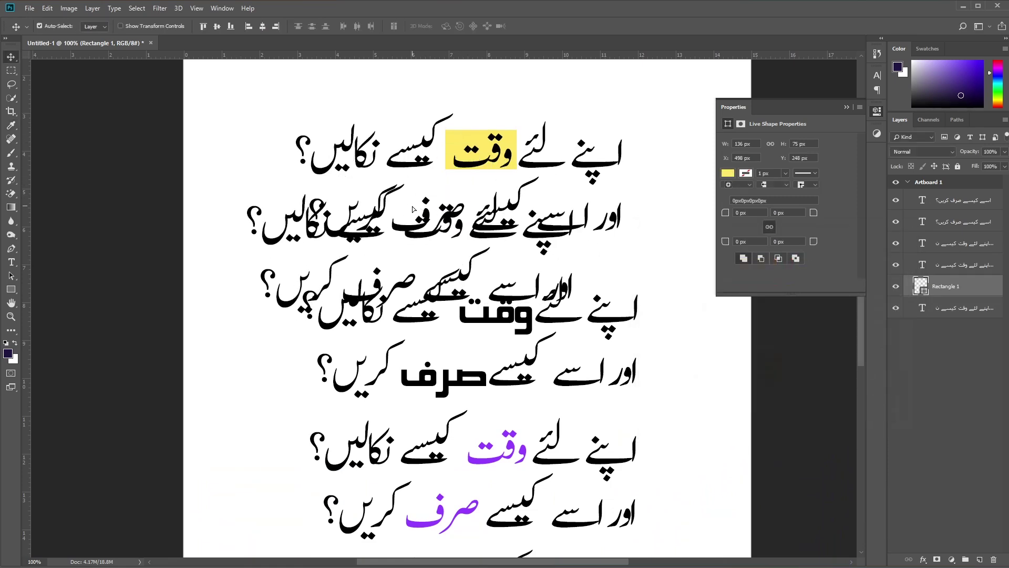
Reselect Rectangle 1 and duplicate it with Ctrl+J.
{"action": "left_click", "coordinate": [956, 243]}
{"action": "left_click", "coordinate": [966, 291]}
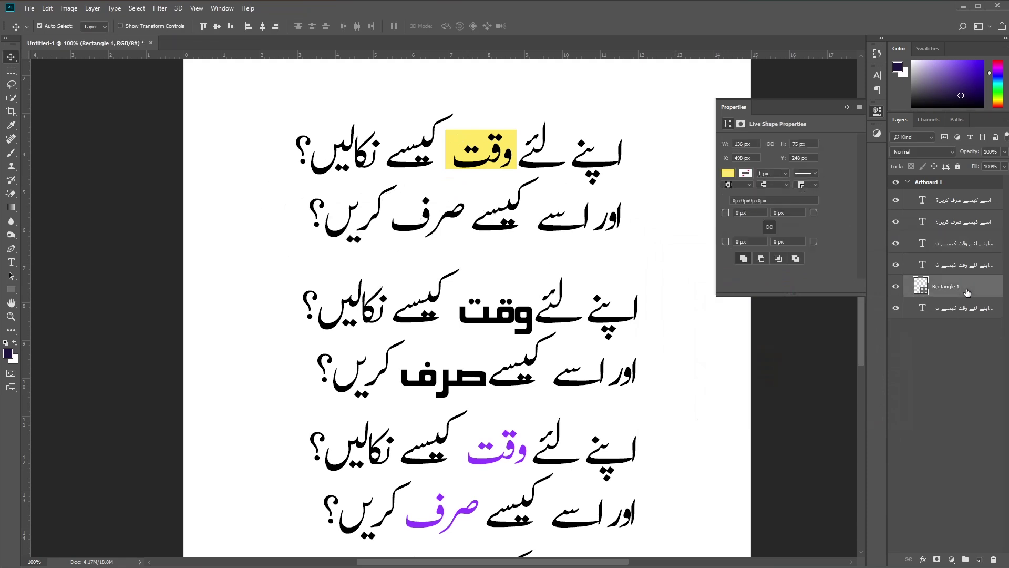
{"action": "key", "text": "ctrl+j"}
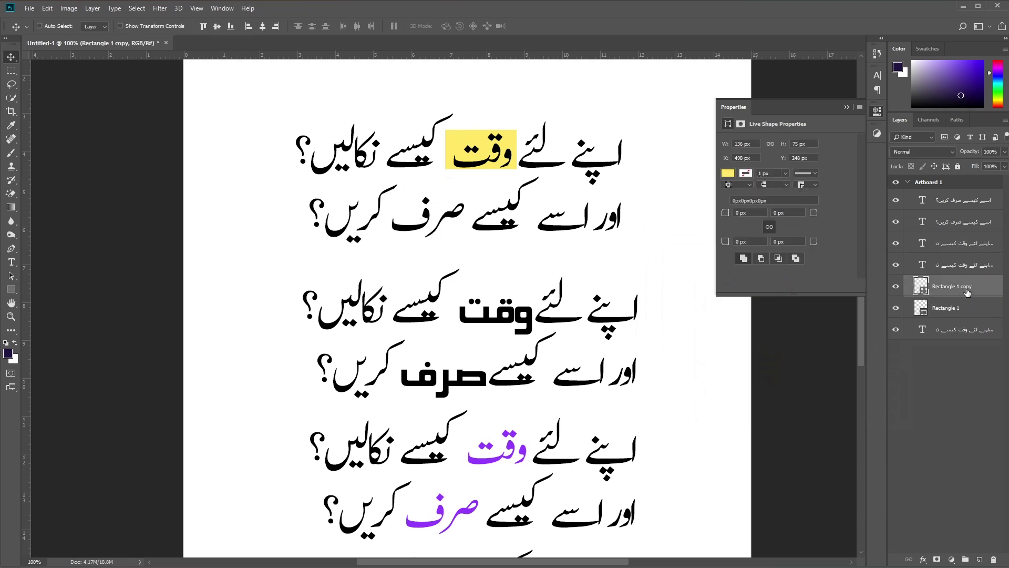
Move the duplicate yellow box behind صرف on the second line.
{"action": "key", "text": "ctrl+t"}
{"action": "mouse_move", "coordinate": [465, 147]}
{"action": "left_mouse_down"}
{"action": "mouse_move", "coordinate": [412, 201]}
{"action": "mouse_move", "coordinate": [414, 211]}
{"action": "mouse_move", "coordinate": [427, 194]}
{"action": "mouse_move", "coordinate": [470, 215]}
{"action": "left_mouse_up"}
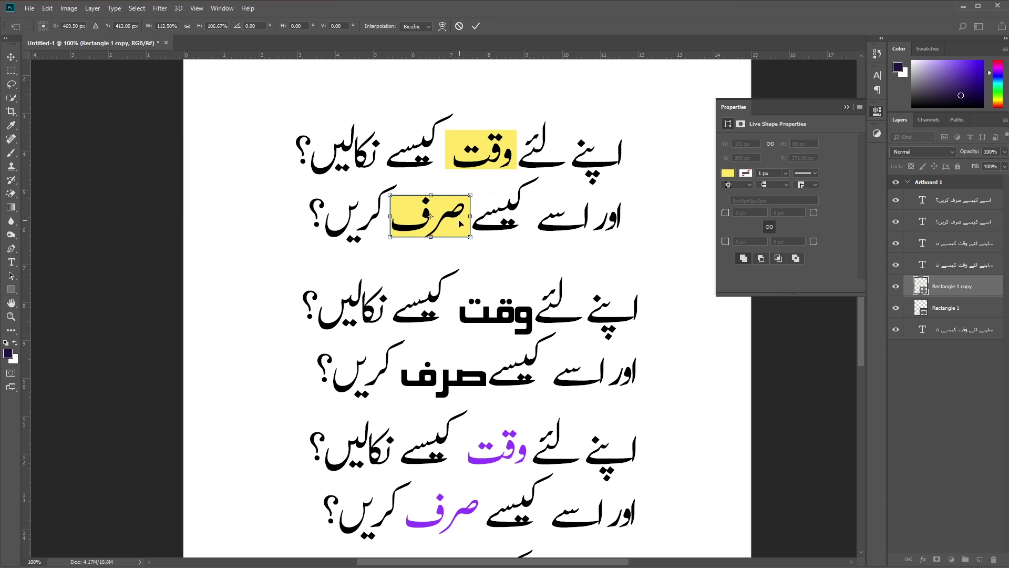
{"action": "key", "text": "Return"}
{"action": "key", "text": "Left"}
{"action": "key", "text": "Left"}
{"action": "key", "text": "Left"}
{"action": "key", "text": "Down"}
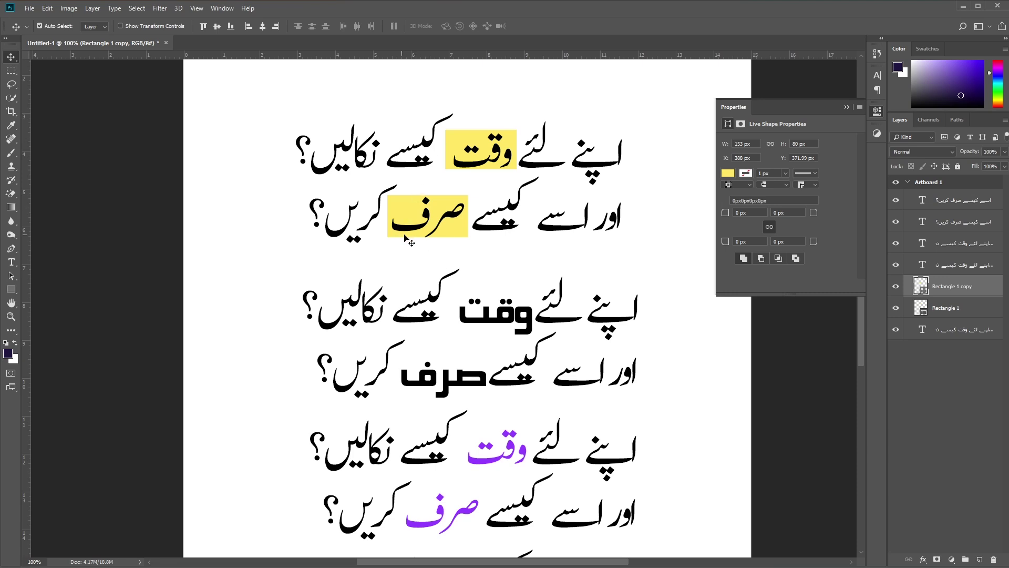
Round all corners of the new box to 16 px.
{"action": "left_click_drag", "start_coordinate": [723, 212], "coordinate": [731, 212]}
{"action": "key", "text": "Return"}
{"action": "left_click", "coordinate": [931, 312]}
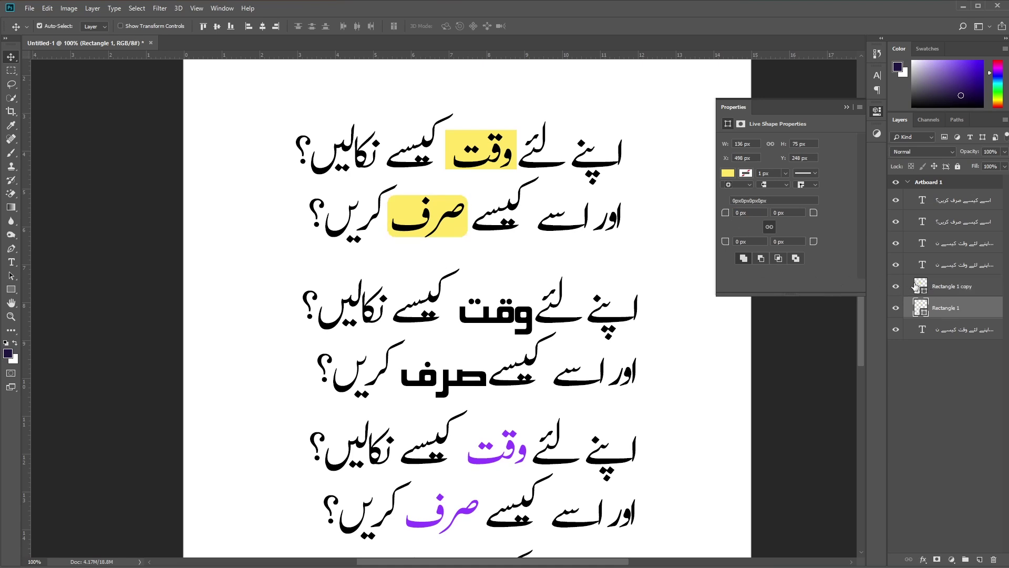
Round all four corners of the وقت highlight box to 13 px.
{"action": "left_click_drag", "start_coordinate": [728, 213], "coordinate": [735, 213]}
{"action": "type", "text": "13"}
{"action": "key", "text": "Return"}
{"action": "key", "text": "Return"}
{"action": "left_click", "coordinate": [933, 410]}
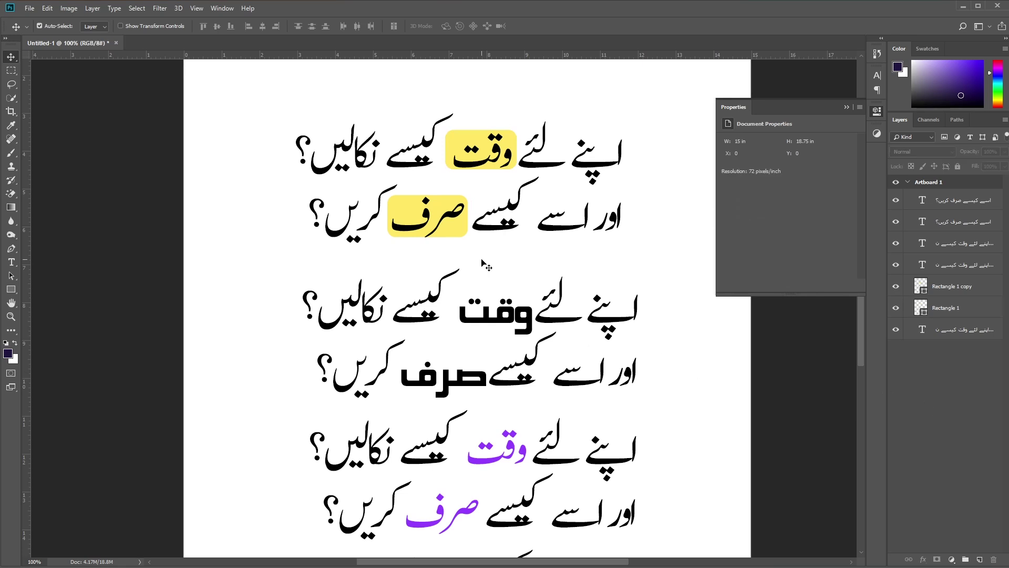
Select the top verse with its highlight boxes and Alt-drag a copy above it.
{"action": "scroll", "coordinate": [481, 266], "scroll_direction": "up", "scroll_amount": 2}
{"action": "scroll", "coordinate": [413, 294], "scroll_direction": "up", "scroll_amount": 1}
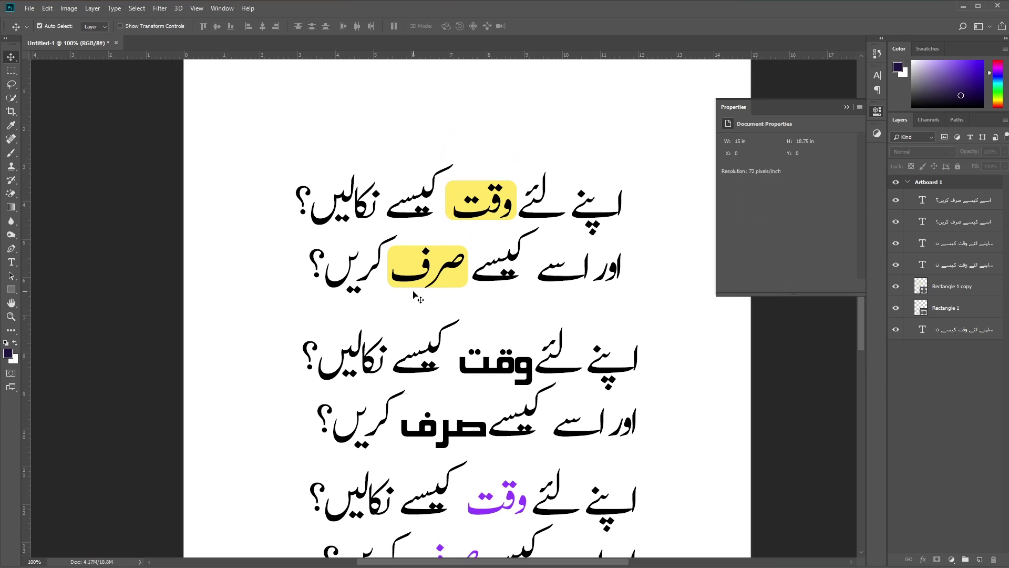
{"action": "left_click_drag", "start_coordinate": [202, 101], "coordinate": [653, 310]}
{"action": "scroll", "coordinate": [406, 254], "scroll_direction": "down", "scroll_amount": 3}
{"action": "mouse_move", "coordinate": [406, 254]}
{"action": "left_mouse_down"}
{"action": "mouse_move", "coordinate": [413, 188]}
{"action": "mouse_move", "coordinate": [424, 354]}
{"action": "mouse_move", "coordinate": [428, 218]}
{"action": "left_mouse_up"}
{"action": "scroll", "coordinate": [413, 210], "scroll_direction": "up", "scroll_amount": 5}
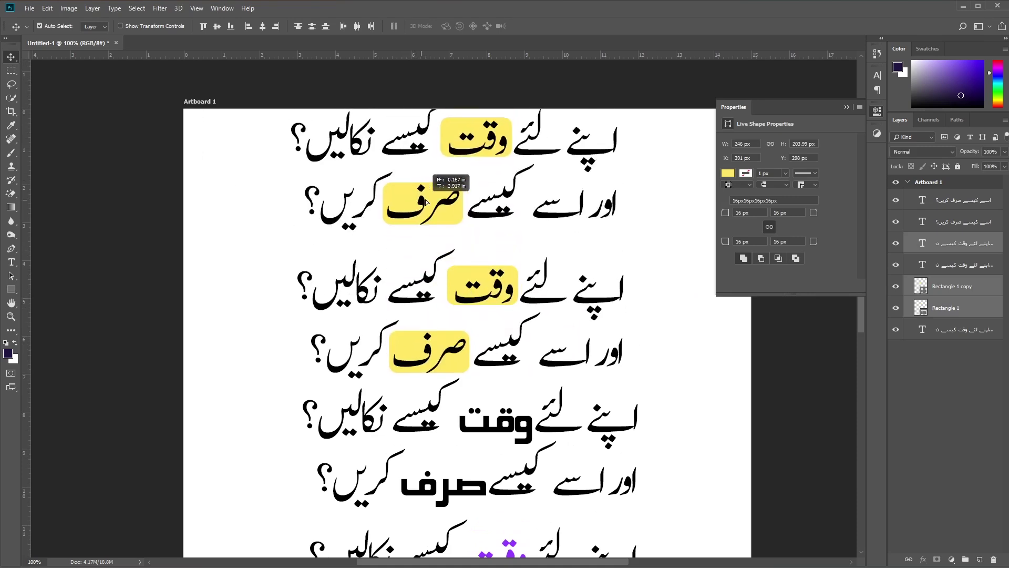
Scale the copied top verse down to about 81%.
{"action": "key", "text": "ctrl+t"}
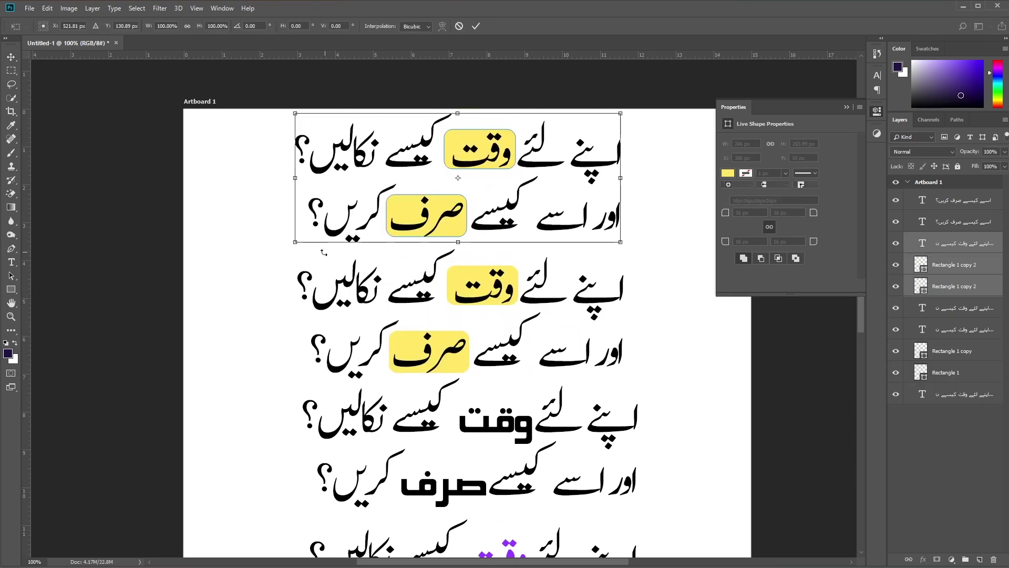
{"action": "left_click_drag", "start_coordinate": [294, 242], "coordinate": [330, 243]}
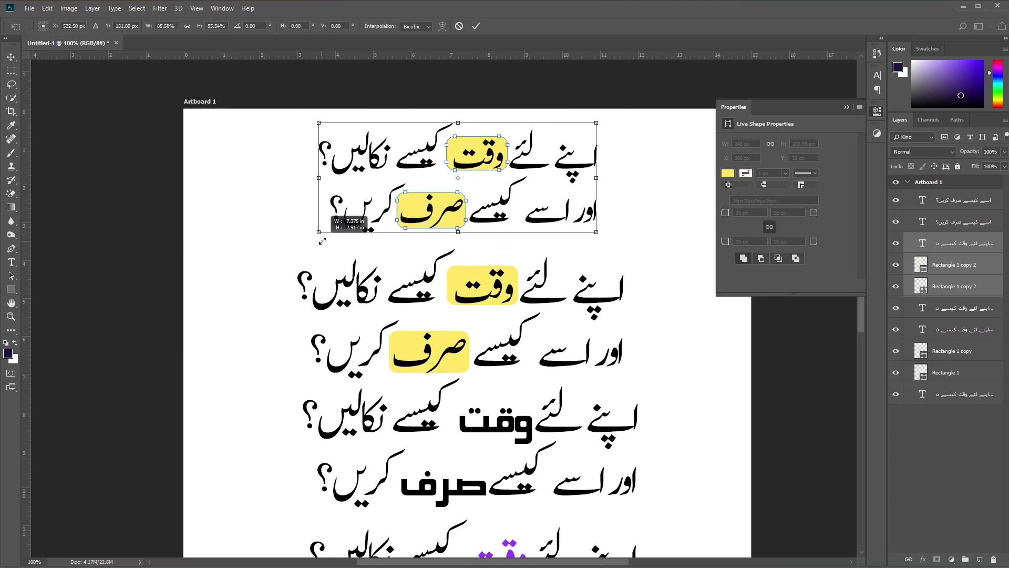
{"action": "key", "text": "Return"}
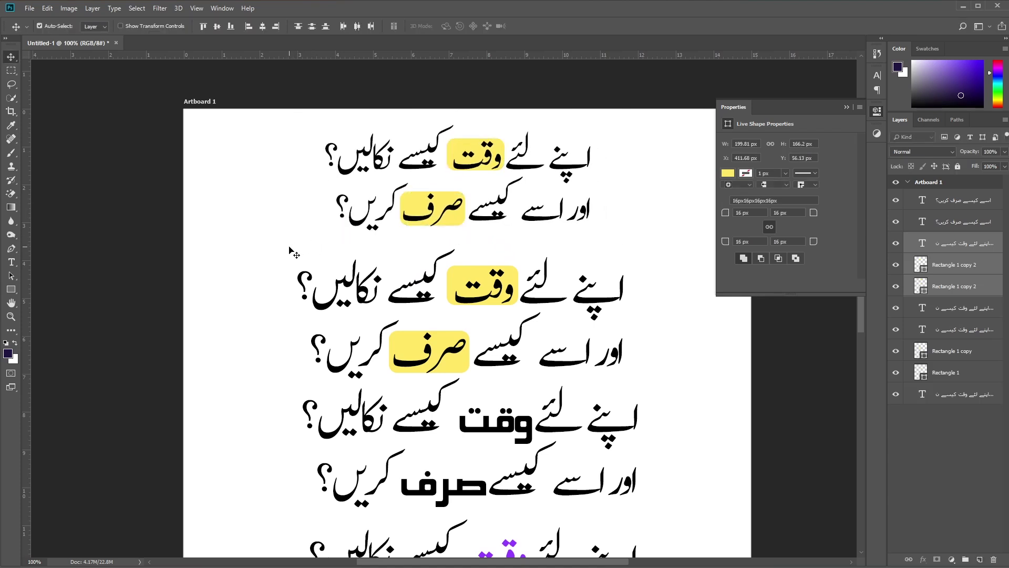
{"action": "left_click", "coordinate": [292, 249]}
Scale the lower text variants to about 69% and move them down the artboard.
{"action": "scroll", "coordinate": [676, 187], "scroll_direction": "down", "scroll_amount": 3}
{"action": "mouse_move", "coordinate": [672, 177]}
{"action": "left_mouse_down"}
{"action": "mouse_move", "coordinate": [475, 360]}
{"action": "mouse_move", "coordinate": [272, 499]}
{"action": "mouse_move", "coordinate": [292, 499]}
{"action": "left_mouse_up"}
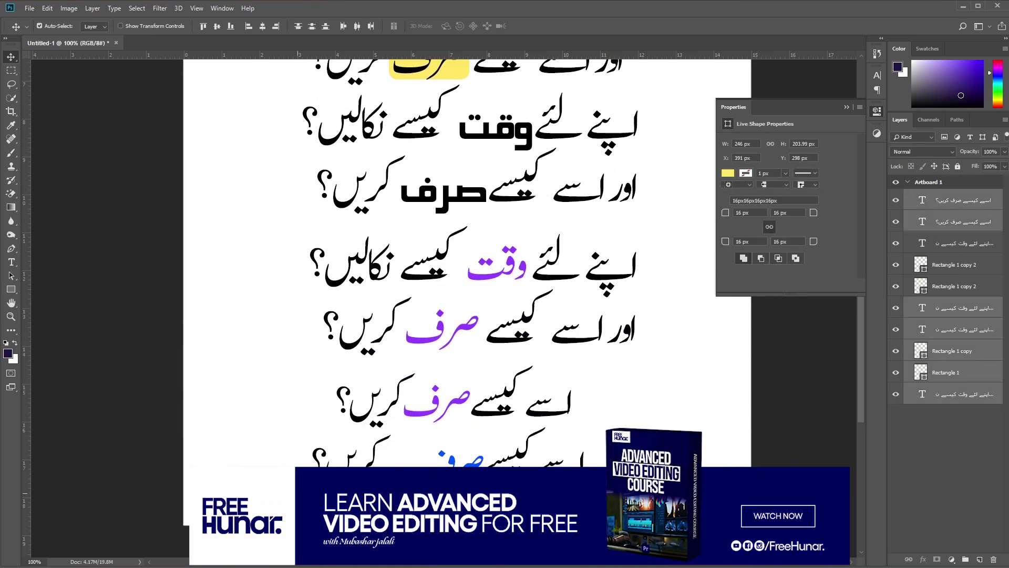
{"action": "key", "text": "ctrl+t"}
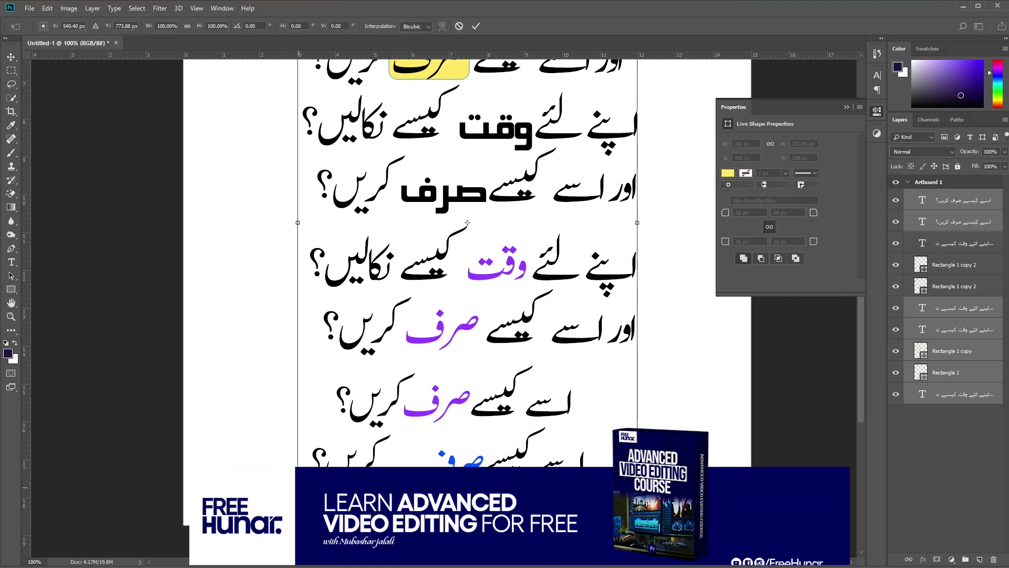
{"action": "left_click_drag", "start_coordinate": [297, 489], "coordinate": [362, 380]}
{"action": "key", "text": "Return"}
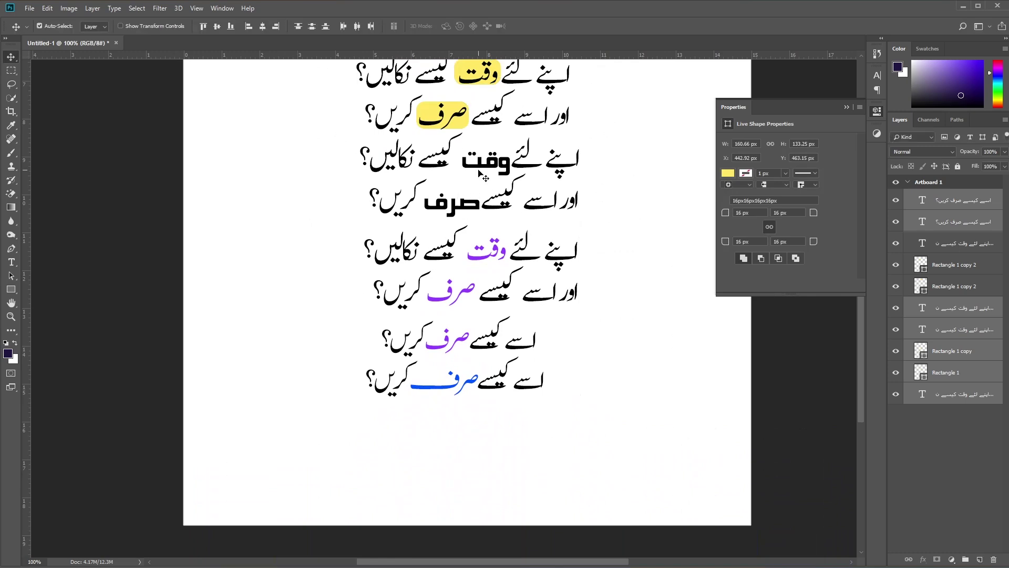
{"action": "left_click_drag", "start_coordinate": [480, 170], "coordinate": [491, 279]}
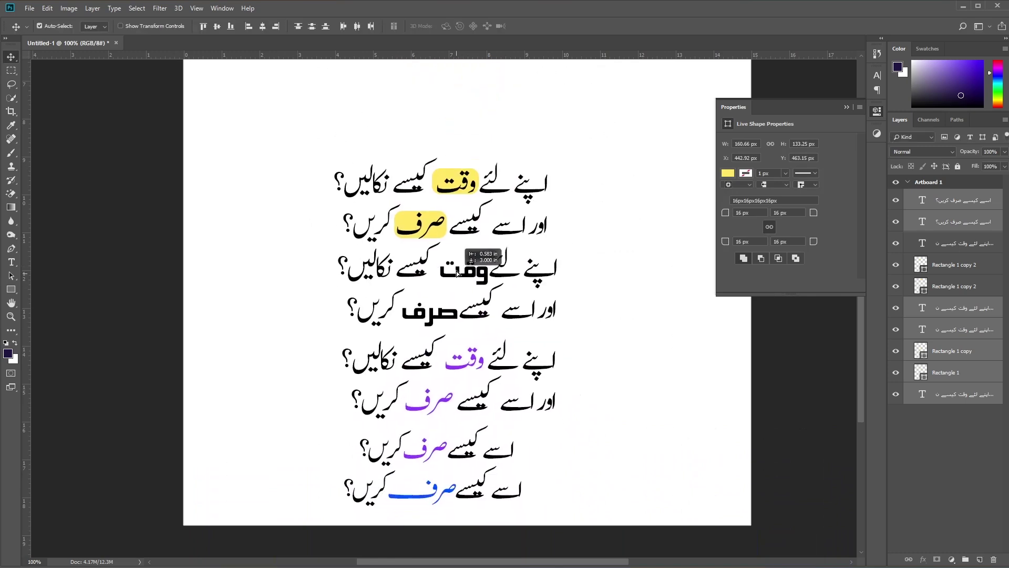
Move the top verse and its two highlight boxes lower on the artboard.
{"action": "scroll", "coordinate": [491, 279], "scroll_direction": "up", "scroll_amount": 5}
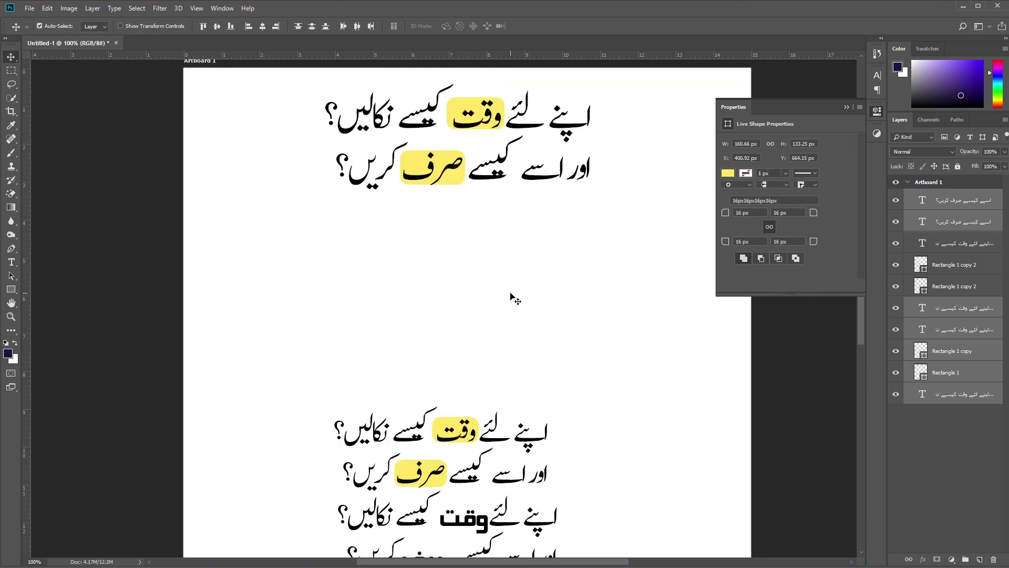
{"action": "left_click_drag", "start_coordinate": [674, 113], "coordinate": [246, 259]}
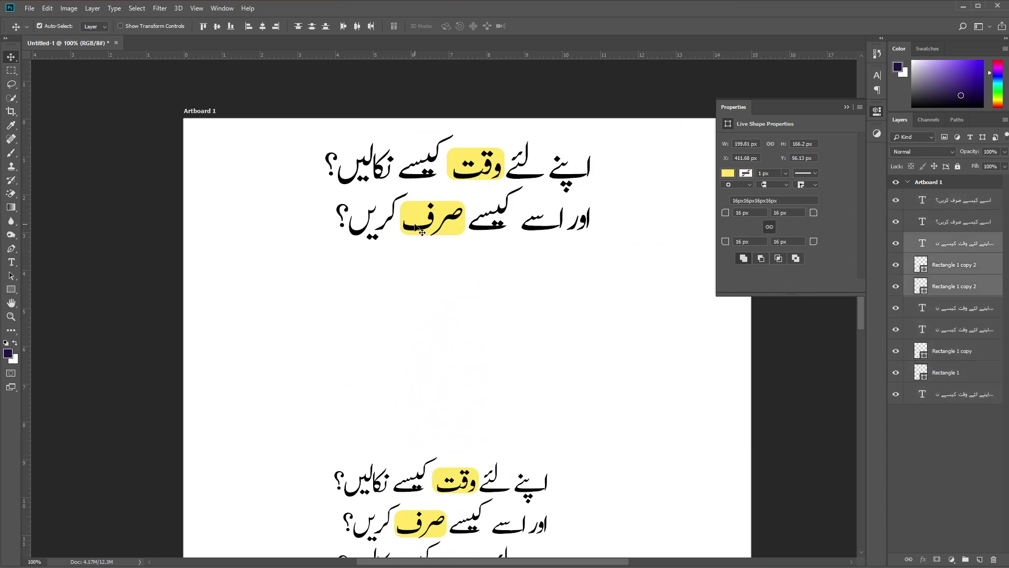
{"action": "left_click_drag", "start_coordinate": [420, 230], "coordinate": [418, 314]}
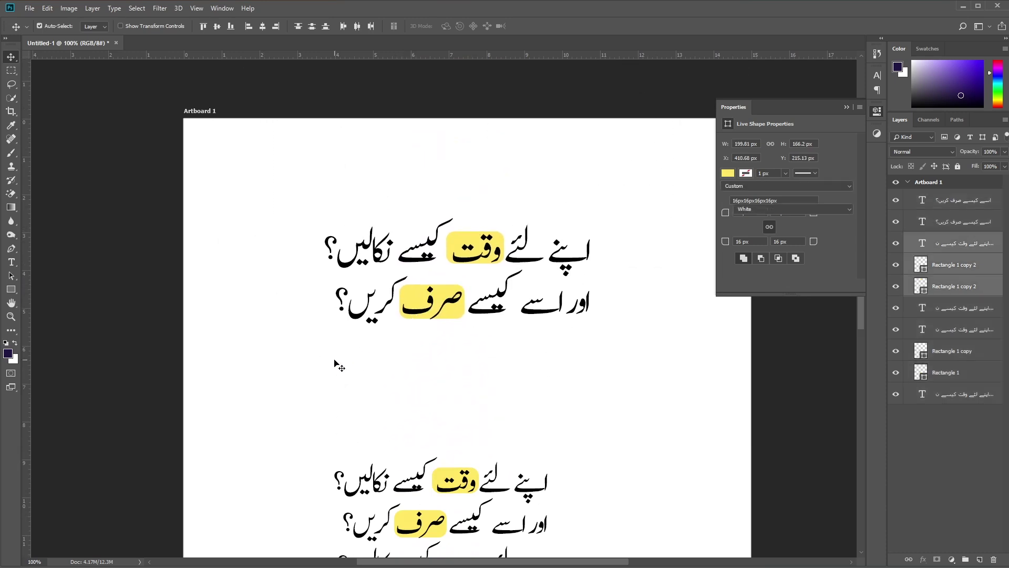
{"action": "left_click", "coordinate": [336, 377]}
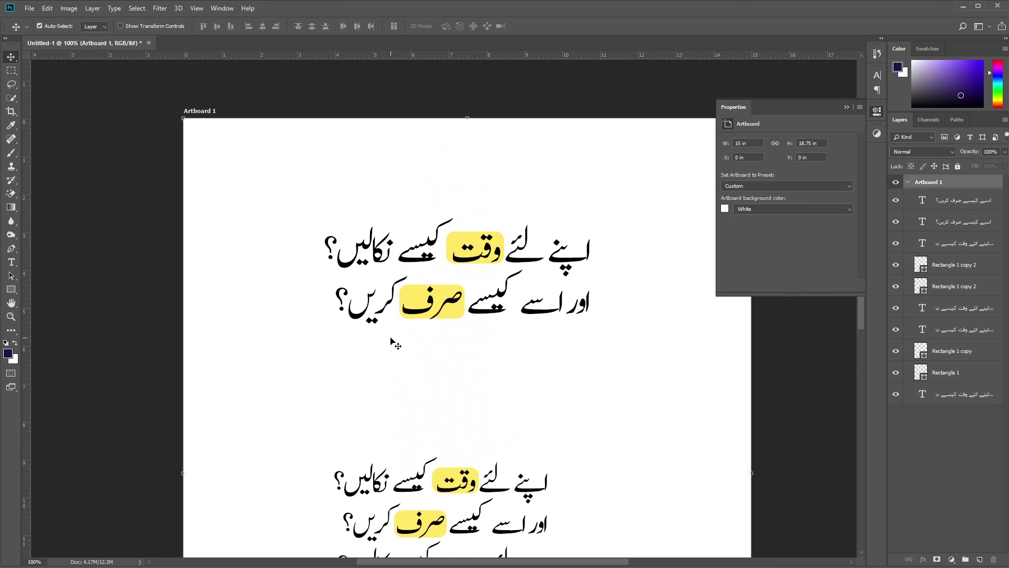
{"action": "left_click", "coordinate": [458, 317]}
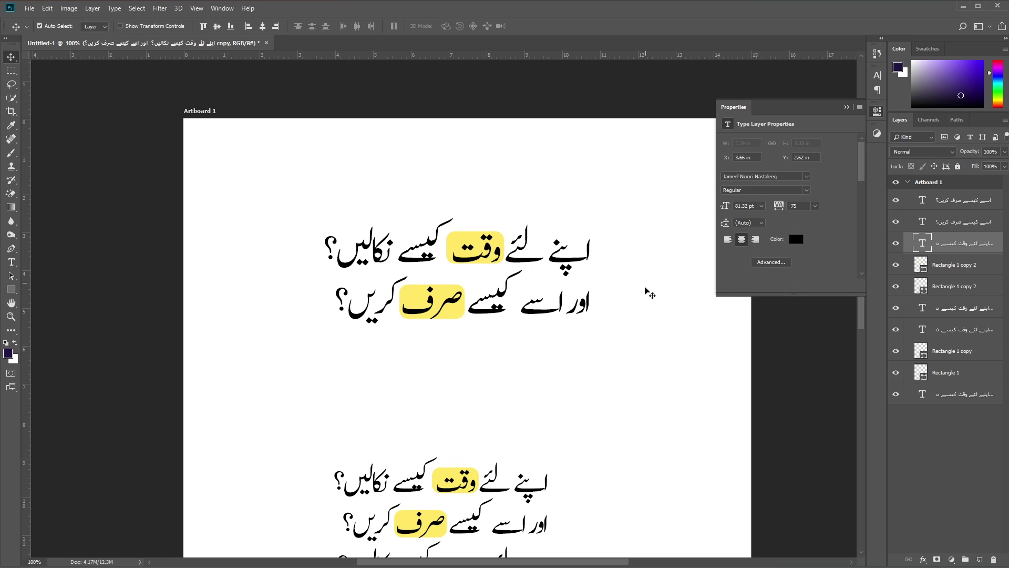
Try a purple colour for the verse text, then cancel to keep it black.
{"action": "left_click", "coordinate": [797, 239]}
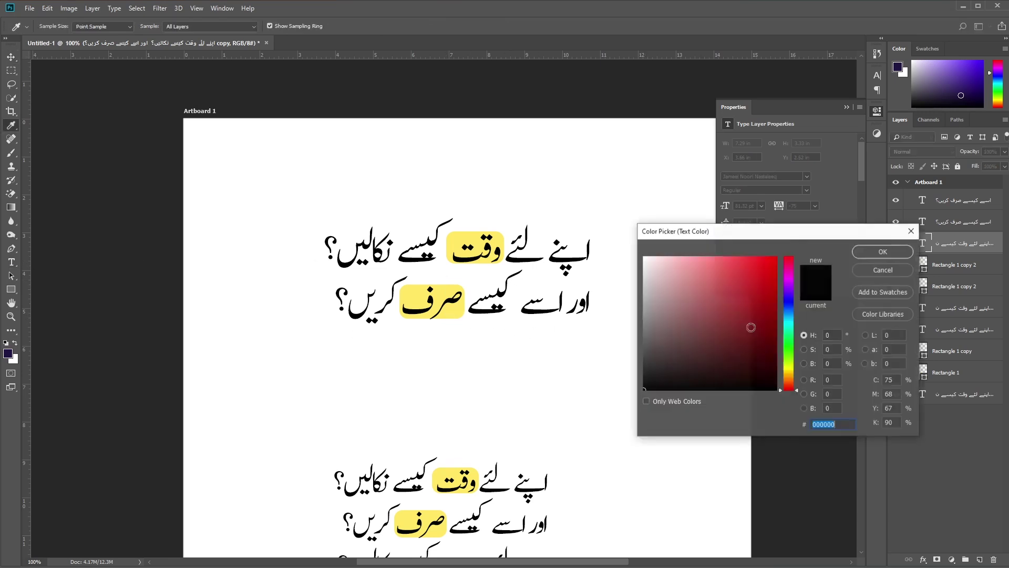
{"action": "left_click", "coordinate": [786, 290]}
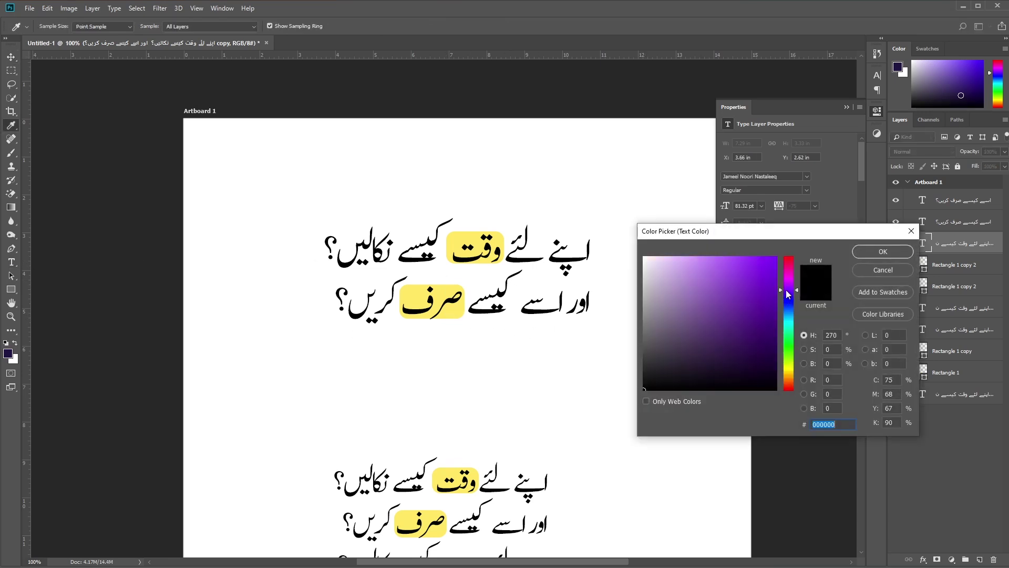
{"action": "left_click_drag", "start_coordinate": [770, 299], "coordinate": [776, 323]}
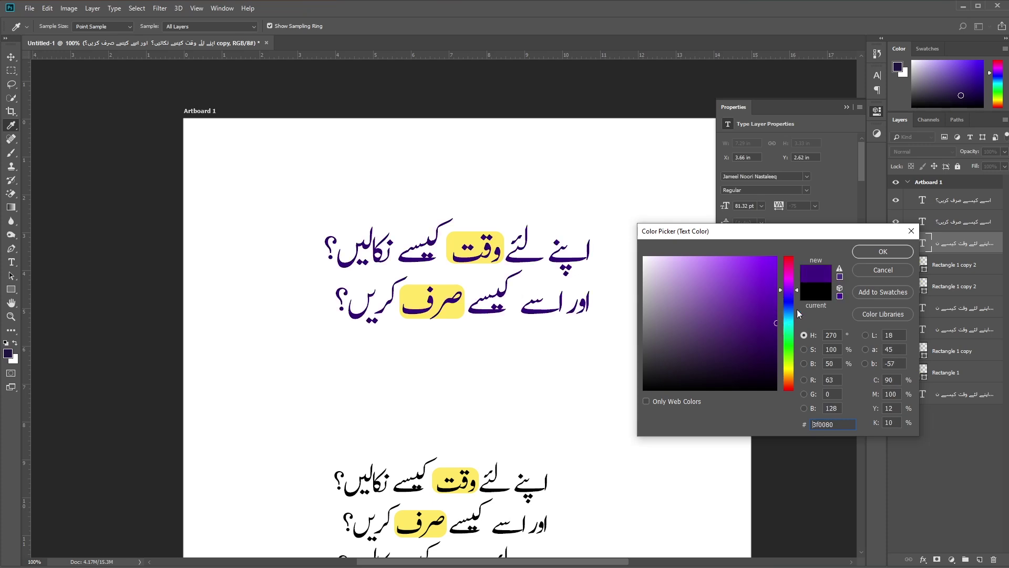
{"action": "left_click", "coordinate": [894, 272]}
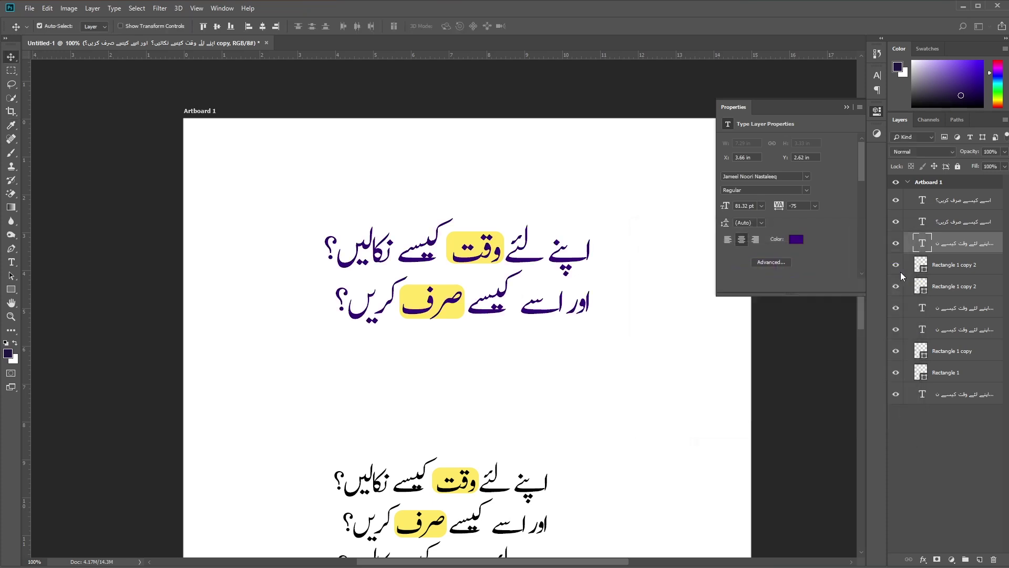
Fill the صرف highlight box with dark purple 41007d.
{"action": "double_click", "coordinate": [924, 265]}
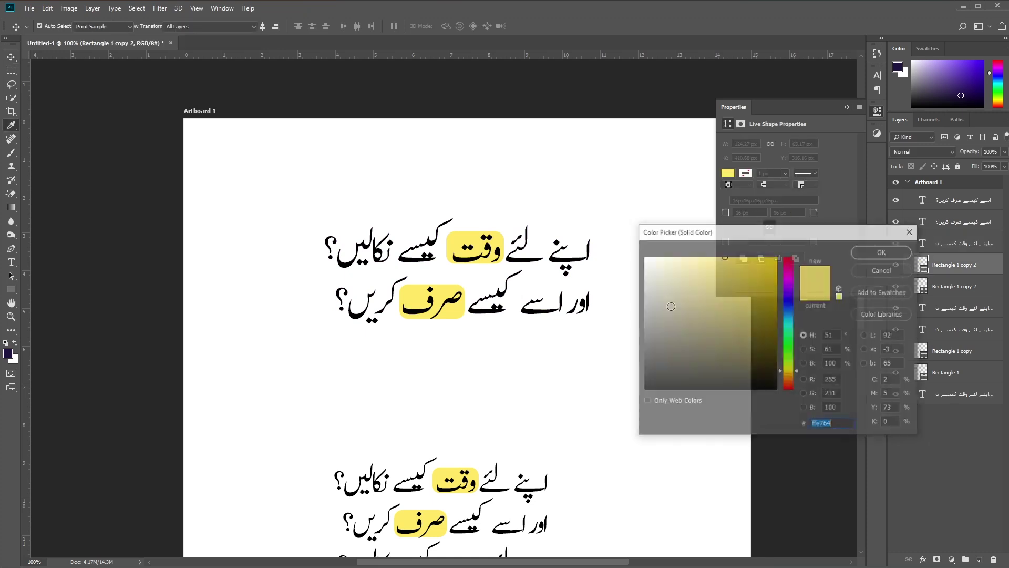
{"action": "left_click", "coordinate": [788, 292]}
{"action": "left_click", "coordinate": [775, 313]}
{"action": "left_click", "coordinate": [782, 289]}
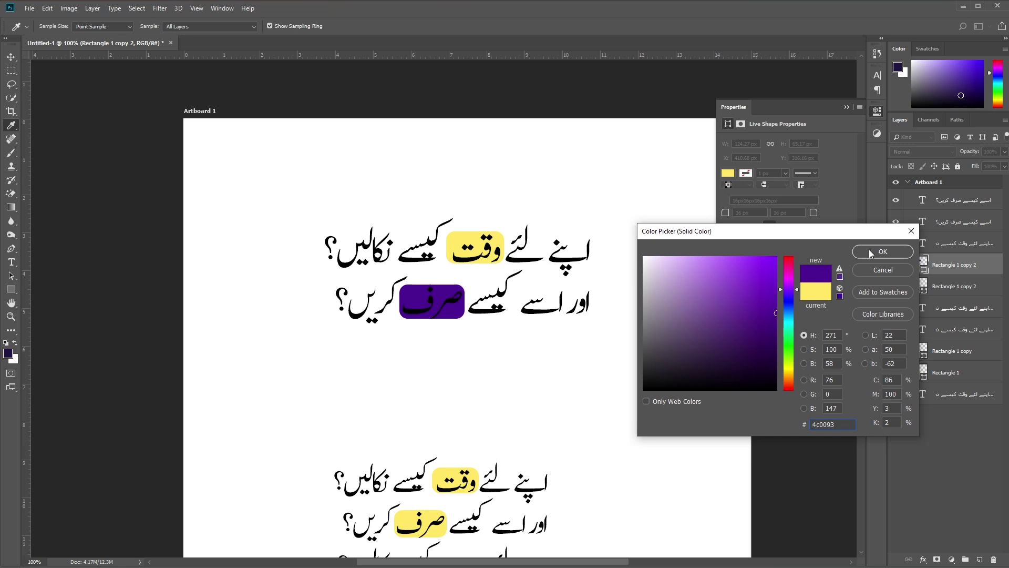
{"action": "left_click_drag", "start_coordinate": [775, 314], "coordinate": [779, 325]}
{"action": "left_click", "coordinate": [870, 254]}
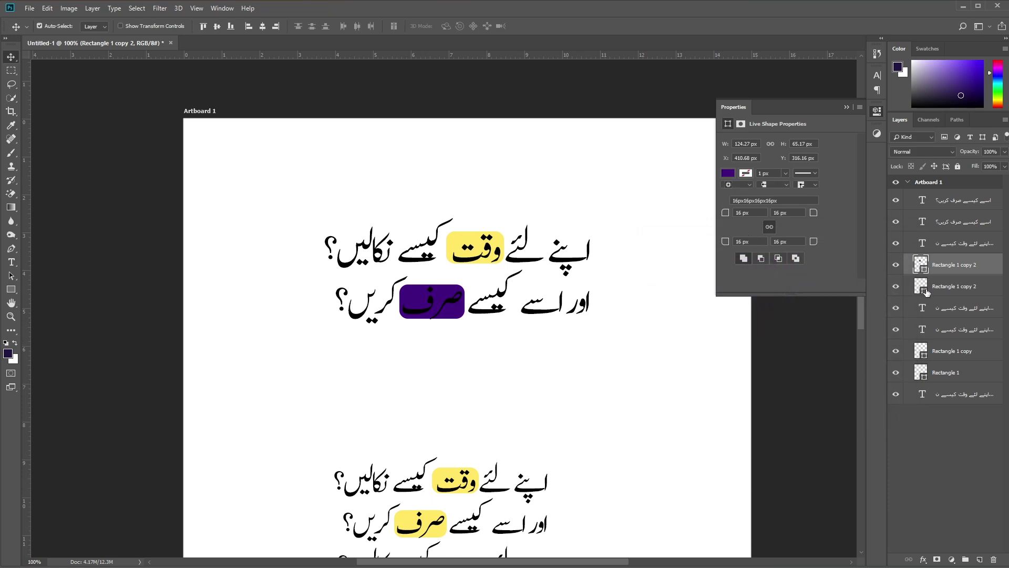
Give the وقت highlight box the same dark purple, sampled from the صرف box.
{"action": "double_click", "coordinate": [925, 289]}
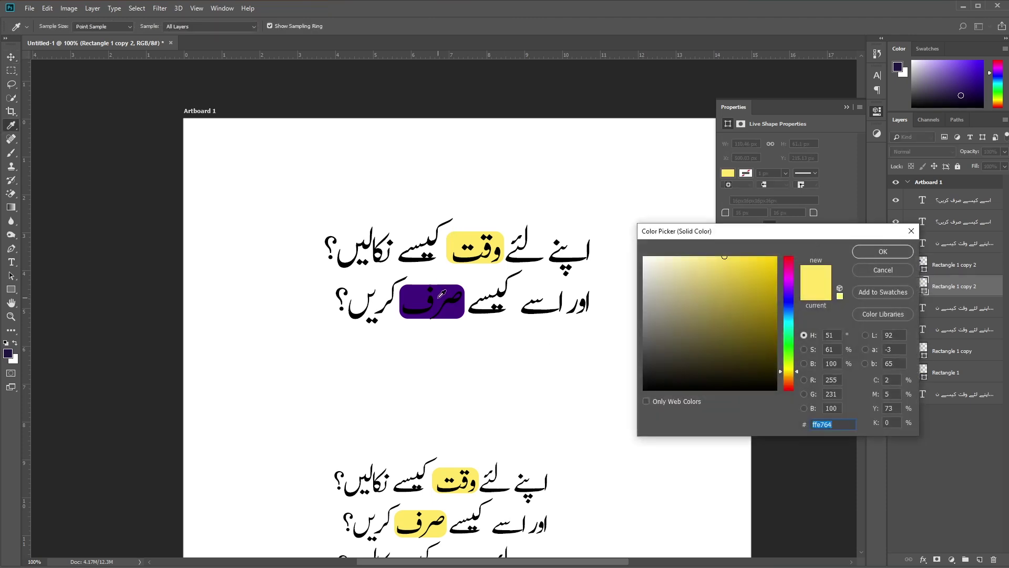
{"action": "left_click", "coordinate": [442, 292]}
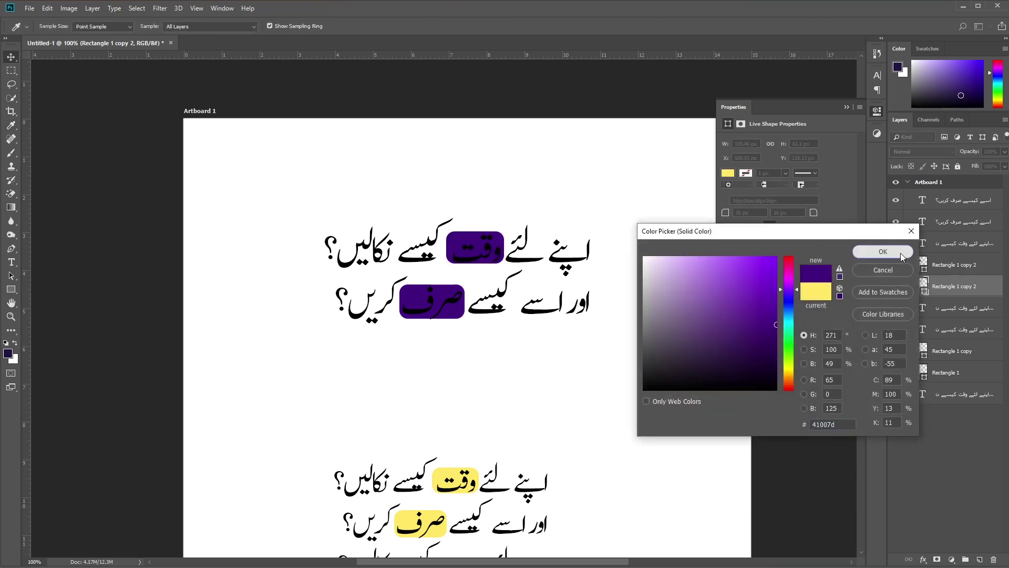
{"action": "left_click", "coordinate": [883, 251]}
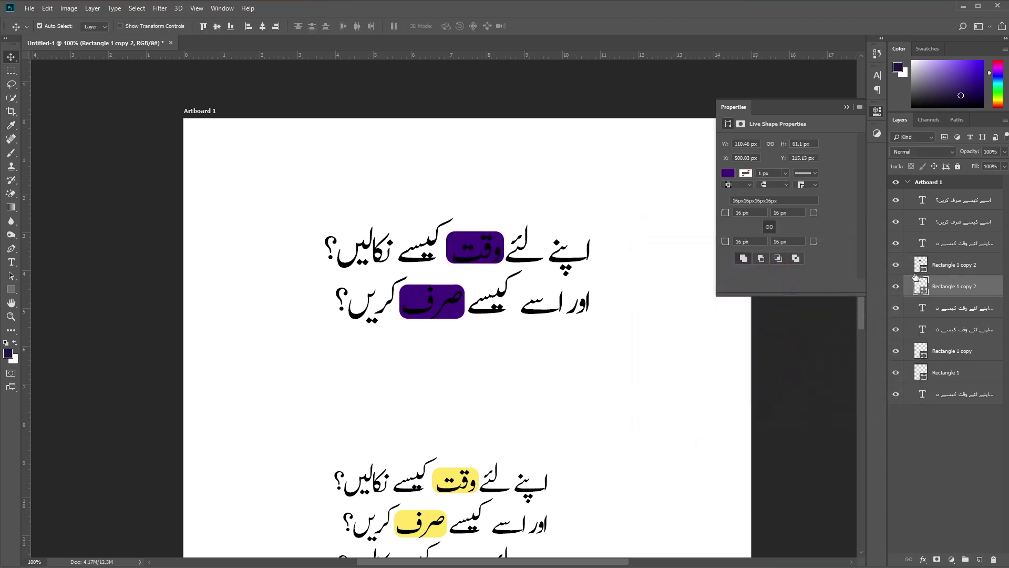
{"action": "left_click", "coordinate": [460, 260]}
Color the word وقت white (ffffff) using the Type tool.
{"action": "left_click", "coordinate": [12, 263]}
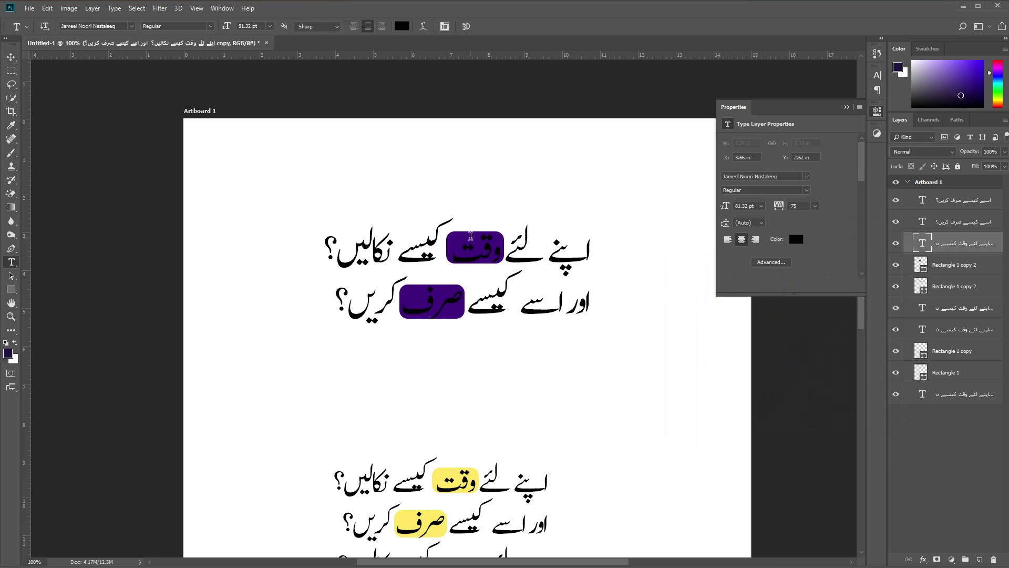
{"action": "left_click", "coordinate": [458, 254]}
{"action": "left_click_drag", "start_coordinate": [468, 254], "coordinate": [498, 253]}
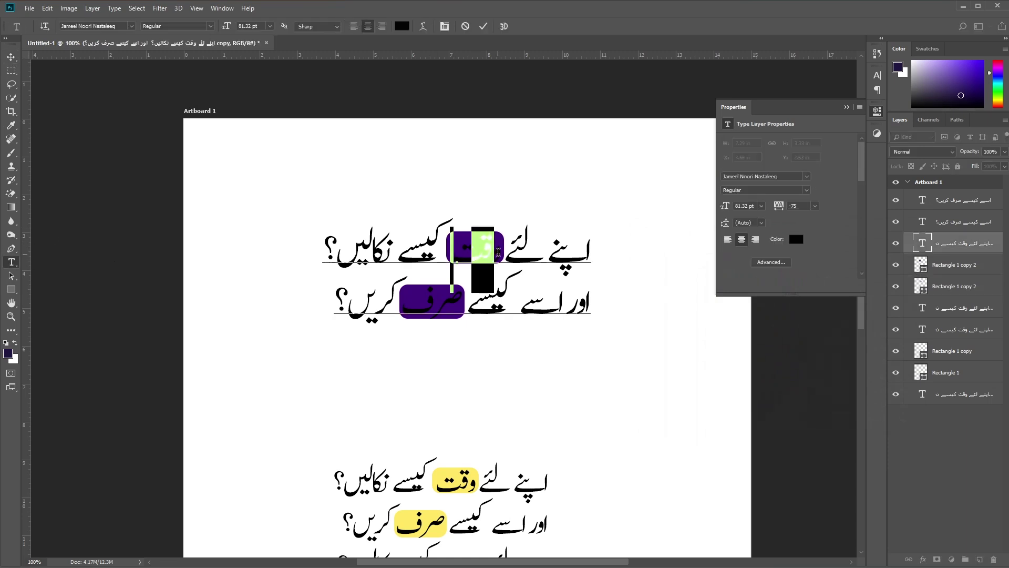
{"action": "key", "text": "BackSpace"}
{"action": "left_click_drag", "start_coordinate": [502, 253], "coordinate": [452, 256]}
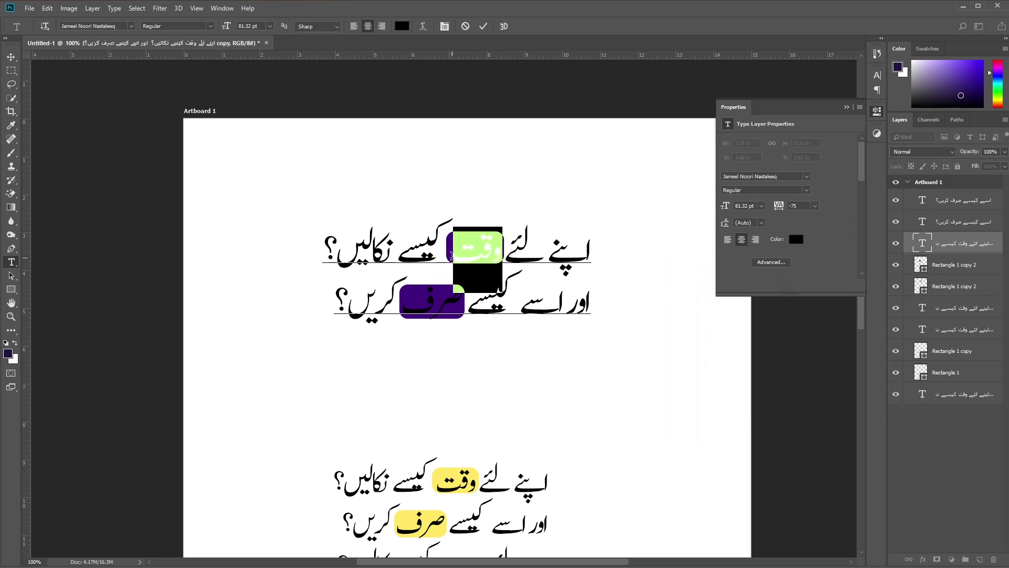
{"action": "left_click", "coordinate": [796, 239]}
{"action": "type", "text": "ffffff"}
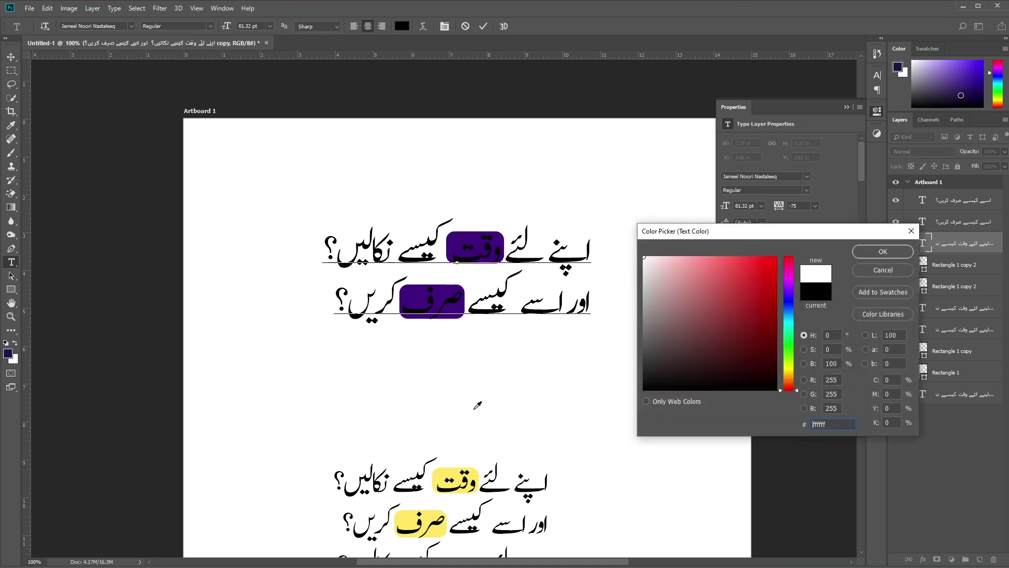
{"action": "left_click", "coordinate": [865, 251]}
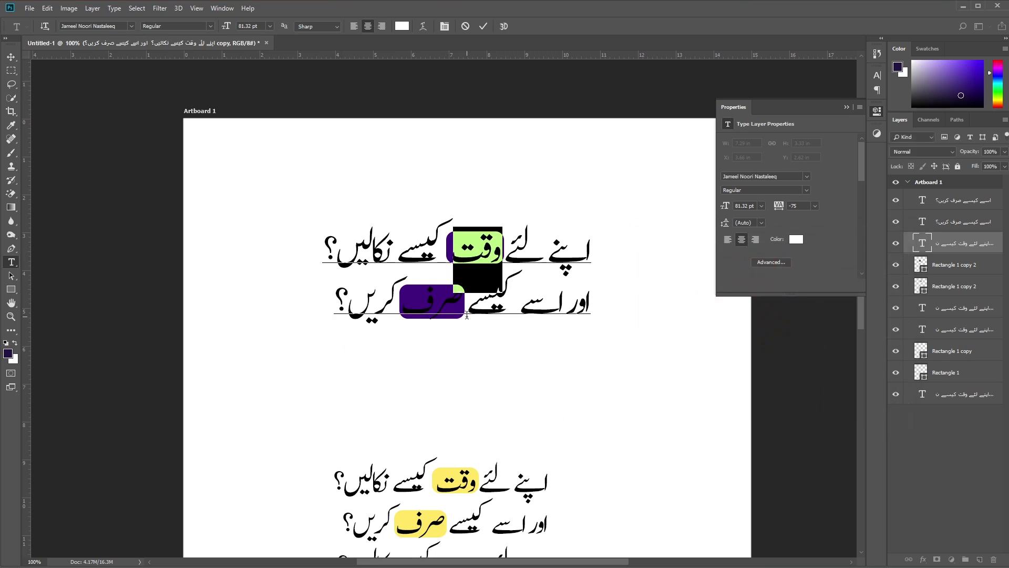
Make صرف white (ffffff) as well and commit the text edit.
{"action": "left_click_drag", "start_coordinate": [464, 310], "coordinate": [405, 314]}
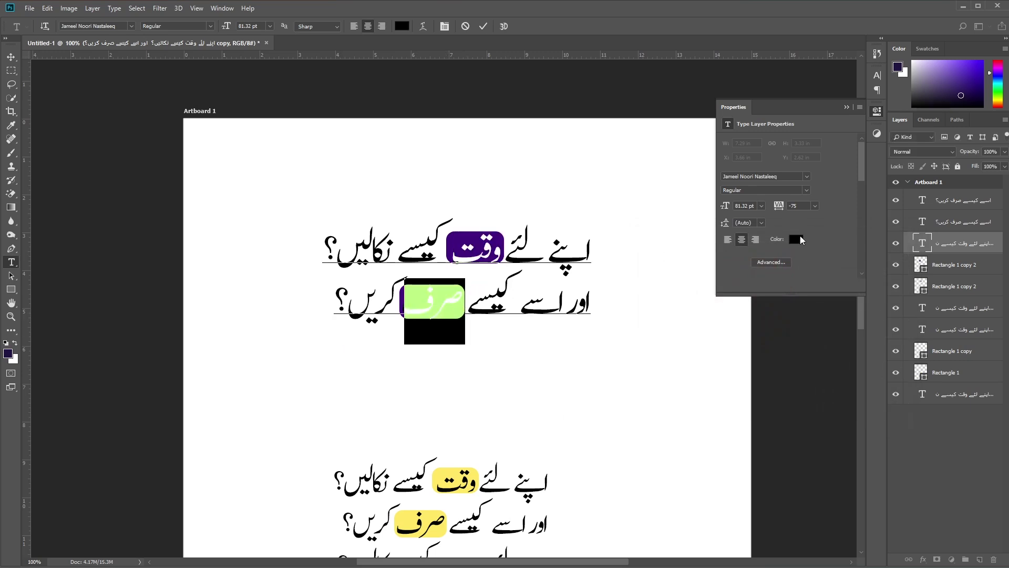
{"action": "left_click", "coordinate": [796, 241]}
{"action": "type", "text": "ffffff"}
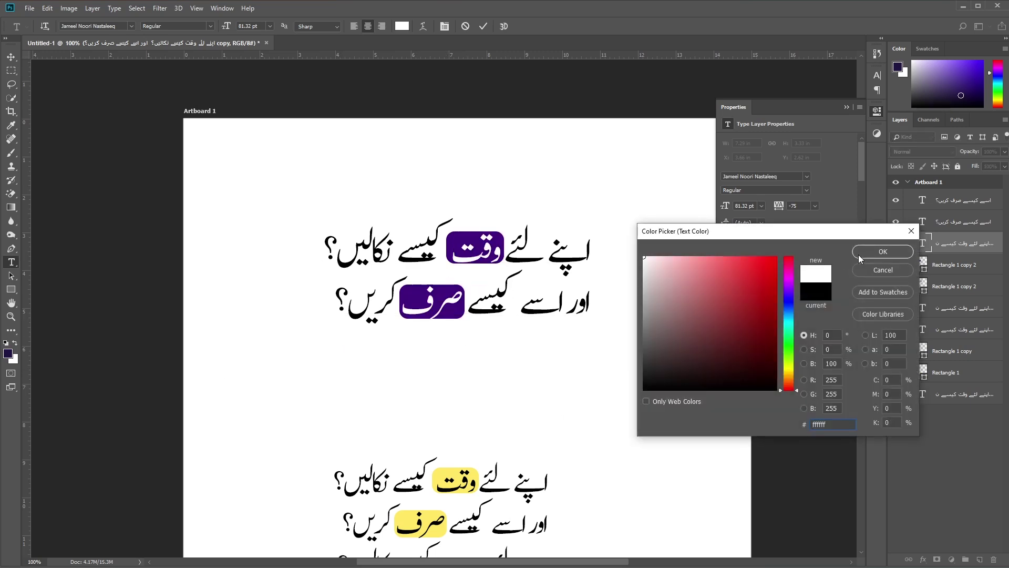
{"action": "left_click", "coordinate": [862, 252]}
{"action": "left_click", "coordinate": [11, 56]}
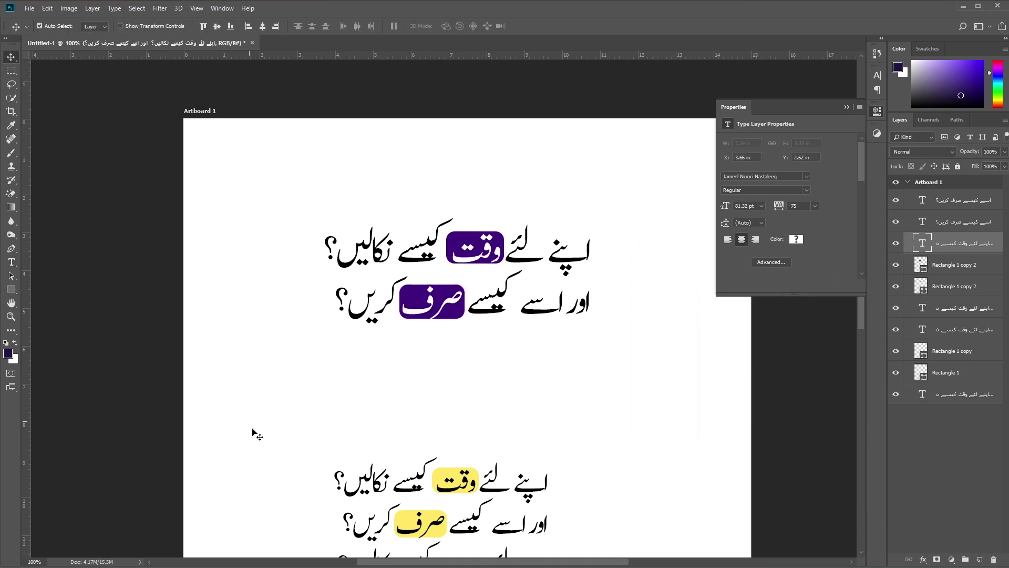
{"action": "left_click", "coordinate": [253, 286]}
Select the top Urdu text layer and bring up the character and layer properties.
{"action": "left_click_drag", "start_coordinate": [208, 185], "coordinate": [678, 387]}
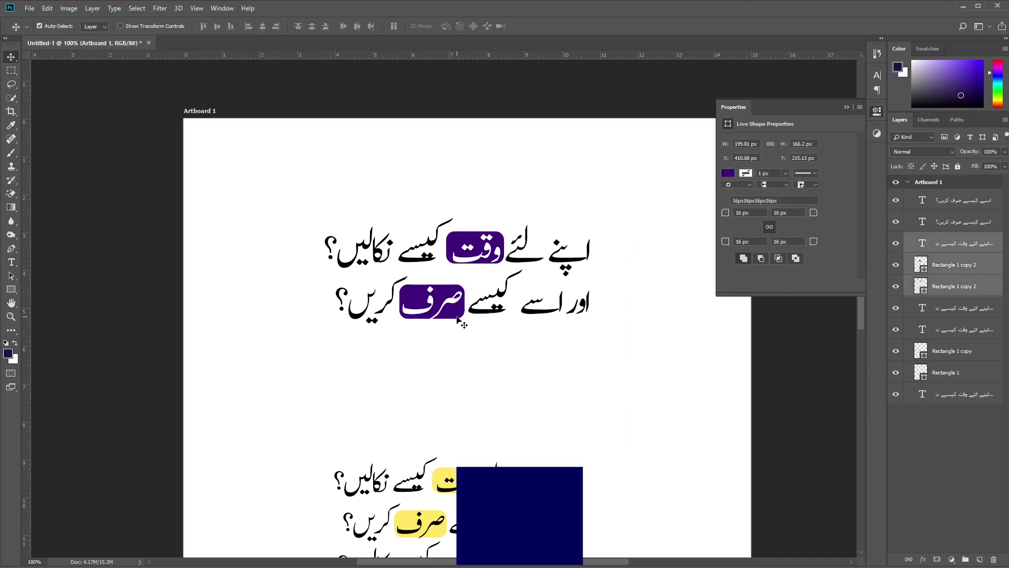
{"action": "left_click", "coordinate": [444, 383]}
{"action": "left_click", "coordinate": [459, 260]}
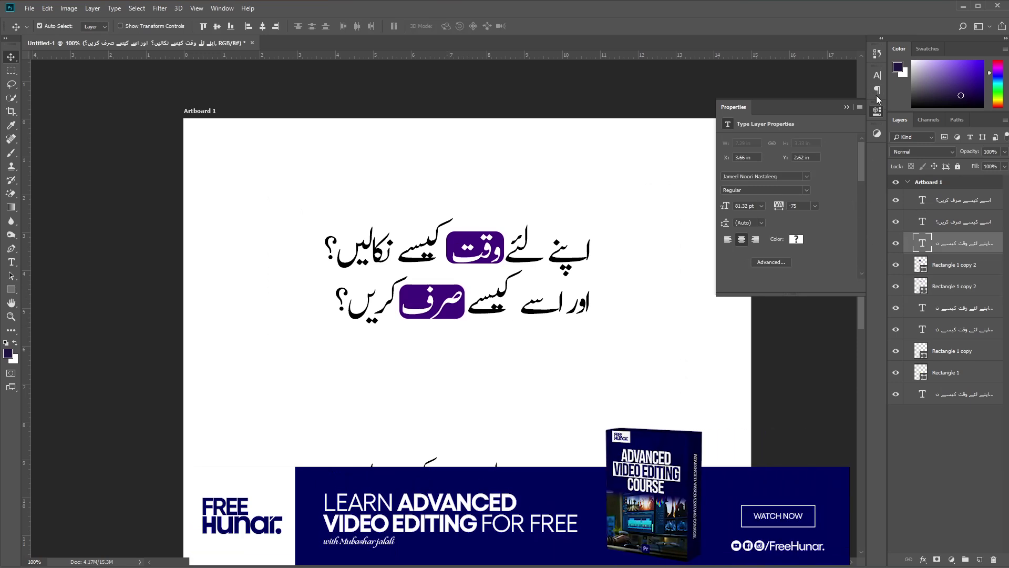
{"action": "left_click", "coordinate": [876, 77]}
{"action": "left_click", "coordinate": [877, 109]}
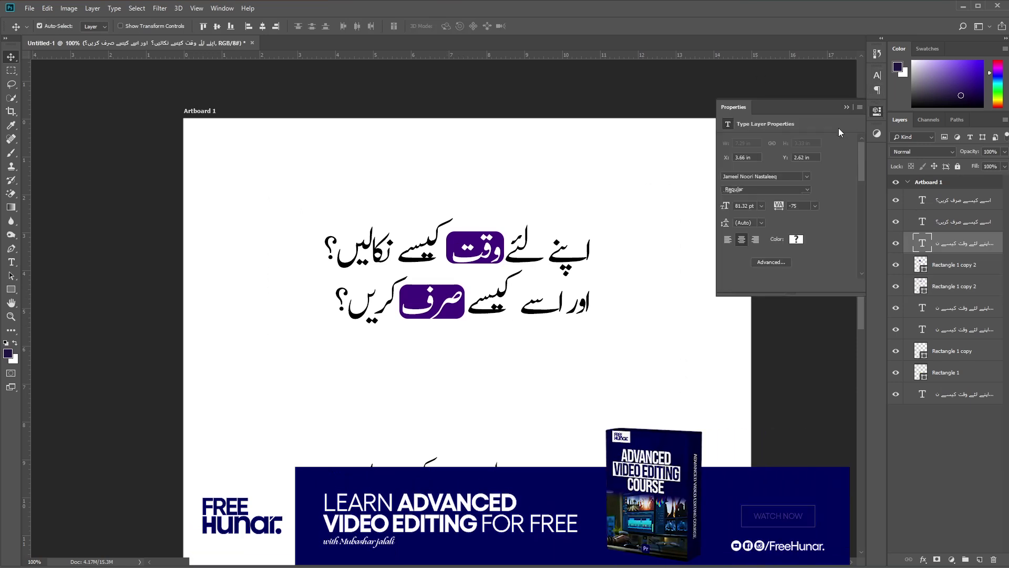
{"action": "left_click", "coordinate": [764, 262]}
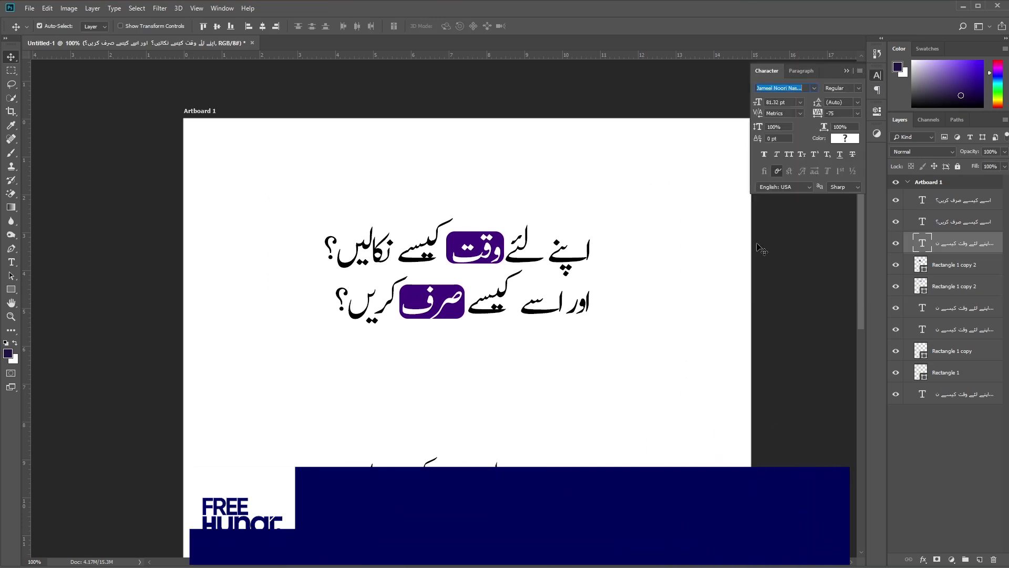
Set the corner radii of the boxes behind صرف and وقت to 0 px.
{"action": "left_click", "coordinate": [954, 264]}
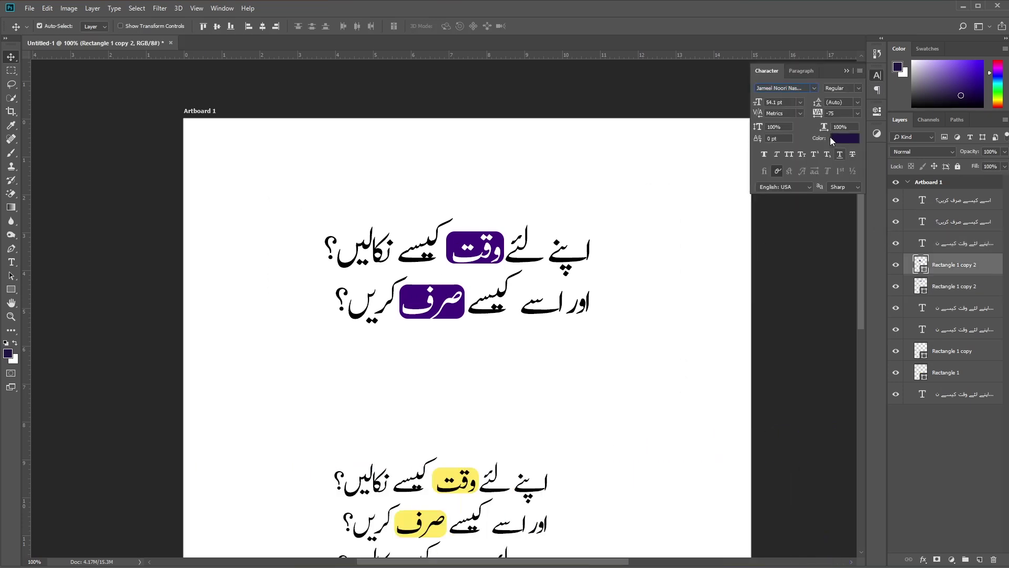
{"action": "left_click", "coordinate": [877, 111]}
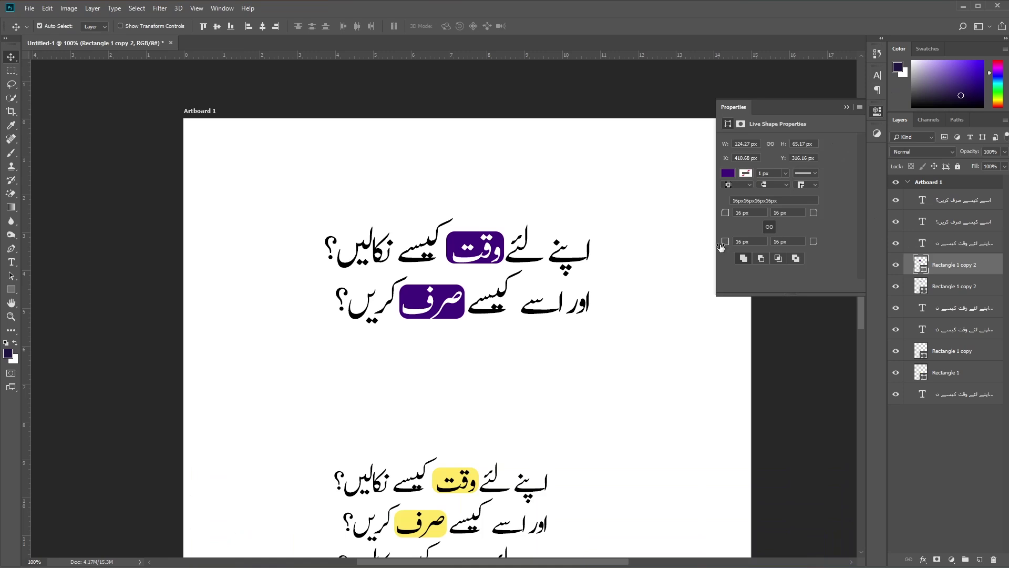
{"action": "left_click_drag", "start_coordinate": [721, 247], "coordinate": [660, 259]}
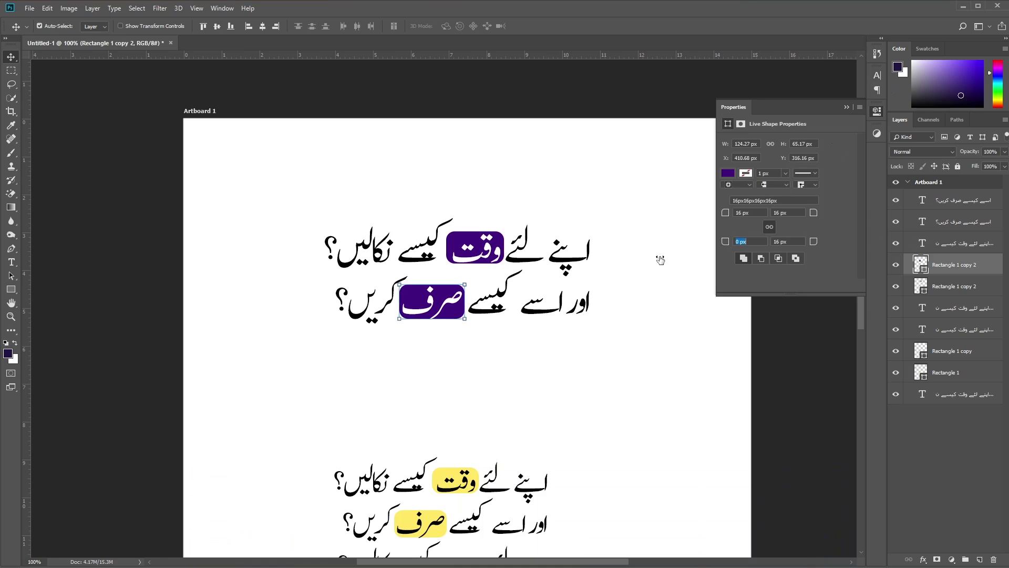
{"action": "left_click", "coordinate": [924, 288]}
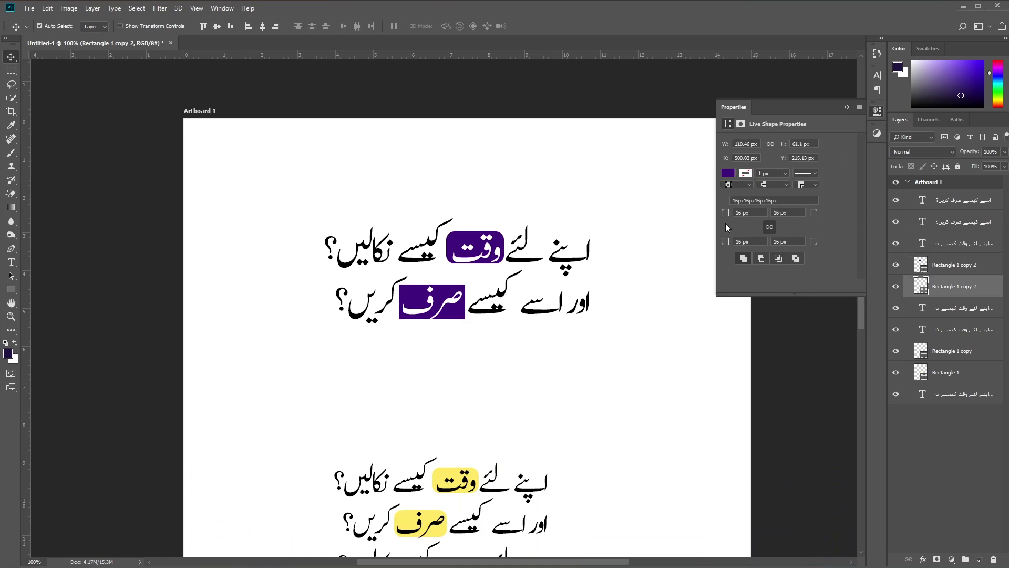
{"action": "left_click_drag", "start_coordinate": [726, 249], "coordinate": [698, 251]}
{"action": "left_click", "coordinate": [849, 105]}
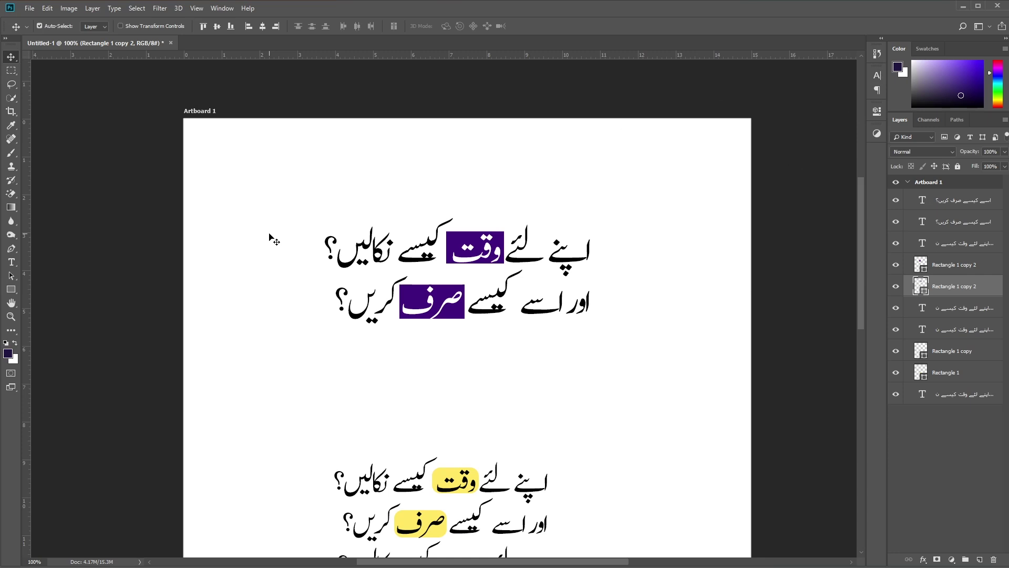
{"action": "left_click_drag", "start_coordinate": [282, 209], "coordinate": [675, 322]}
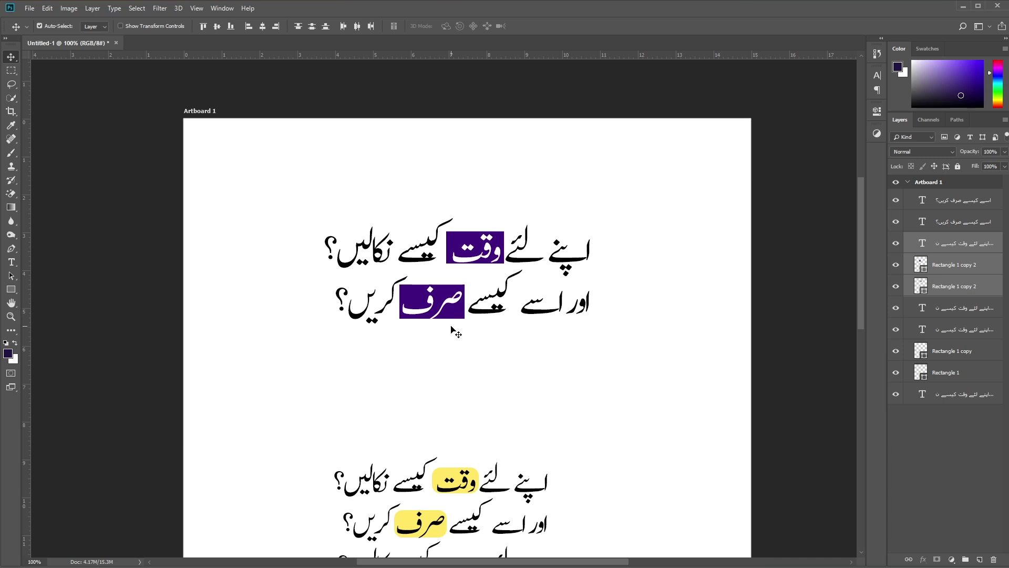
Select the purple-boxed text block and drag it down the artboard.
{"action": "left_click_drag", "start_coordinate": [279, 200], "coordinate": [531, 349]}
{"action": "left_click_drag", "start_coordinate": [456, 314], "coordinate": [446, 418]}
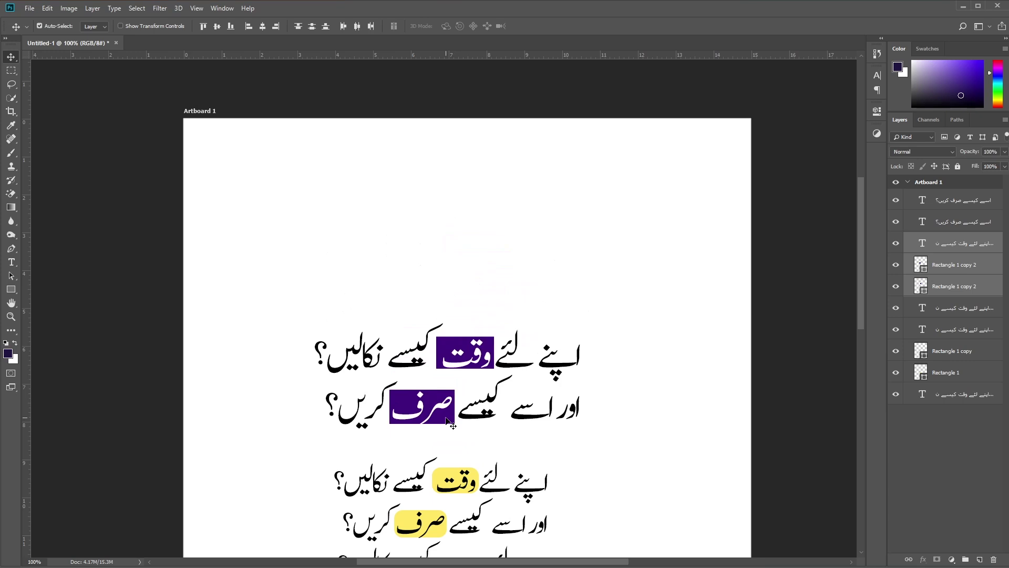
{"action": "scroll", "coordinate": [450, 420], "scroll_direction": "down", "scroll_amount": 2}
{"action": "scroll", "coordinate": [454, 389], "scroll_direction": "down", "scroll_amount": 2}
{"action": "scroll", "coordinate": [460, 354], "scroll_direction": "down", "scroll_amount": 1}
{"action": "scroll", "coordinate": [462, 357], "scroll_direction": "down", "scroll_amount": 2}
{"action": "scroll", "coordinate": [460, 431], "scroll_direction": "down", "scroll_amount": 1}
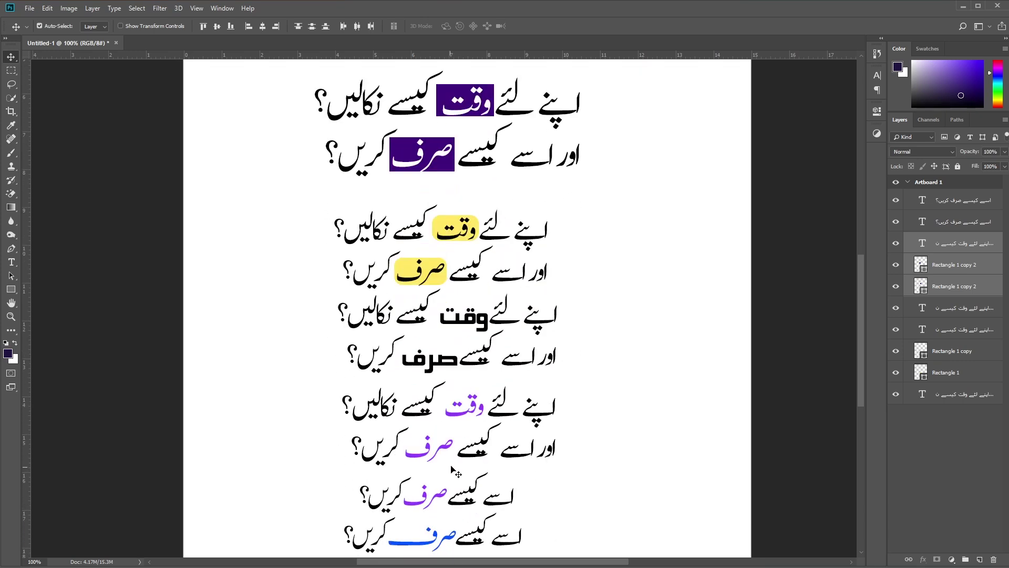
{"action": "scroll", "coordinate": [458, 452], "scroll_direction": "up", "scroll_amount": 1}
{"action": "scroll", "coordinate": [461, 350], "scroll_direction": "up", "scroll_amount": 1}
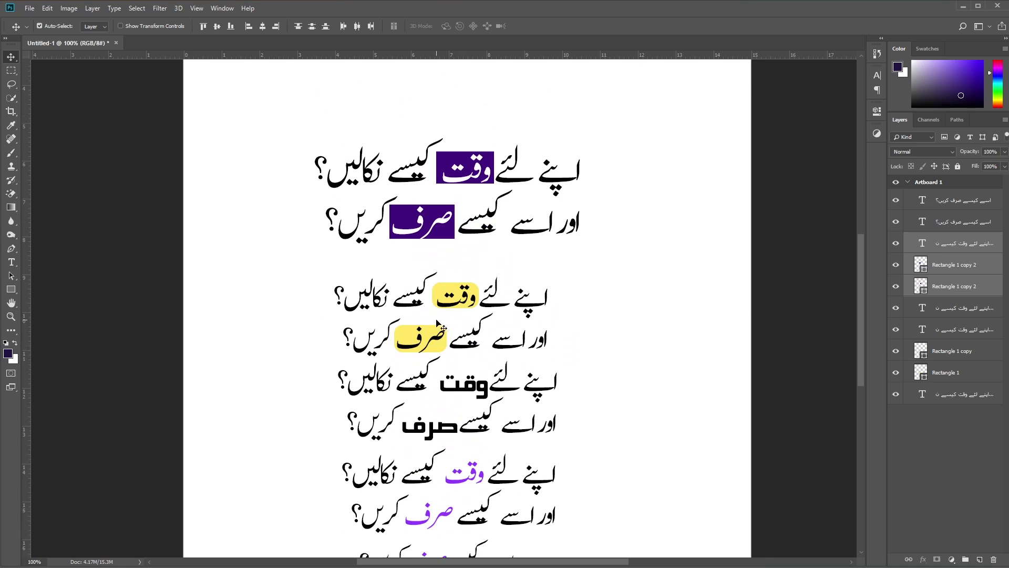
{"action": "scroll", "coordinate": [437, 325], "scroll_direction": "up", "scroll_amount": 1}
Nudge the purple-boxed block slightly lower, just above the yellow-highlighted lines.
{"action": "left_click_drag", "start_coordinate": [275, 147], "coordinate": [379, 240]}
{"action": "left_click_drag", "start_coordinate": [437, 266], "coordinate": [440, 295]}
{"action": "scroll", "coordinate": [495, 307], "scroll_direction": "up", "scroll_amount": 3}
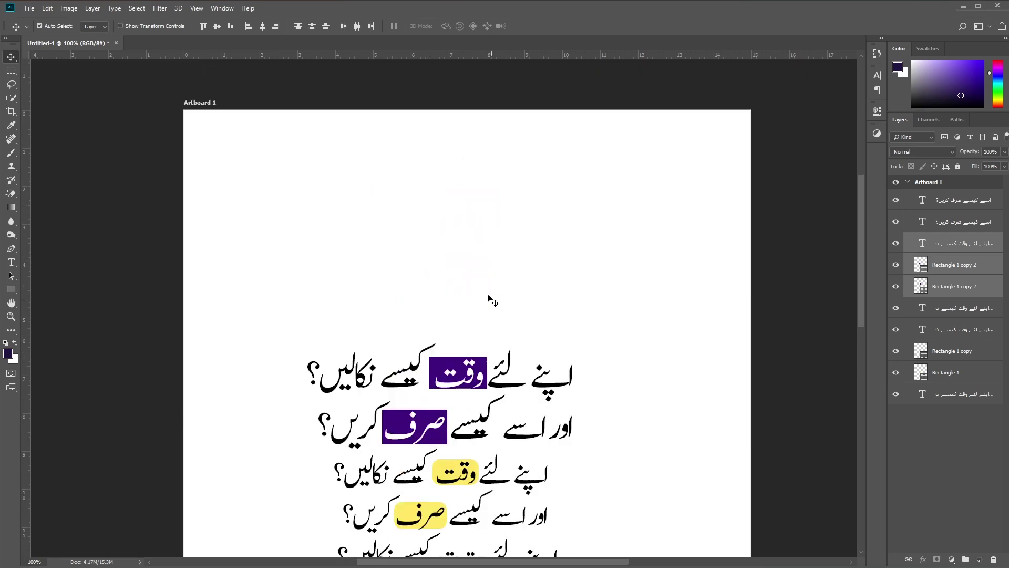
{"action": "scroll", "coordinate": [495, 307], "scroll_direction": "up", "scroll_amount": 1}
{"action": "left_click", "coordinate": [11, 289]}
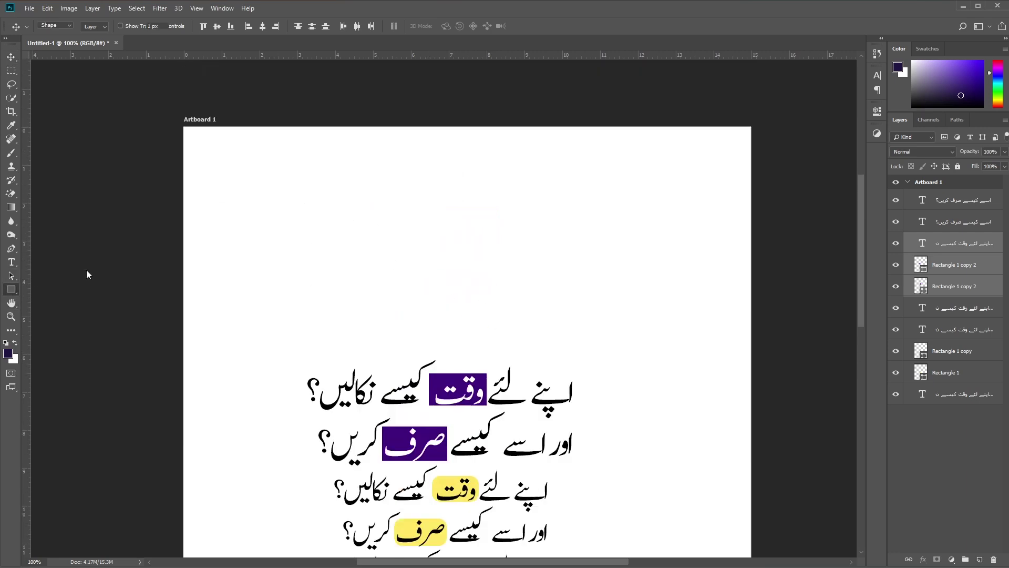
Place a plain copy of the Urdu text at the top of the artboard.
{"action": "left_click", "coordinate": [11, 57]}
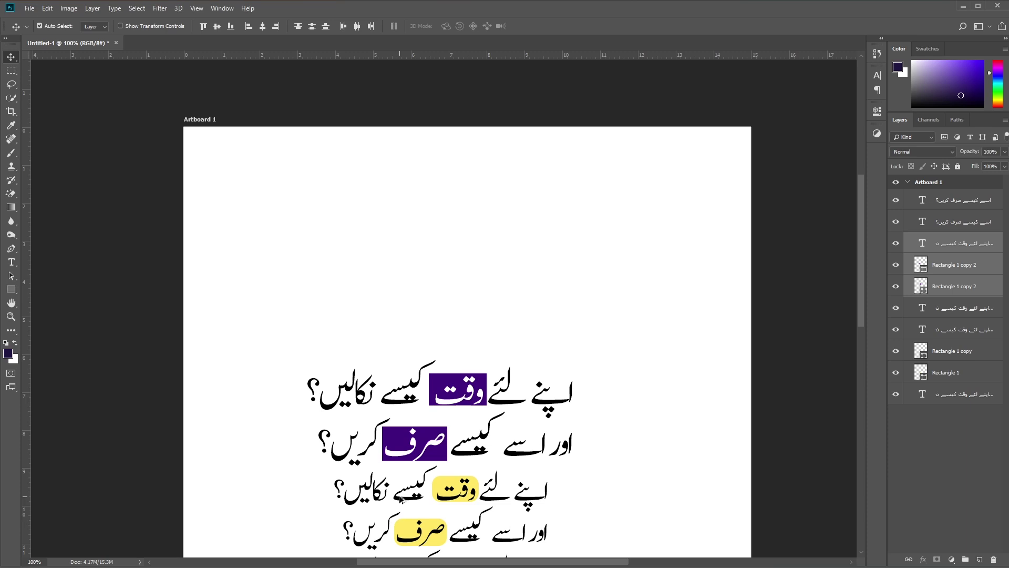
{"action": "left_click_drag", "start_coordinate": [400, 500], "coordinate": [379, 306]}
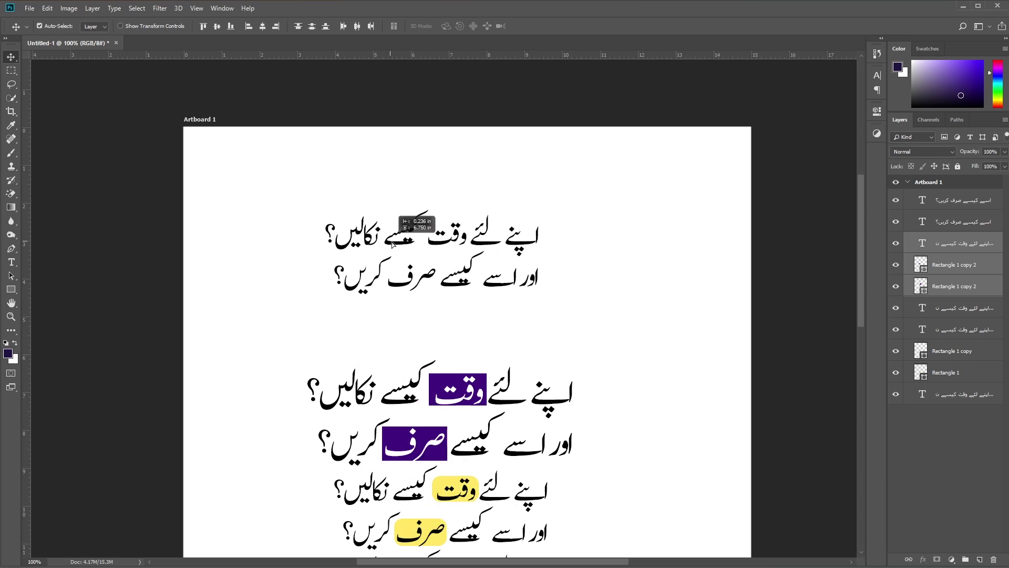
{"action": "left_click_drag", "start_coordinate": [417, 295], "coordinate": [422, 295]}
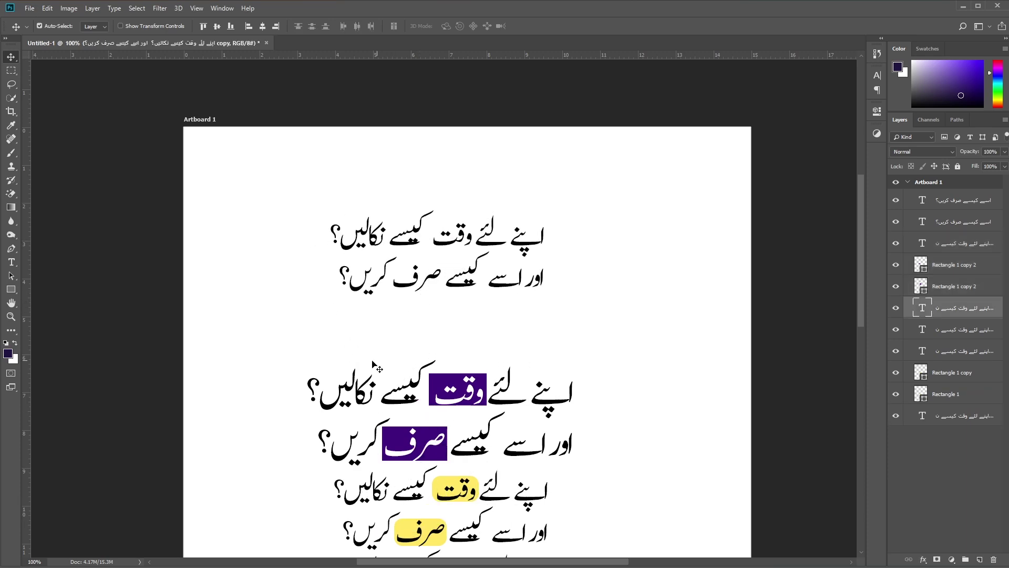
{"action": "double_click", "coordinate": [924, 305]}
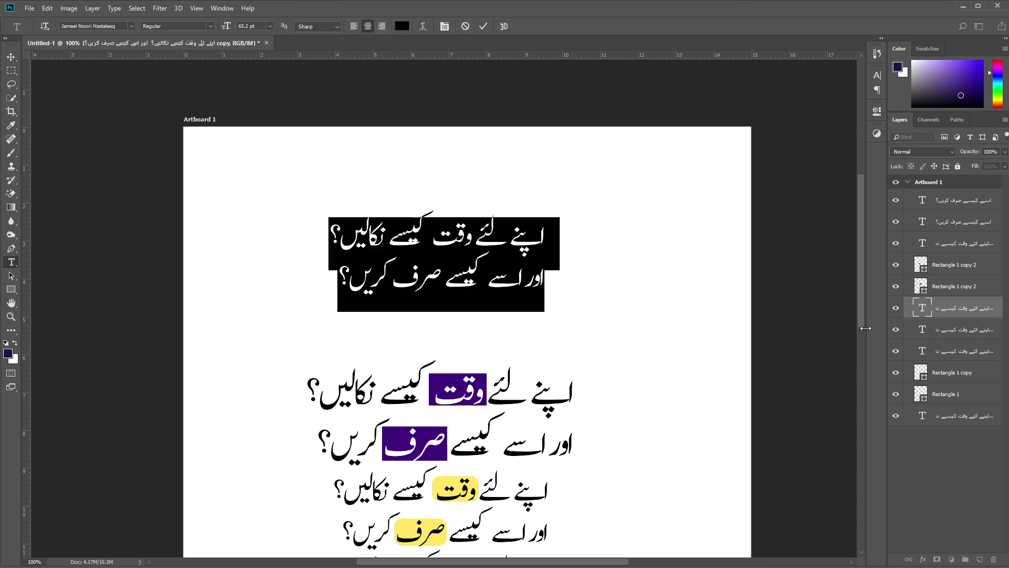
{"action": "key", "text": "ctrl+Return"}
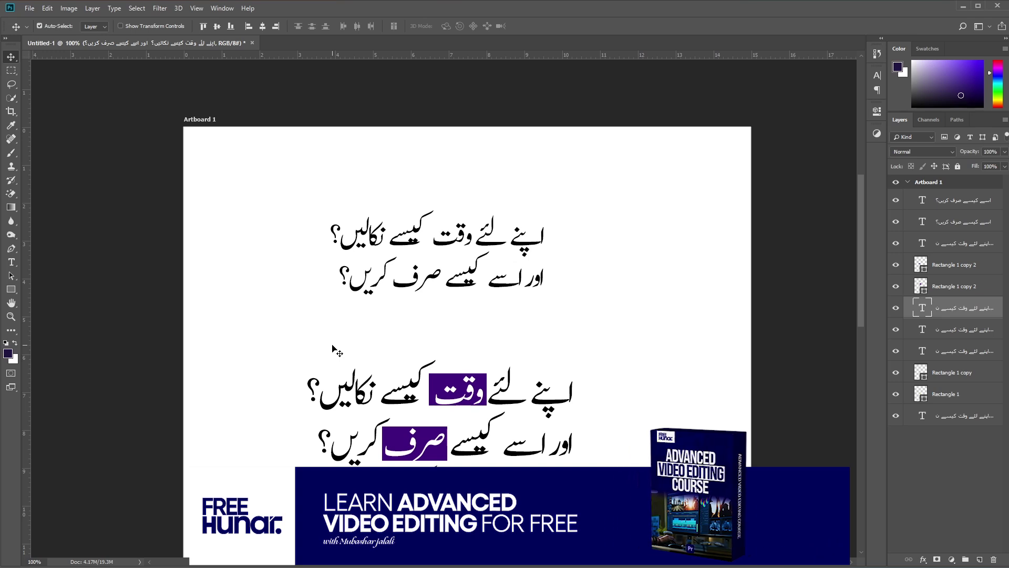
Move the plain black copy slightly lower and select its word وقت.
{"action": "scroll", "coordinate": [499, 292], "scroll_direction": "up", "scroll_amount": 1}
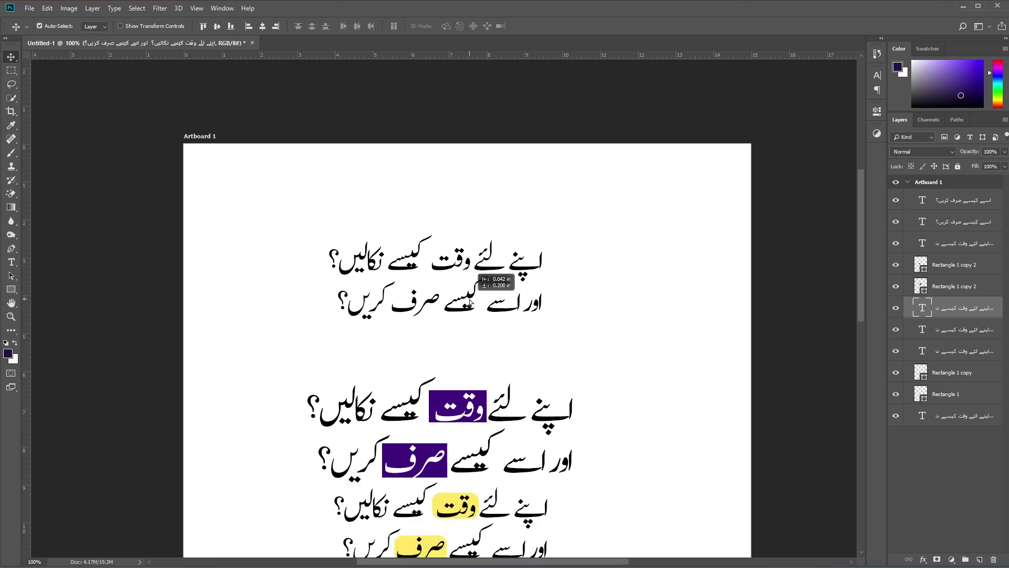
{"action": "left_click_drag", "start_coordinate": [476, 297], "coordinate": [473, 315]}
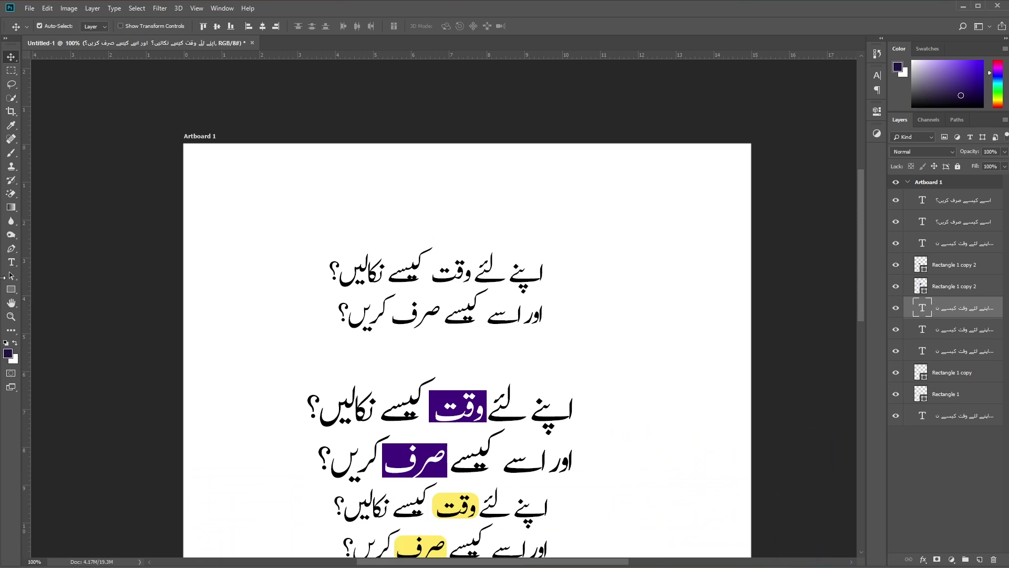
{"action": "left_click", "coordinate": [11, 262]}
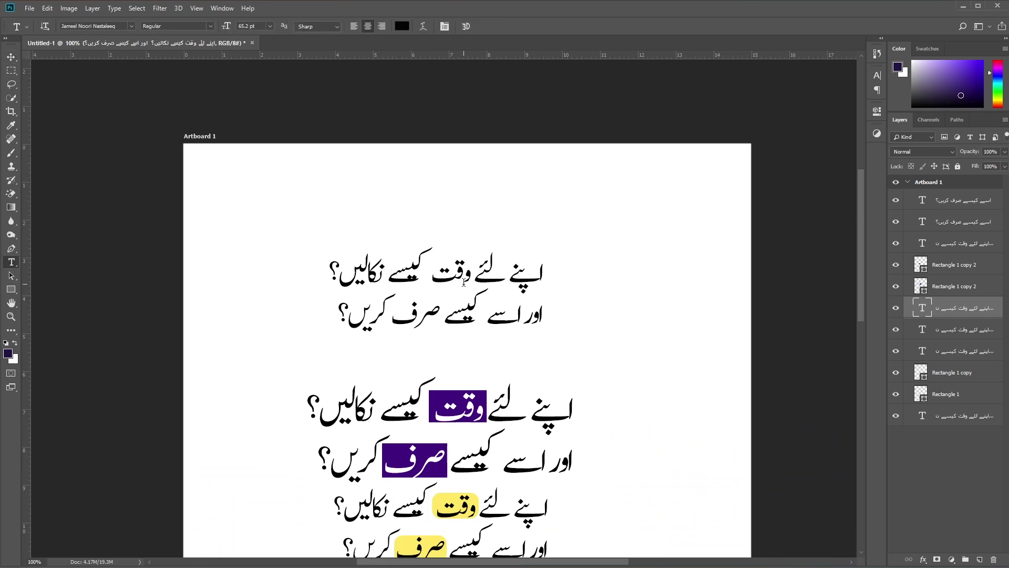
{"action": "left_click_drag", "start_coordinate": [430, 273], "coordinate": [473, 273]}
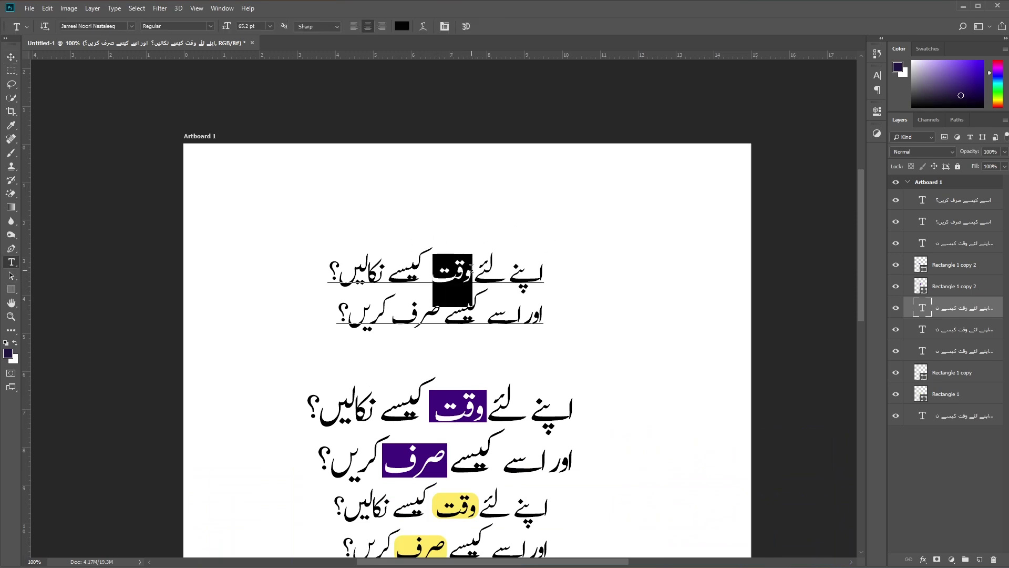
Underline the words وقت and صرف in the plain heading.
{"action": "left_click", "coordinate": [876, 74]}
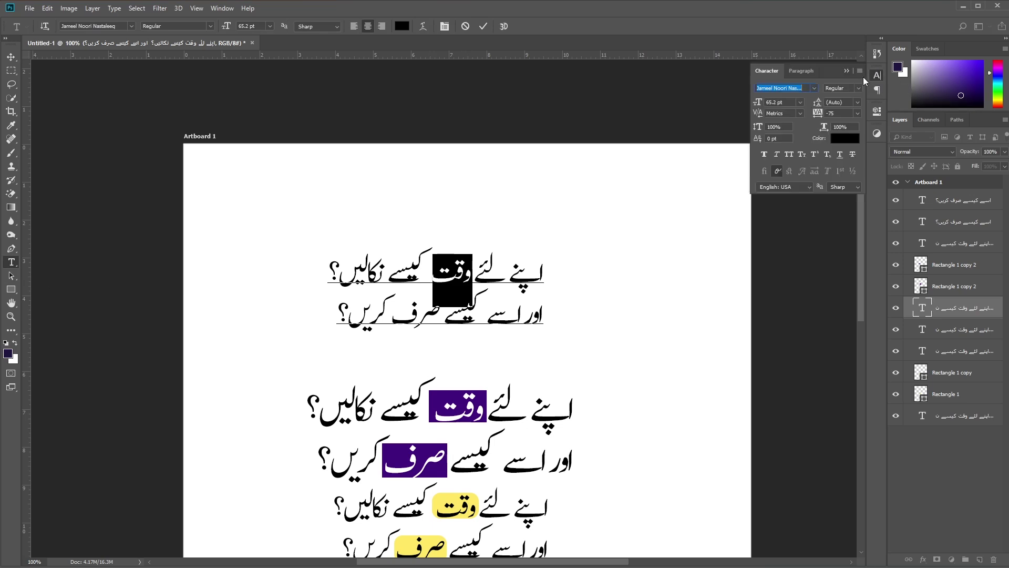
{"action": "left_click", "coordinate": [840, 155]}
{"action": "left_click", "coordinate": [441, 313]}
{"action": "left_click_drag", "start_coordinate": [442, 314], "coordinate": [390, 316]}
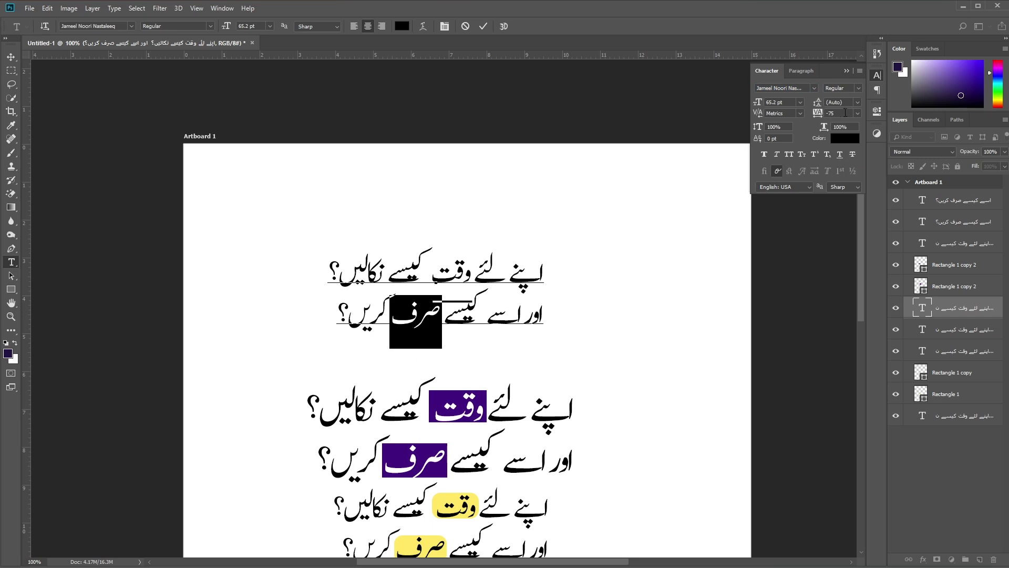
{"action": "left_click", "coordinate": [840, 153]}
Increase the line spacing between the heading's two lines and commit the edit.
{"action": "mouse_move", "coordinate": [818, 101]}
{"action": "left_mouse_down"}
{"action": "mouse_move", "coordinate": [826, 101]}
{"action": "mouse_move", "coordinate": [813, 103]}
{"action": "left_mouse_up"}
{"action": "left_click_drag", "start_coordinate": [813, 103], "coordinate": [828, 103]}
{"action": "key", "text": "ctrl+h"}
{"action": "key", "text": "ctrl+Return"}
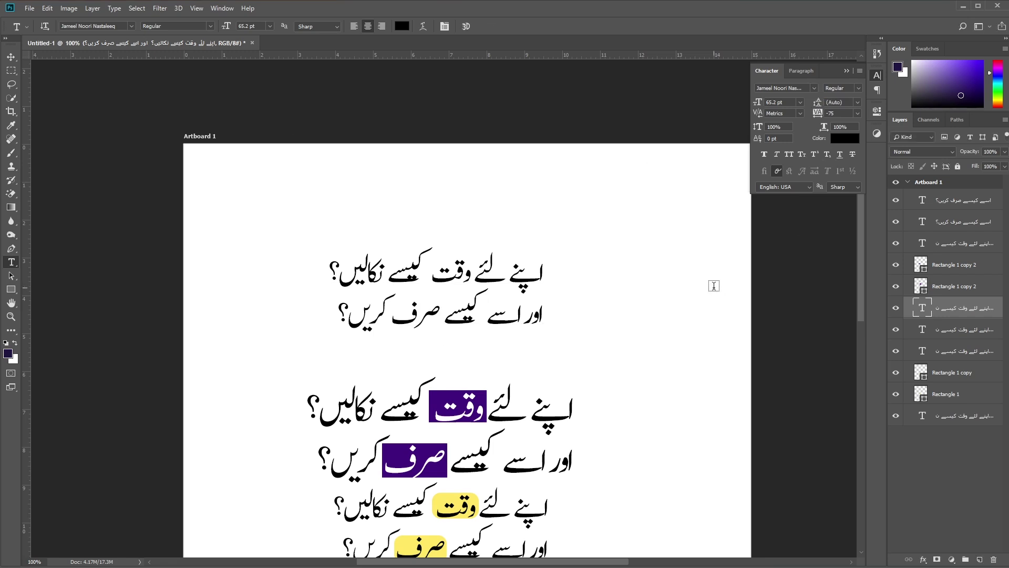
{"action": "key", "text": "ctrl+shift+u"}
Remove the underlines from صرف and وقت, leaving plain black text.
{"action": "left_click", "coordinate": [839, 155]}
{"action": "left_click_drag", "start_coordinate": [432, 318], "coordinate": [393, 323]}
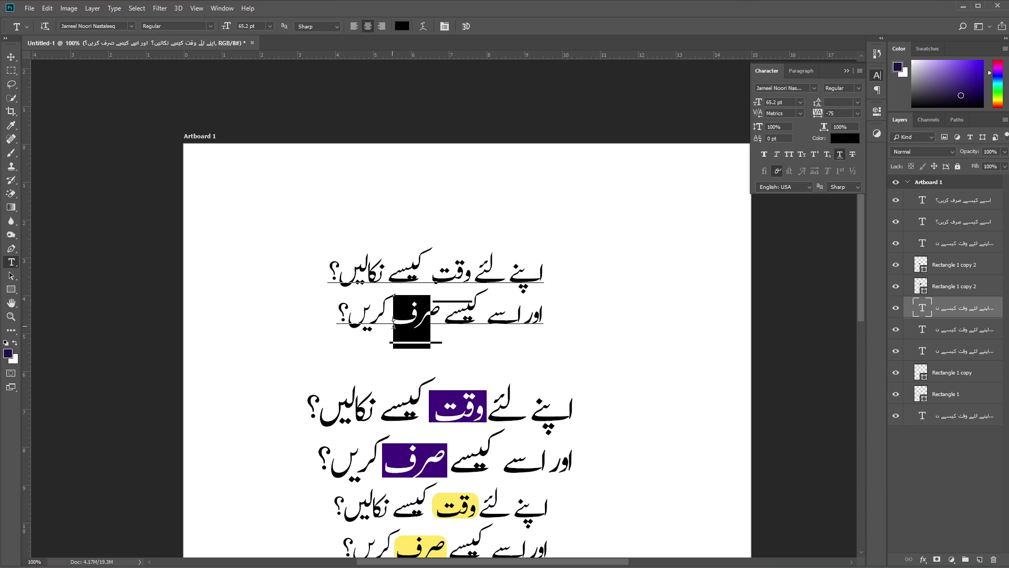
{"action": "left_click", "coordinate": [840, 154]}
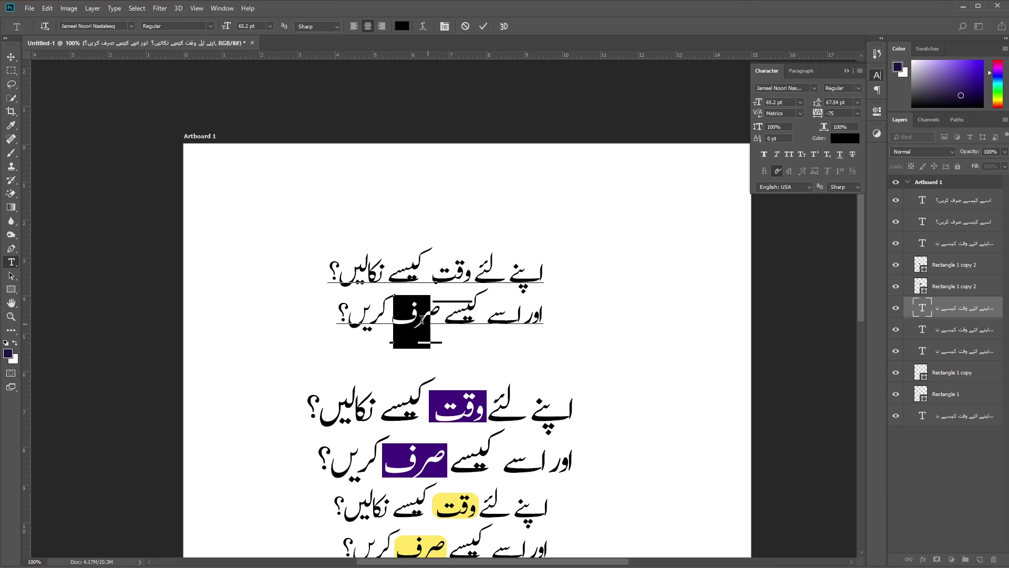
{"action": "left_click_drag", "start_coordinate": [389, 318], "coordinate": [447, 318]}
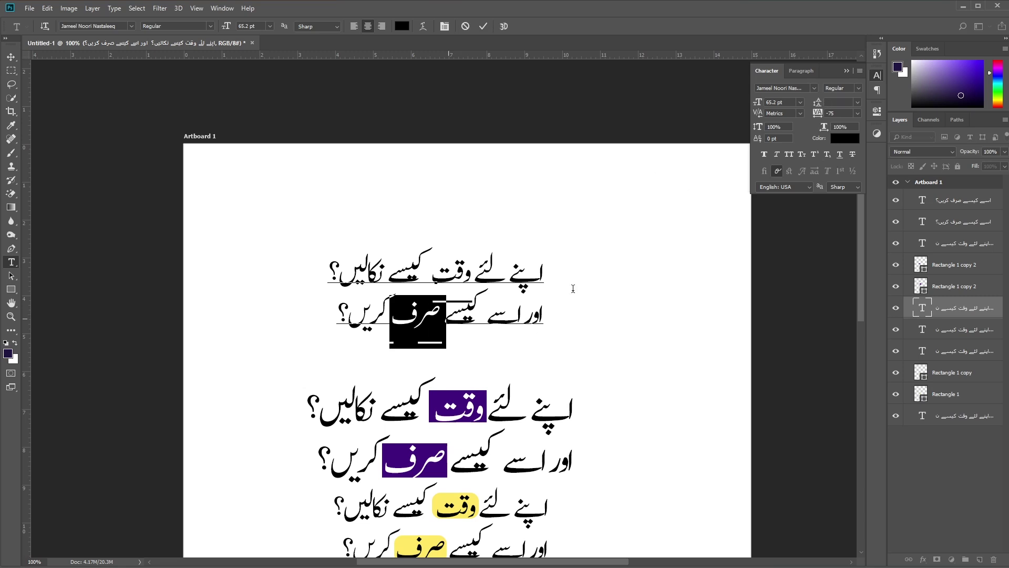
{"action": "left_click_drag", "start_coordinate": [430, 279], "coordinate": [477, 278]}
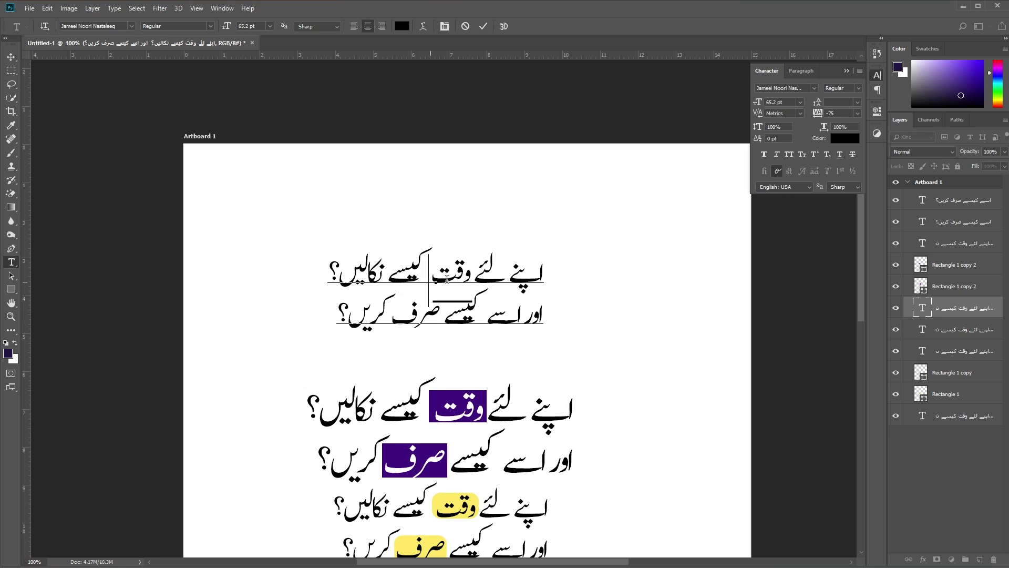
{"action": "left_click", "coordinate": [839, 154]}
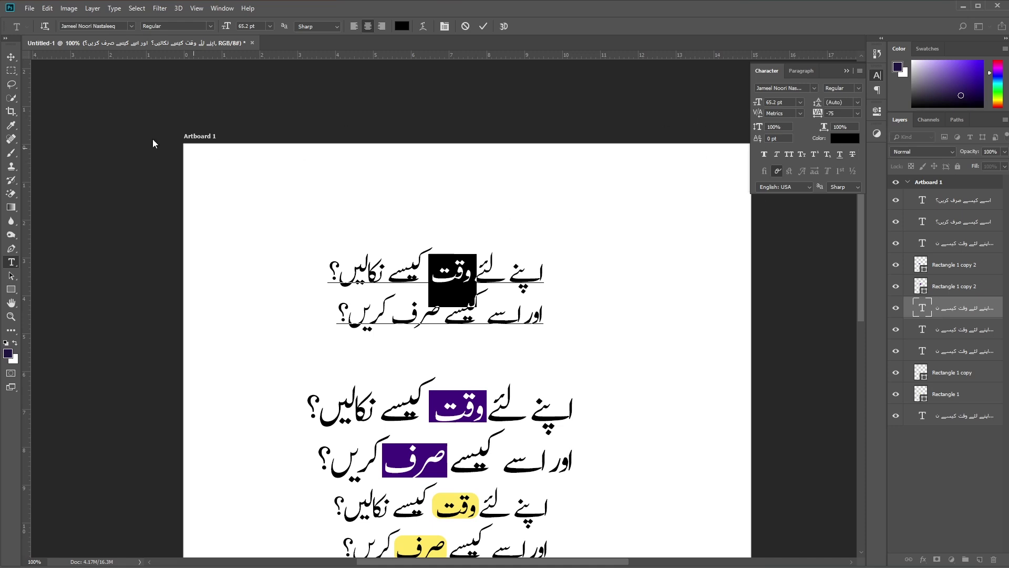
{"action": "left_click", "coordinate": [11, 56]}
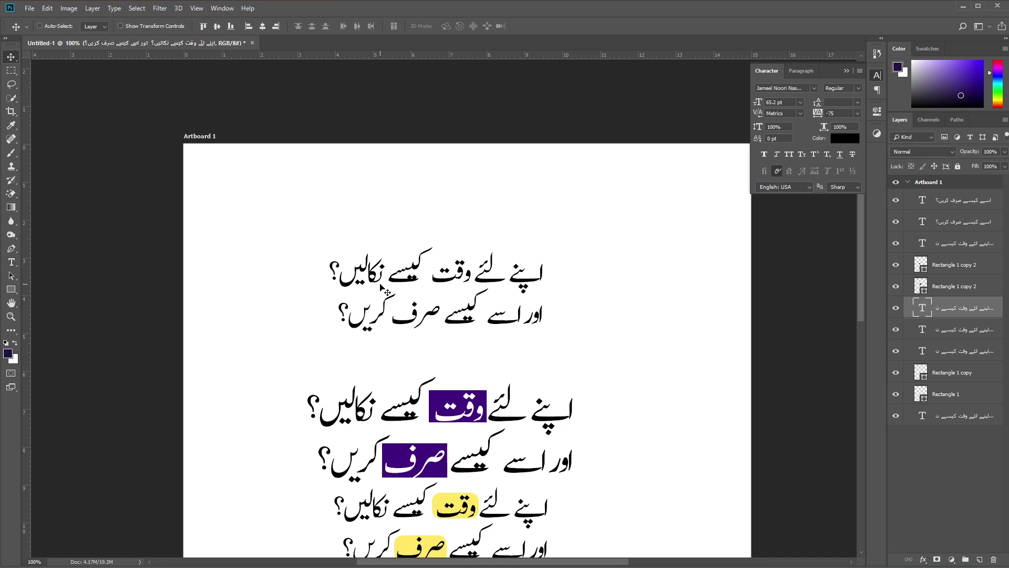
{"action": "key", "text": "ctrl+plus"}
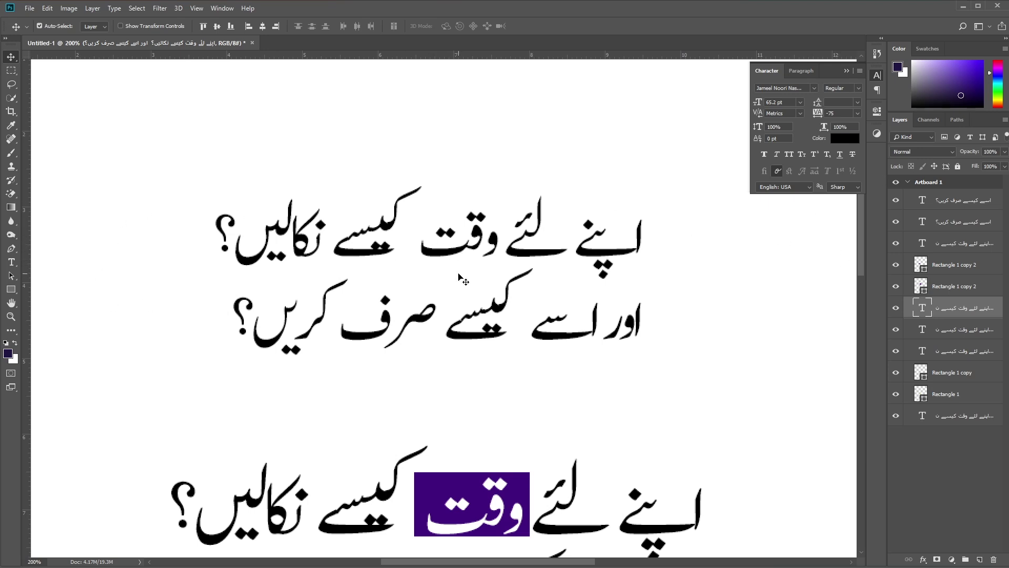
Draw a 5 px line beneath وقت with the Line Tool, then undo it.
{"action": "left_click", "coordinate": [11, 288]}
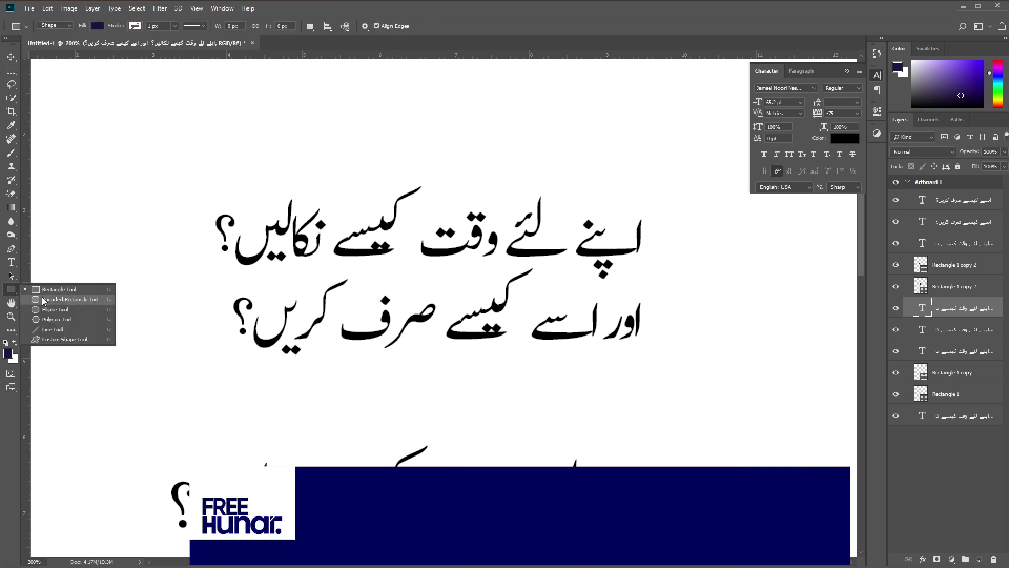
{"action": "left_click", "coordinate": [71, 328]}
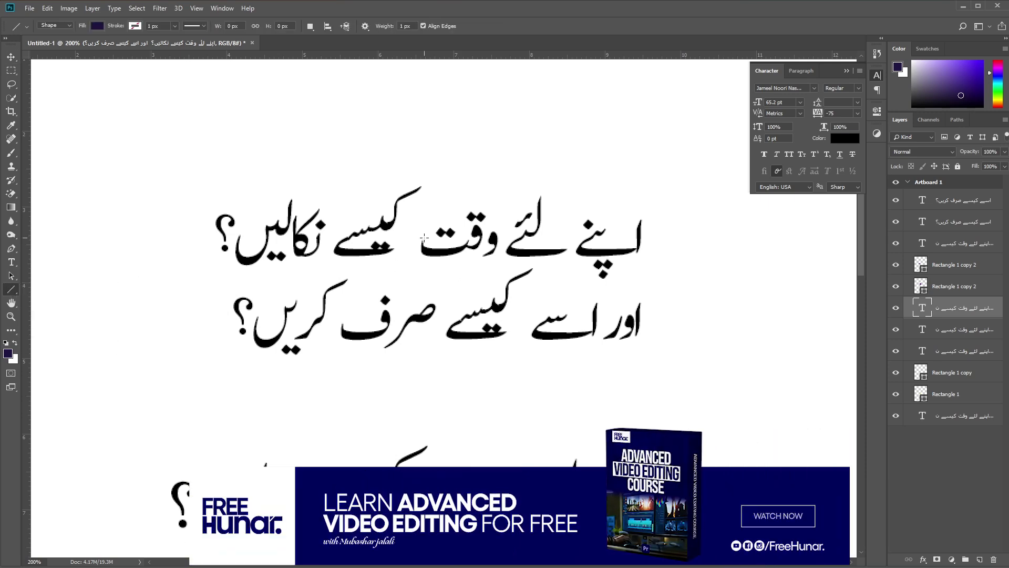
{"action": "double_click", "coordinate": [415, 25]}
{"action": "type", "text": "5"}
{"action": "key", "text": "Return"}
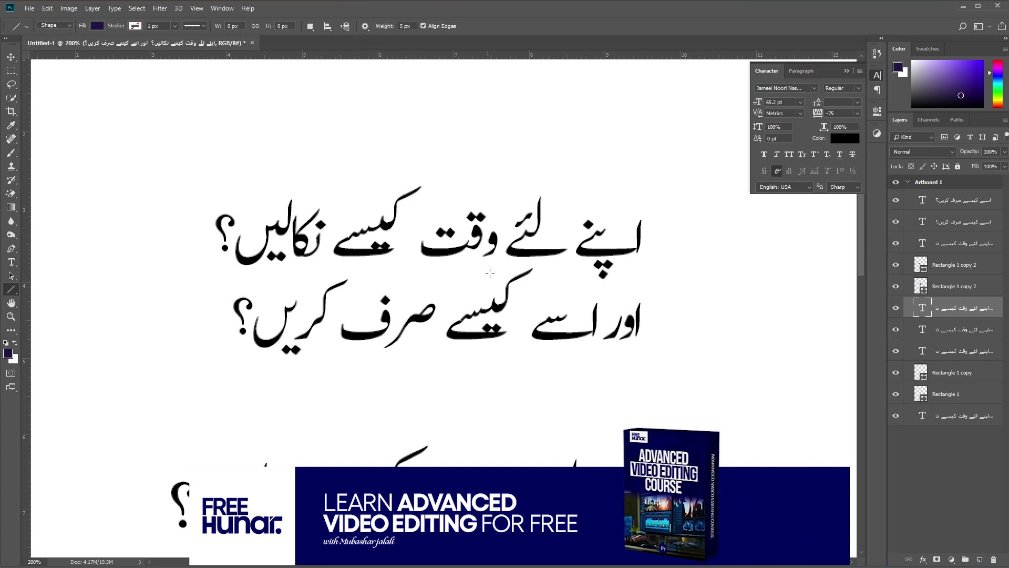
{"action": "left_click_drag", "start_coordinate": [496, 263], "coordinate": [413, 263]}
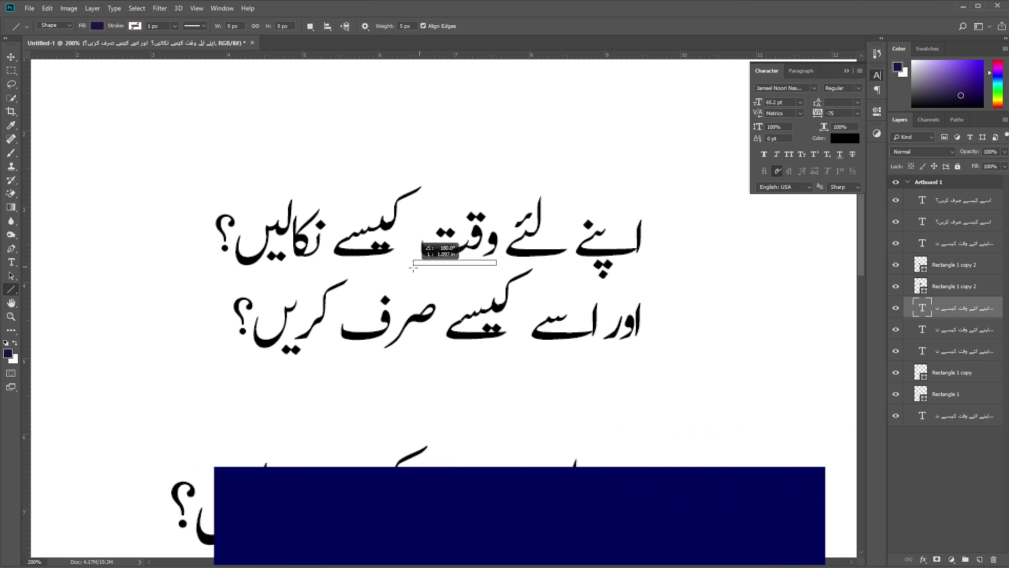
{"action": "key", "text": "ctrl+z"}
Redraw the underline beneath وقت at 2 px weight.
{"action": "double_click", "coordinate": [405, 26]}
{"action": "type", "text": "2"}
{"action": "key", "text": "Return"}
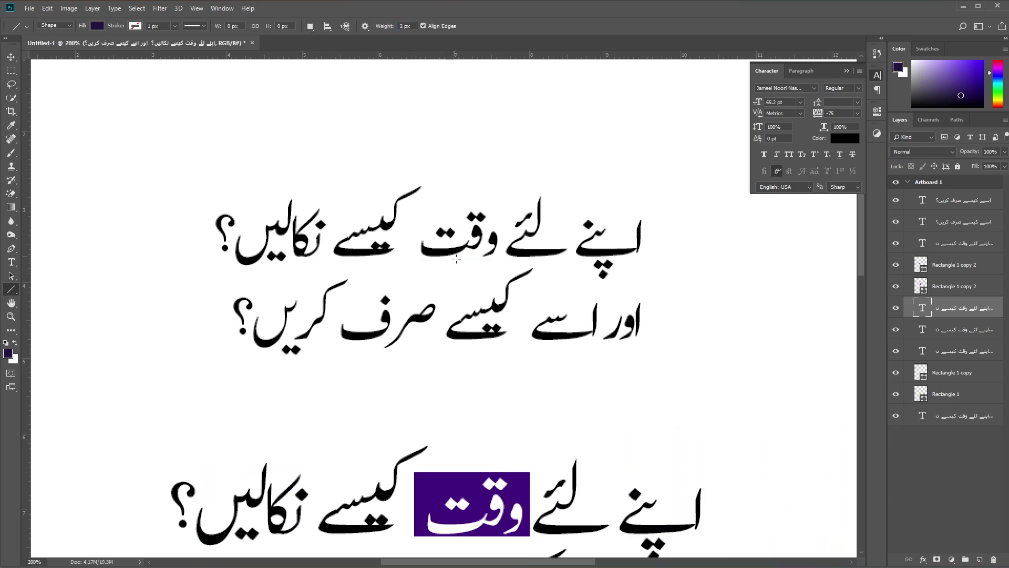
{"action": "left_click_drag", "start_coordinate": [492, 266], "coordinate": [423, 266]}
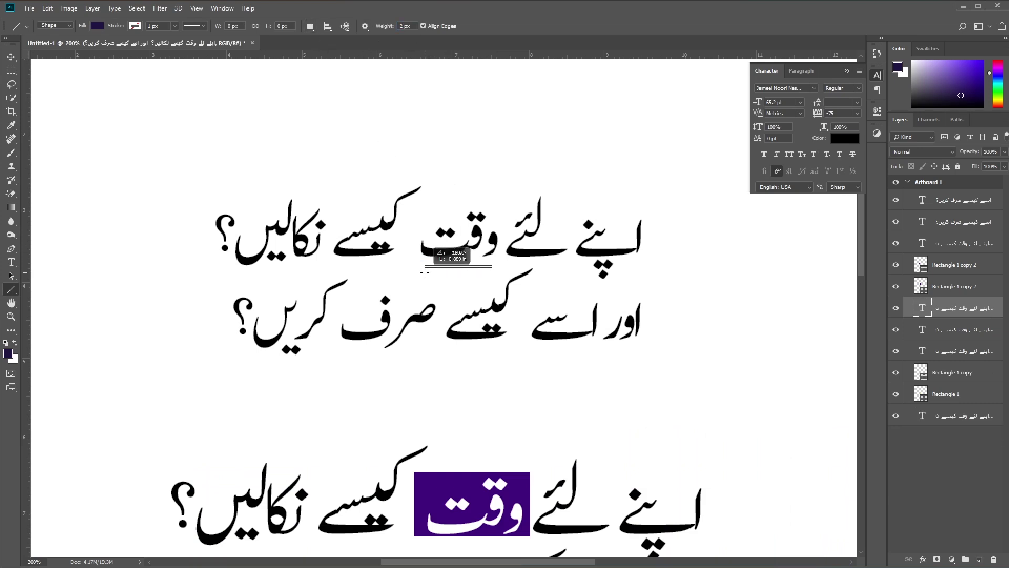
Set the colour to white ffffff by sampling it from the artboard.
{"action": "left_click", "coordinate": [11, 56]}
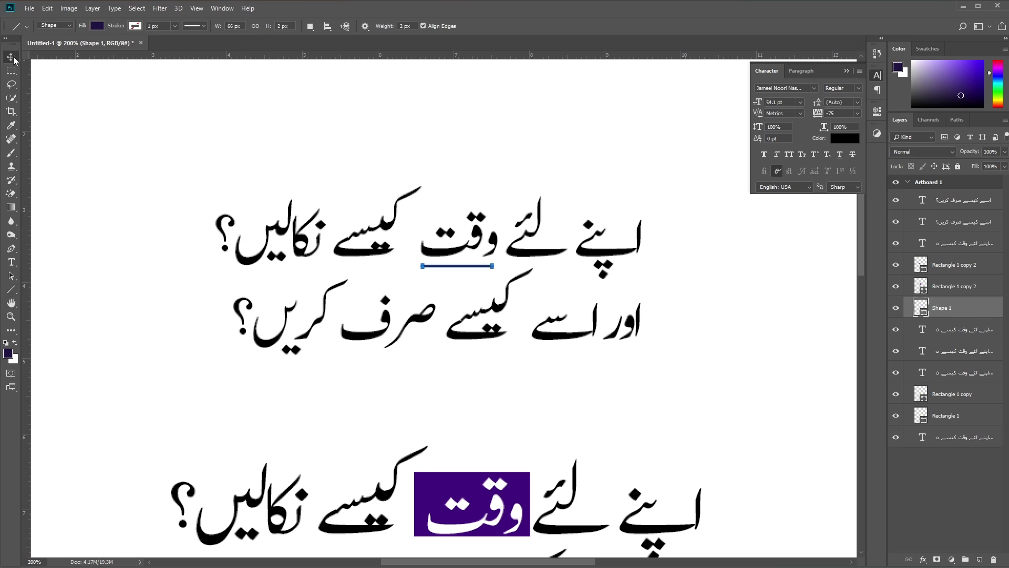
{"action": "left_click", "coordinate": [845, 137]}
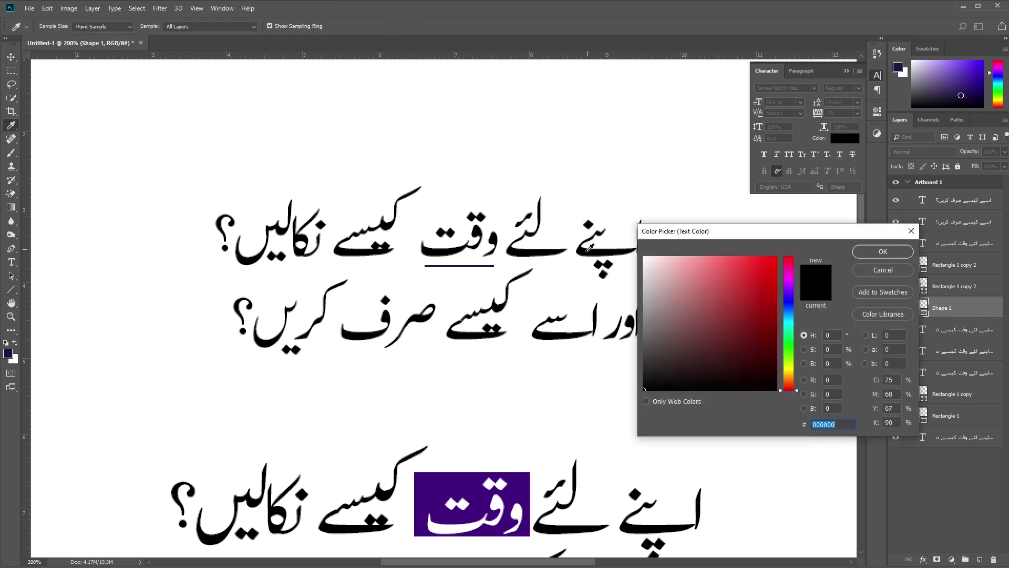
{"action": "left_click", "coordinate": [451, 243]}
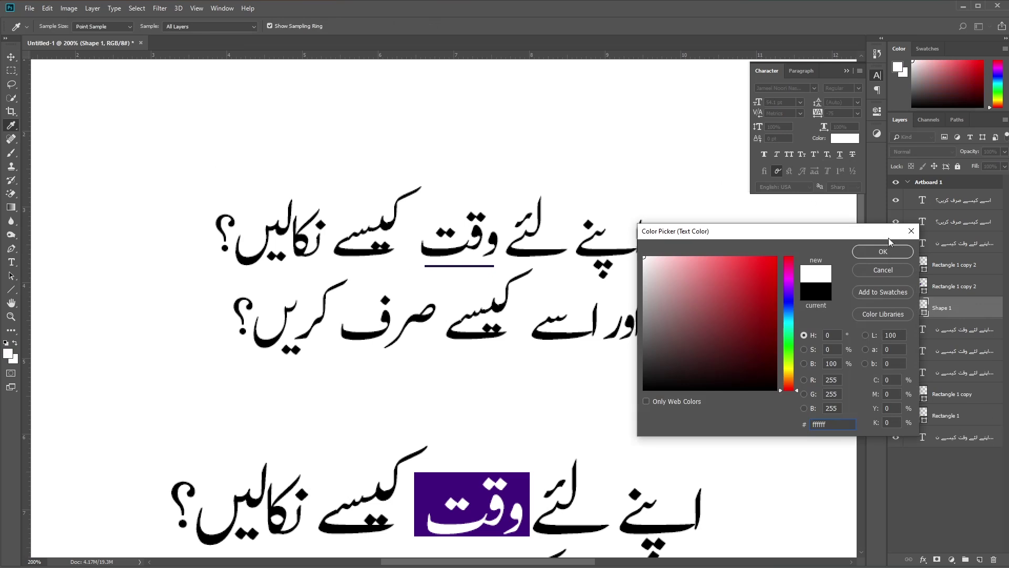
{"action": "left_click", "coordinate": [883, 251]}
Copy the underline beneath صرف, stretch it to span the word, and nudge it up.
{"action": "left_click_drag", "start_coordinate": [451, 270], "coordinate": [370, 364]}
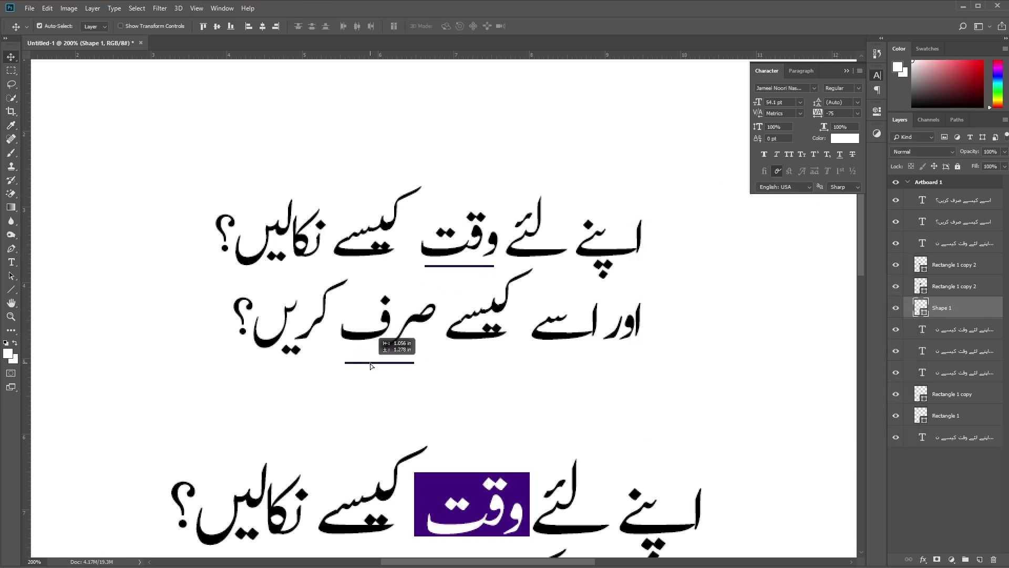
{"action": "key", "text": "ctrl+t"}
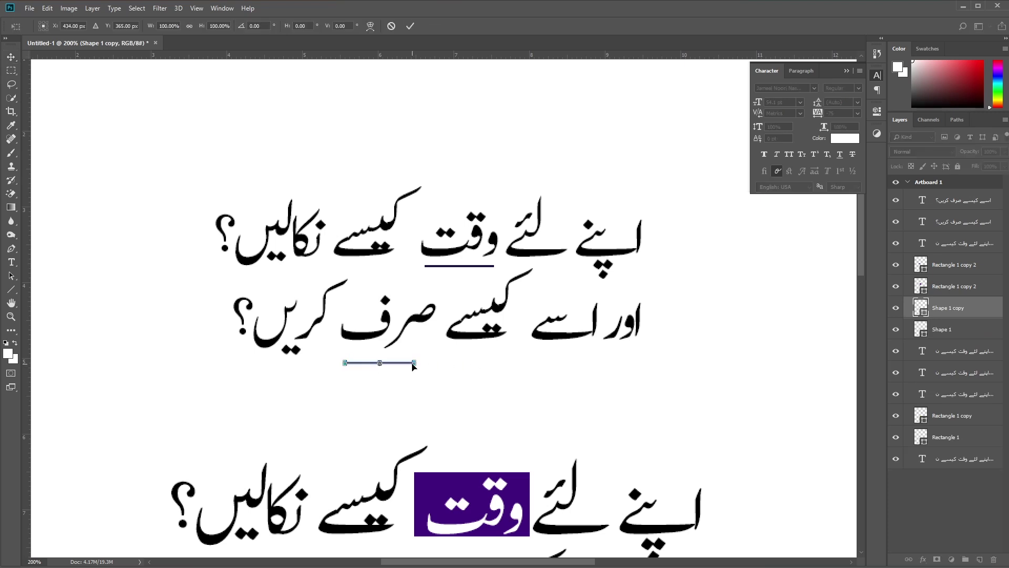
{"action": "left_click_drag", "start_coordinate": [415, 362], "coordinate": [436, 362]}
{"action": "key", "text": "Return"}
{"action": "key", "text": "Return"}
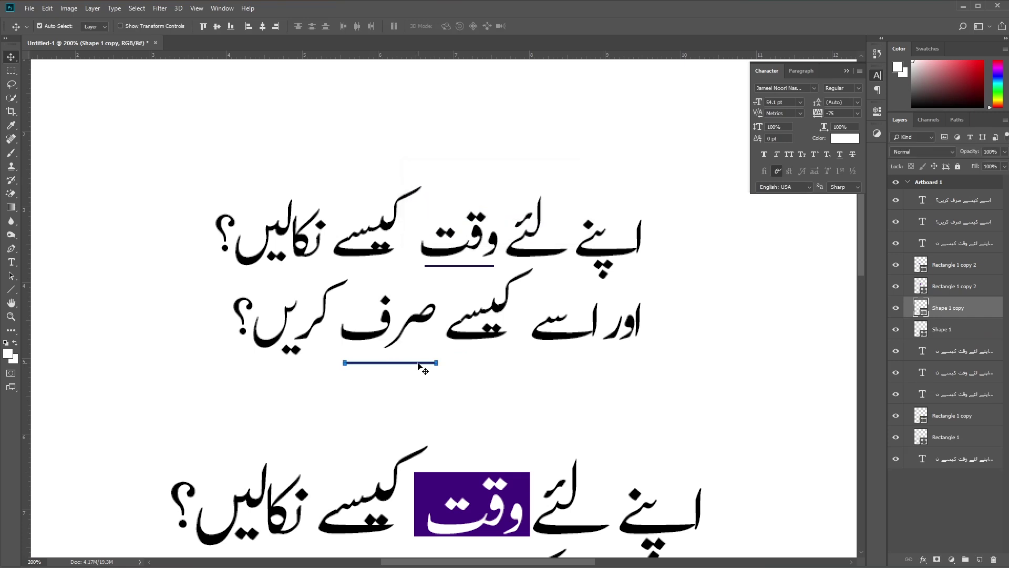
{"action": "key", "text": "Up"}
{"action": "key", "text": "Up"}
{"action": "key", "text": "Up"}
{"action": "key", "text": "Up"}
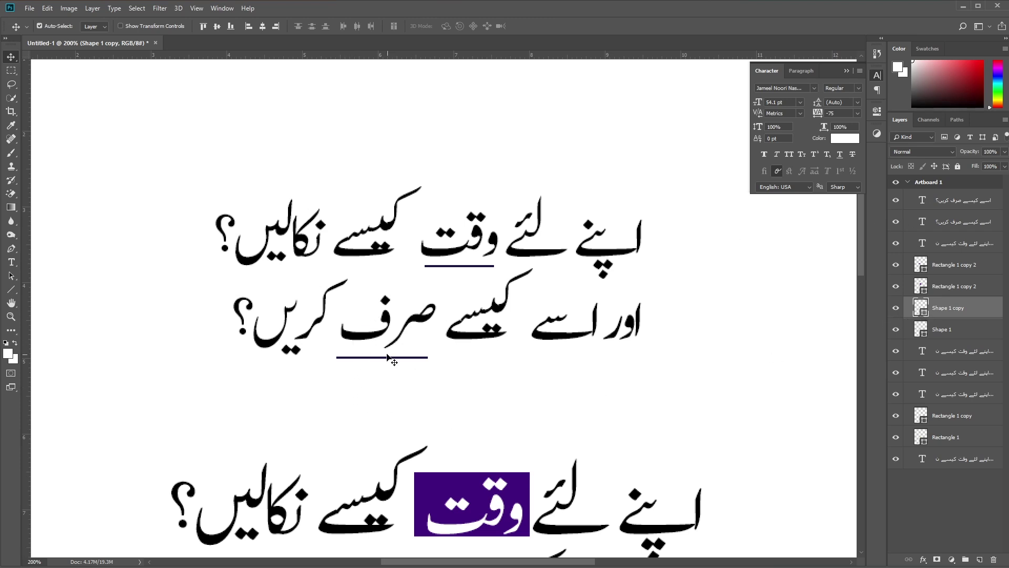
Recolour the underline beneath صرف from purple to bright red.
{"action": "double_click", "coordinate": [918, 314]}
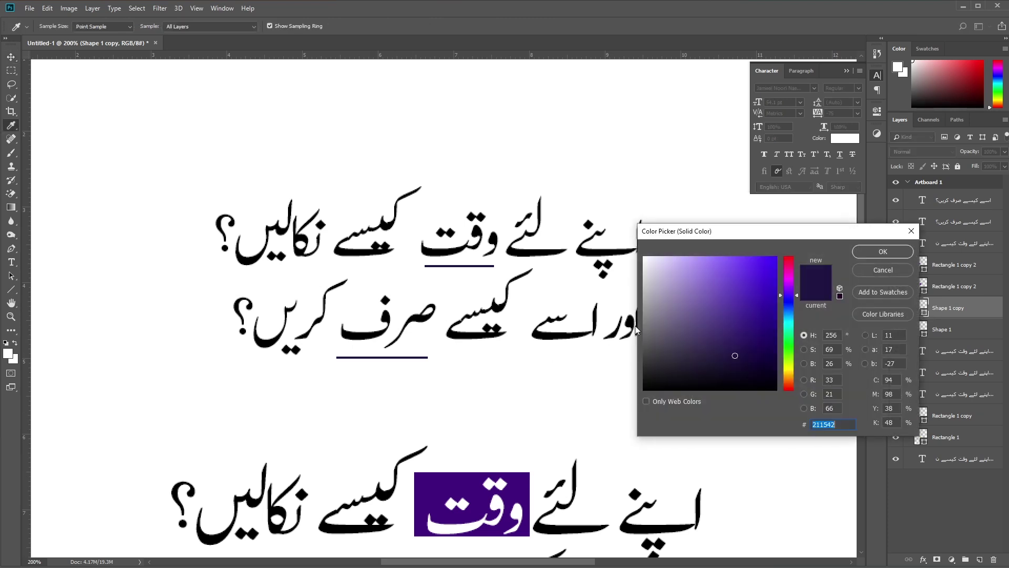
{"action": "left_click", "coordinate": [451, 507]}
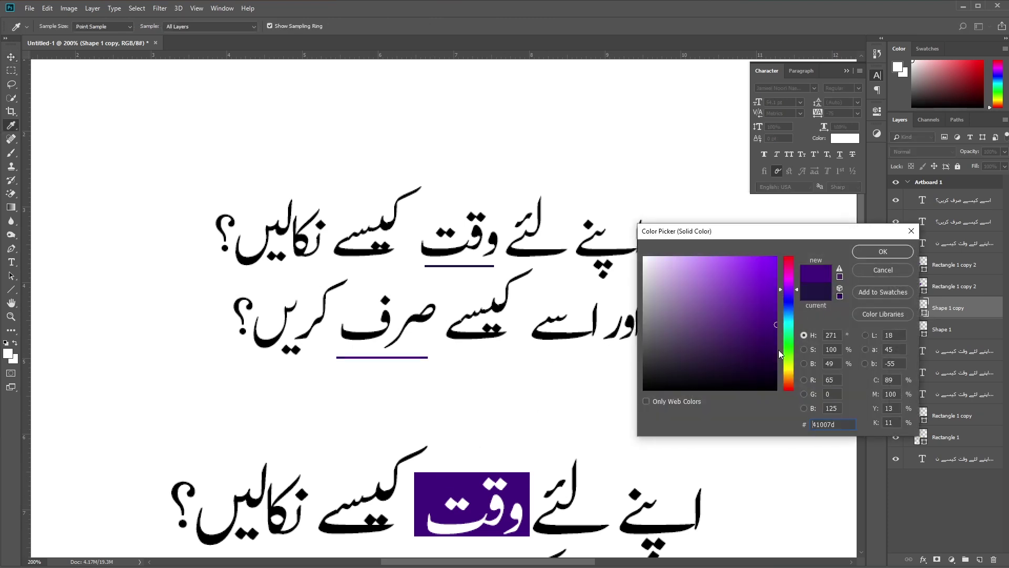
{"action": "left_click", "coordinate": [793, 368]}
{"action": "left_click_drag", "start_coordinate": [715, 309], "coordinate": [729, 248]}
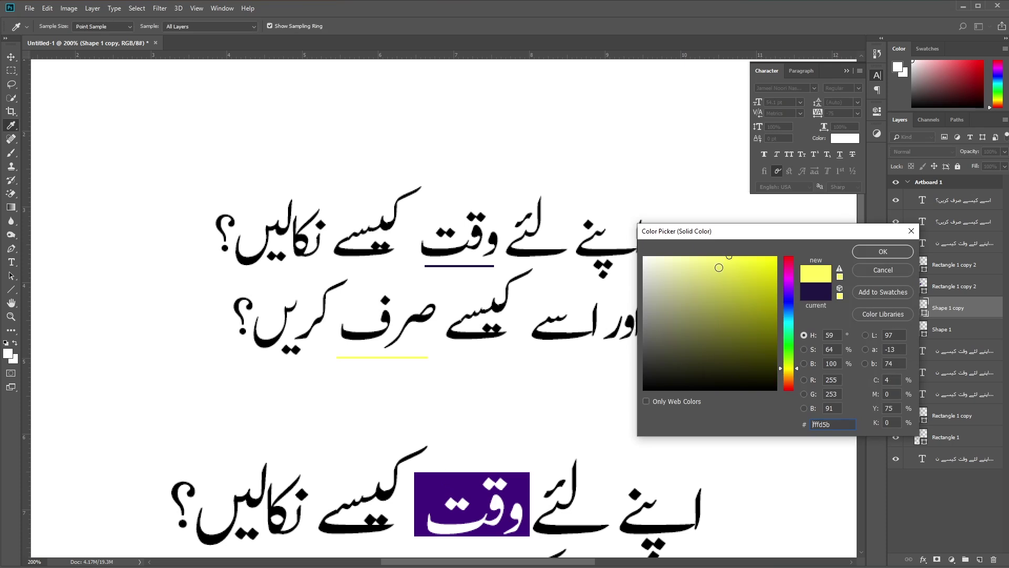
{"action": "left_click", "coordinate": [720, 265]}
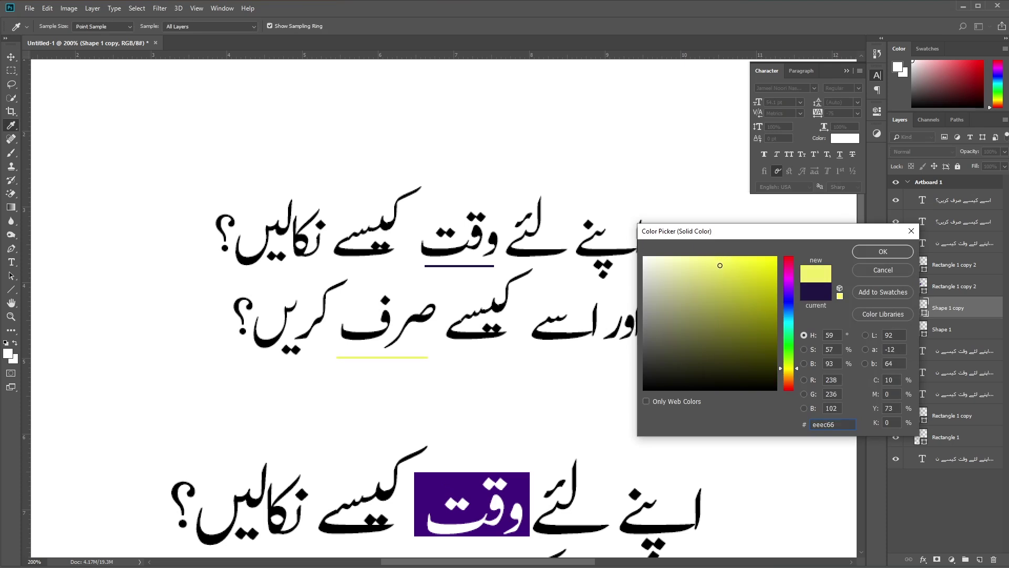
{"action": "left_click_drag", "start_coordinate": [720, 266], "coordinate": [689, 318]}
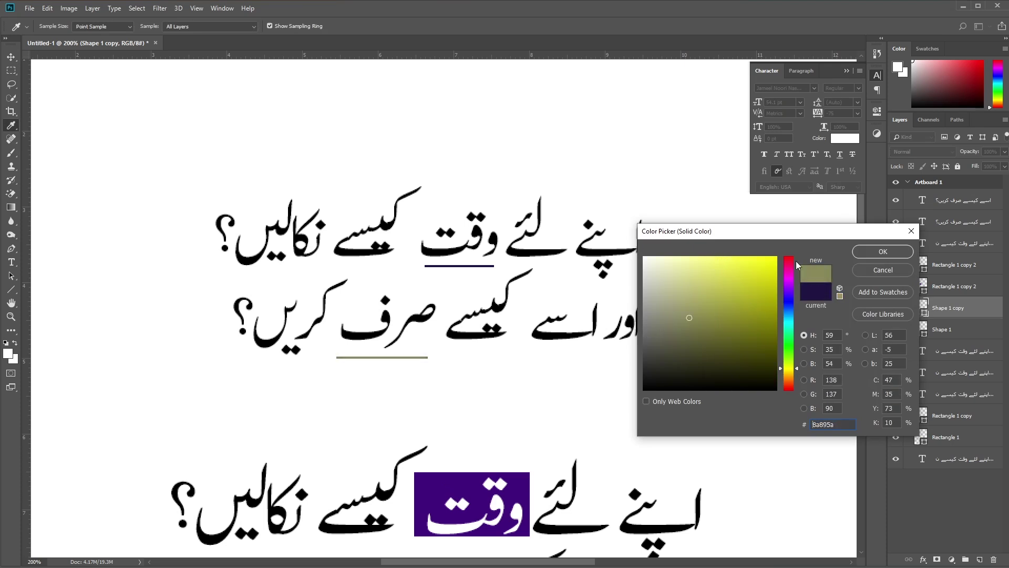
{"action": "left_click_drag", "start_coordinate": [797, 262], "coordinate": [791, 257]}
{"action": "left_click_drag", "start_coordinate": [726, 266], "coordinate": [777, 257]}
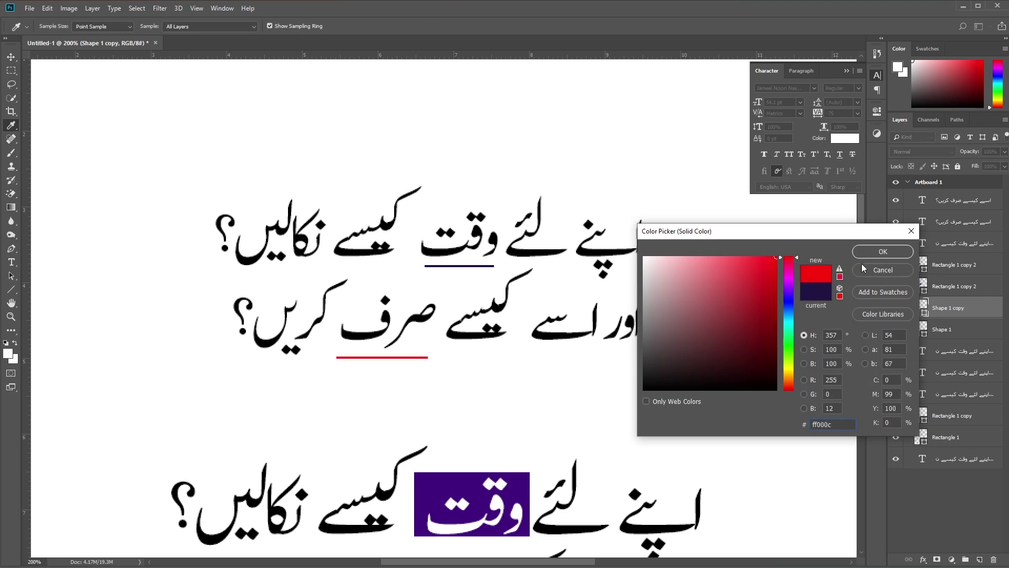
{"action": "left_click", "coordinate": [883, 253]}
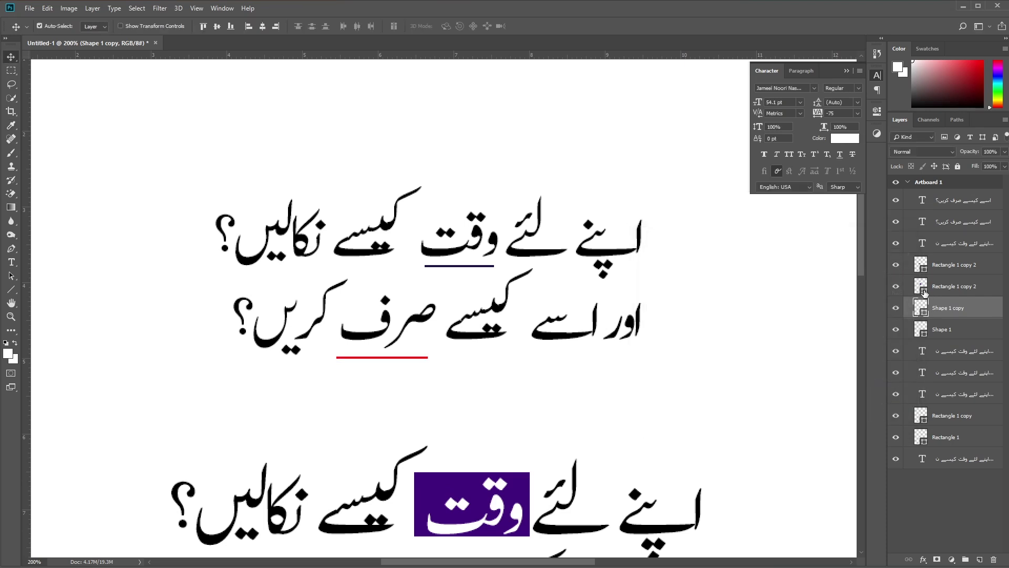
Give the وقت underline the same red, sampled from the صرف underline.
{"action": "double_click", "coordinate": [923, 331]}
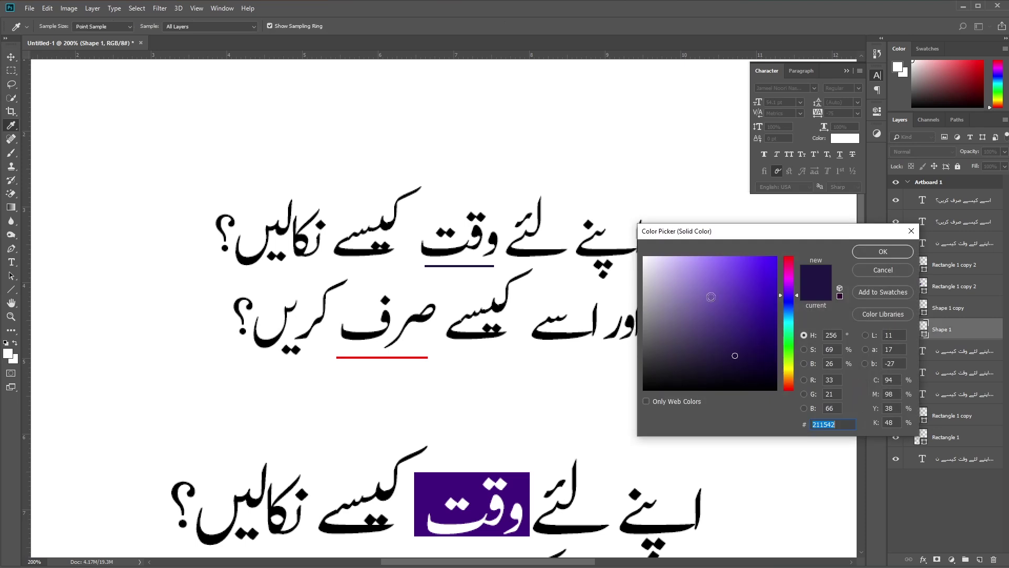
{"action": "left_click", "coordinate": [875, 270]}
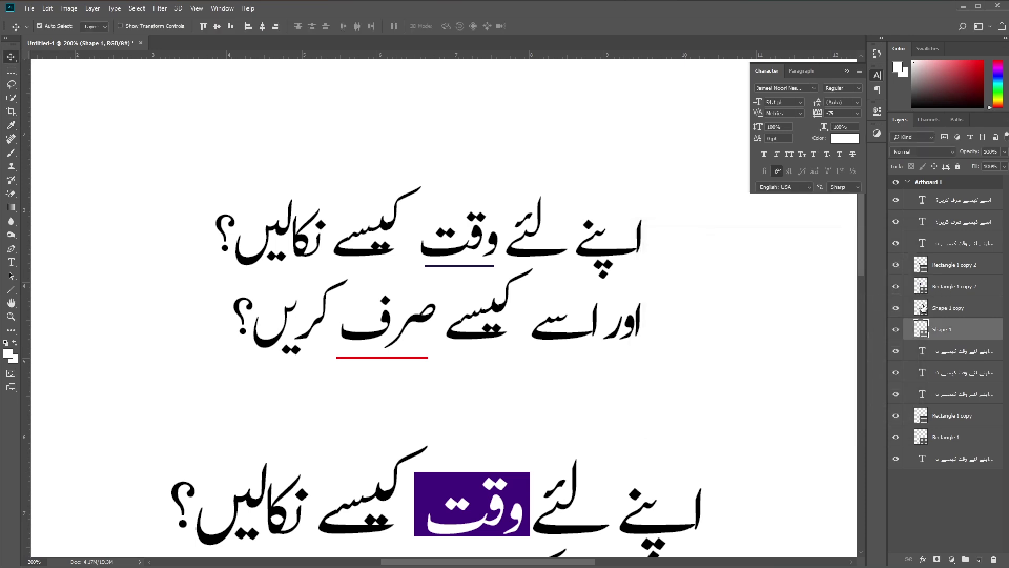
{"action": "left_click", "coordinate": [924, 307]}
{"action": "left_click", "coordinate": [896, 308]}
{"action": "left_click", "coordinate": [895, 287]}
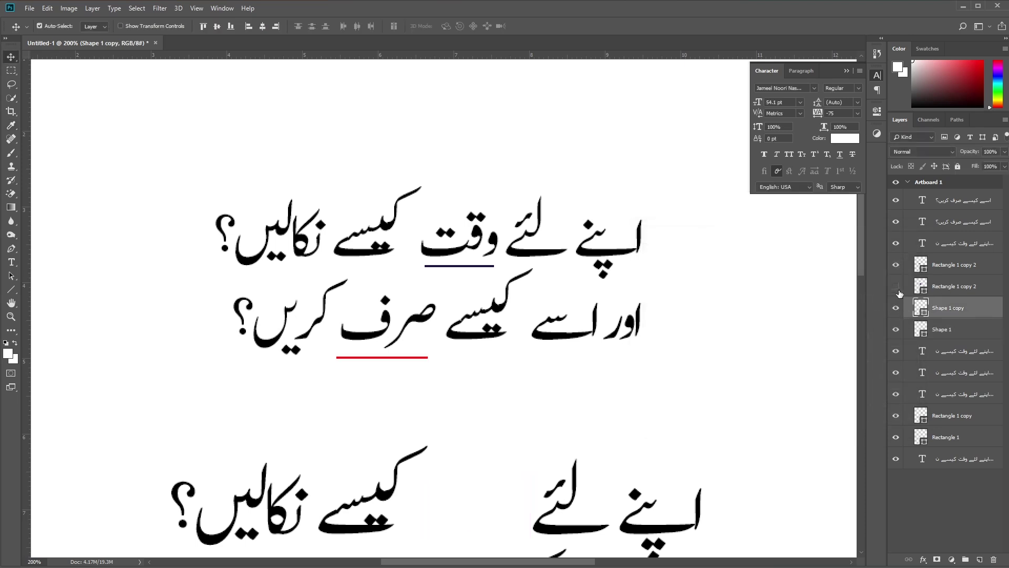
{"action": "left_click", "coordinate": [450, 266]}
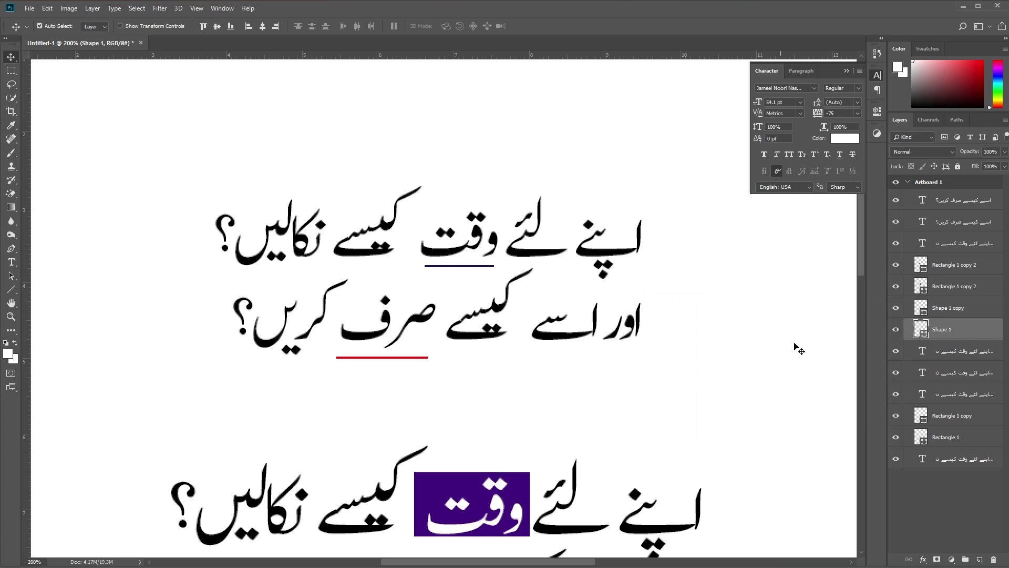
{"action": "double_click", "coordinate": [921, 329]}
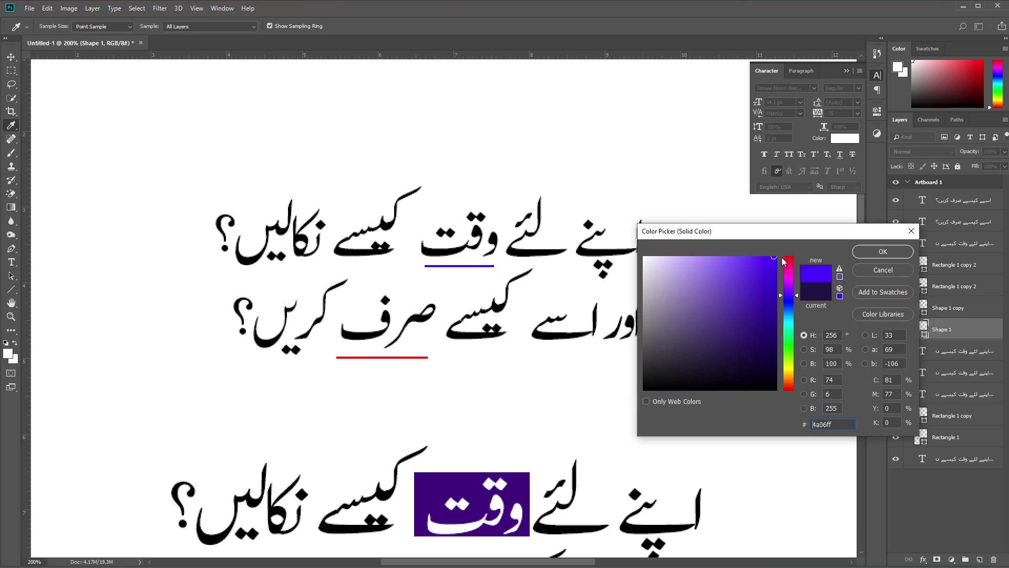
{"action": "left_click", "coordinate": [382, 357]}
{"action": "left_click", "coordinate": [878, 251]}
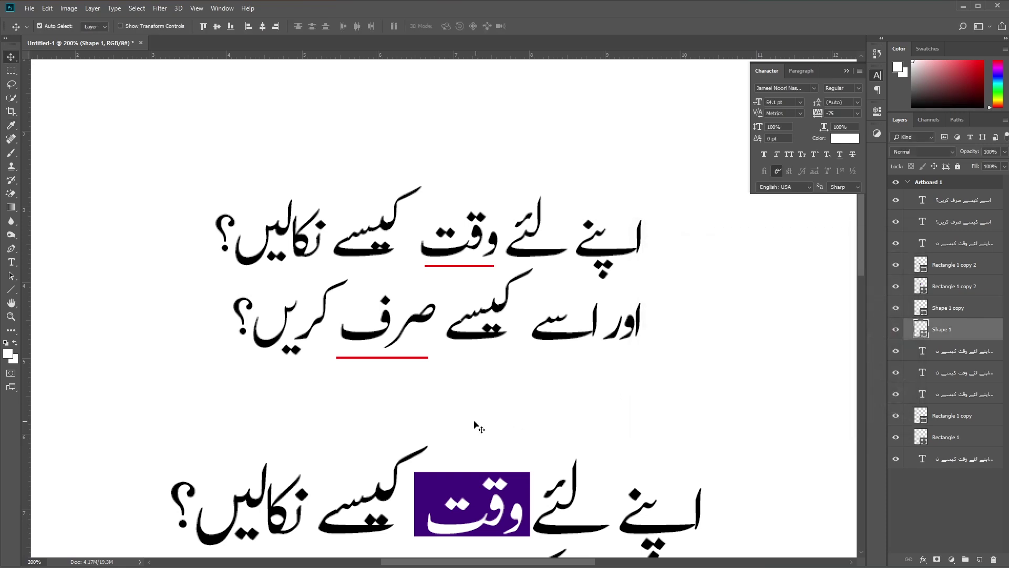
{"action": "left_click", "coordinate": [475, 423]}
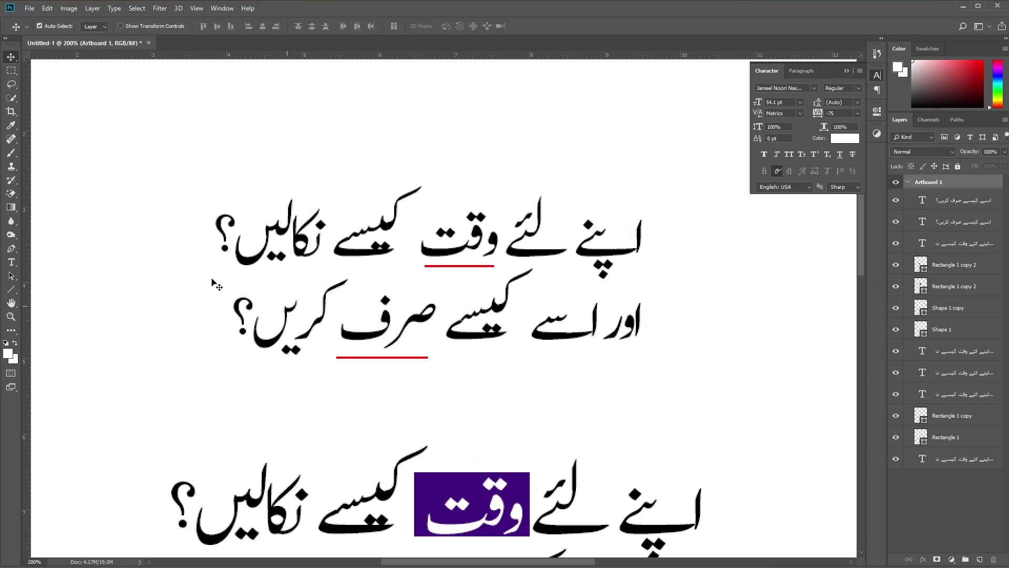
Colour the words صرف and وقت red, sampled from the underline, and commit.
{"action": "left_click", "coordinate": [11, 262]}
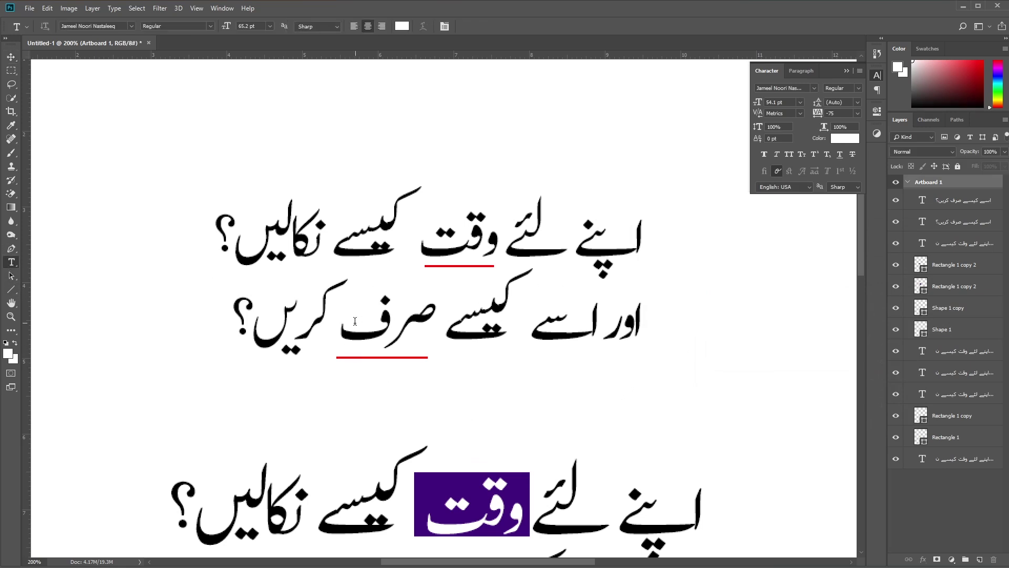
{"action": "left_click_drag", "start_coordinate": [341, 324], "coordinate": [441, 325]}
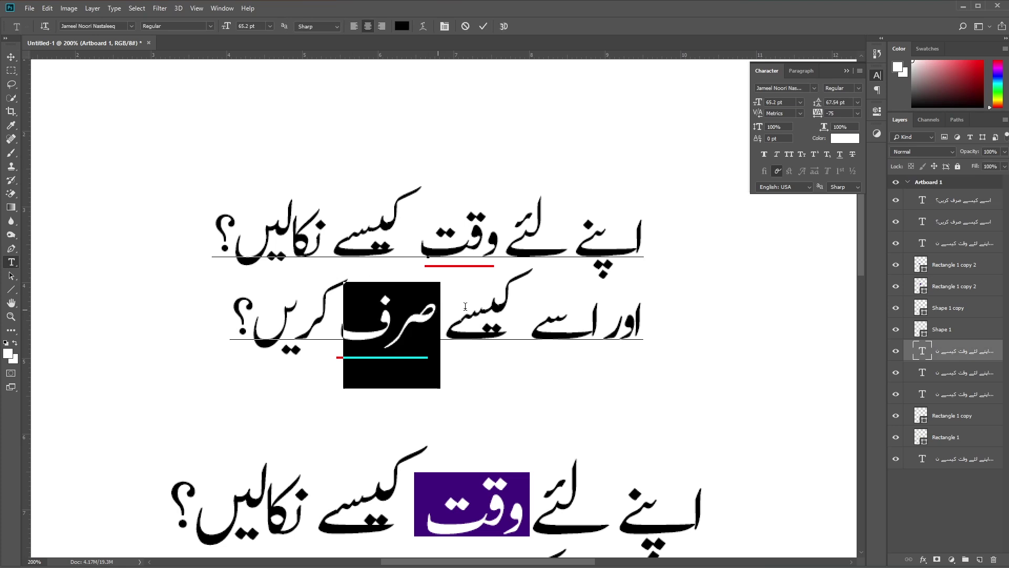
{"action": "left_click", "coordinate": [846, 138]}
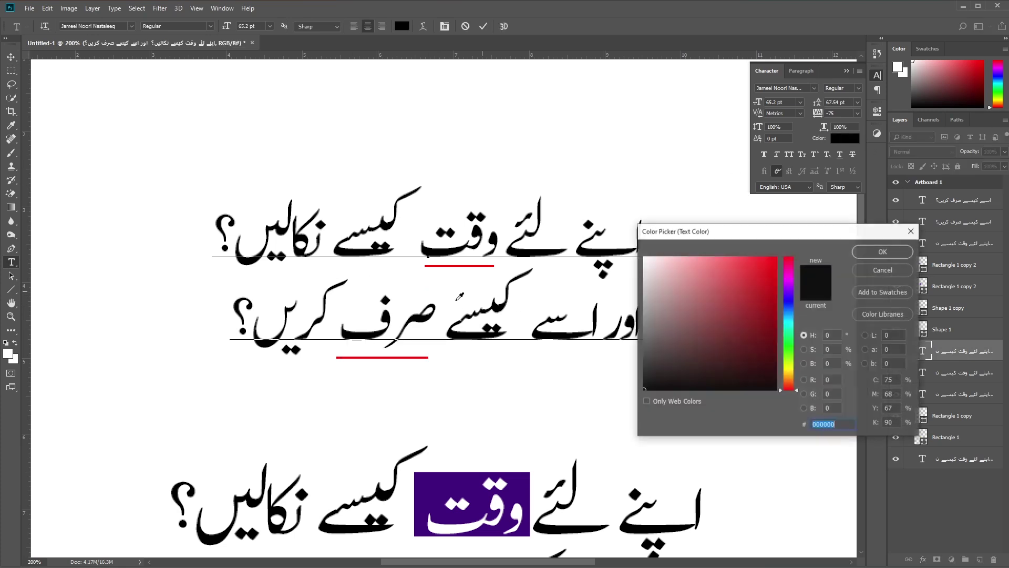
{"action": "left_click", "coordinate": [387, 356]}
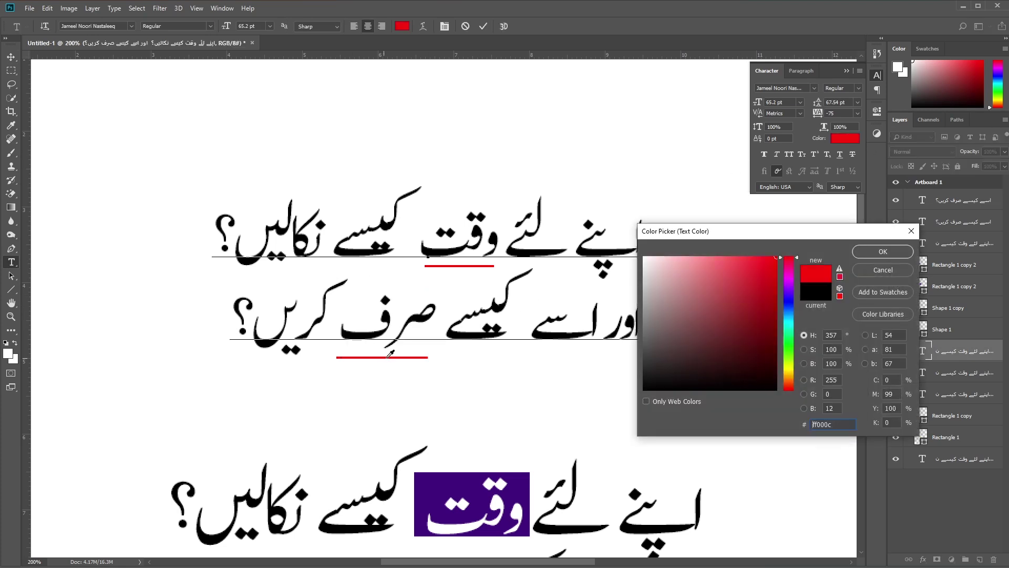
{"action": "left_click", "coordinate": [888, 252]}
{"action": "left_click_drag", "start_coordinate": [505, 258], "coordinate": [415, 252]}
{"action": "left_click", "coordinate": [845, 138]}
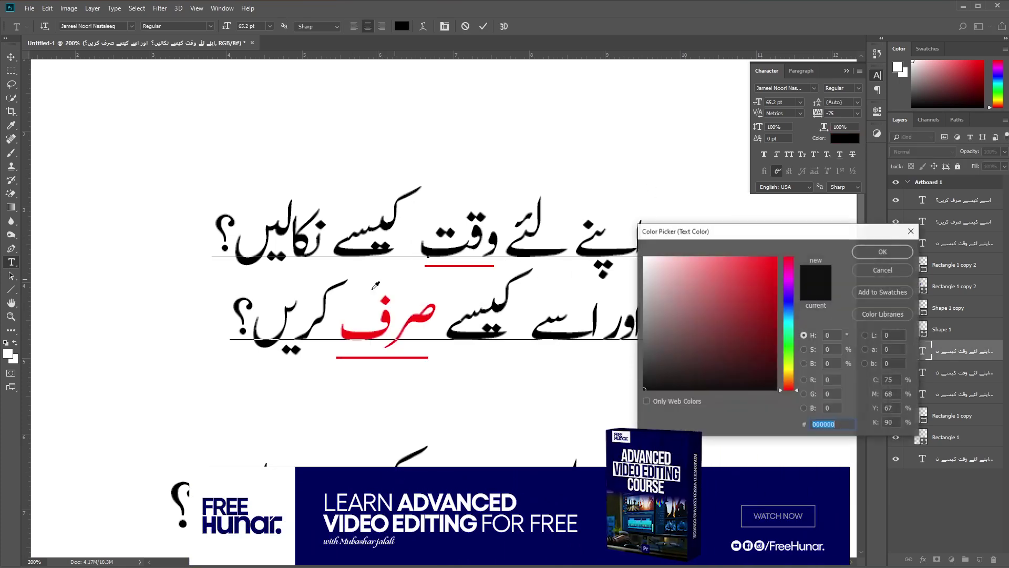
{"action": "left_click", "coordinate": [374, 333]}
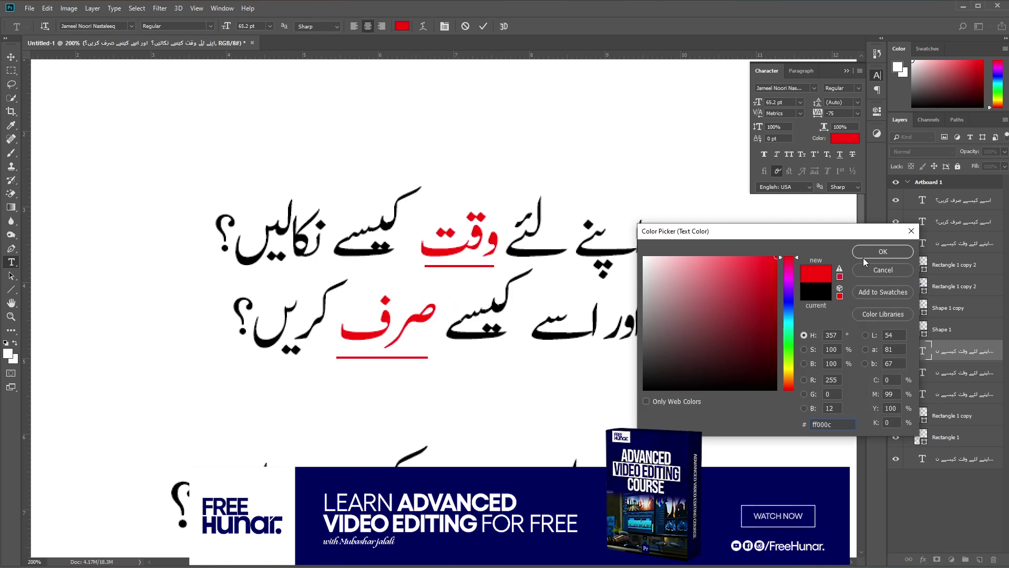
{"action": "left_click", "coordinate": [863, 257]}
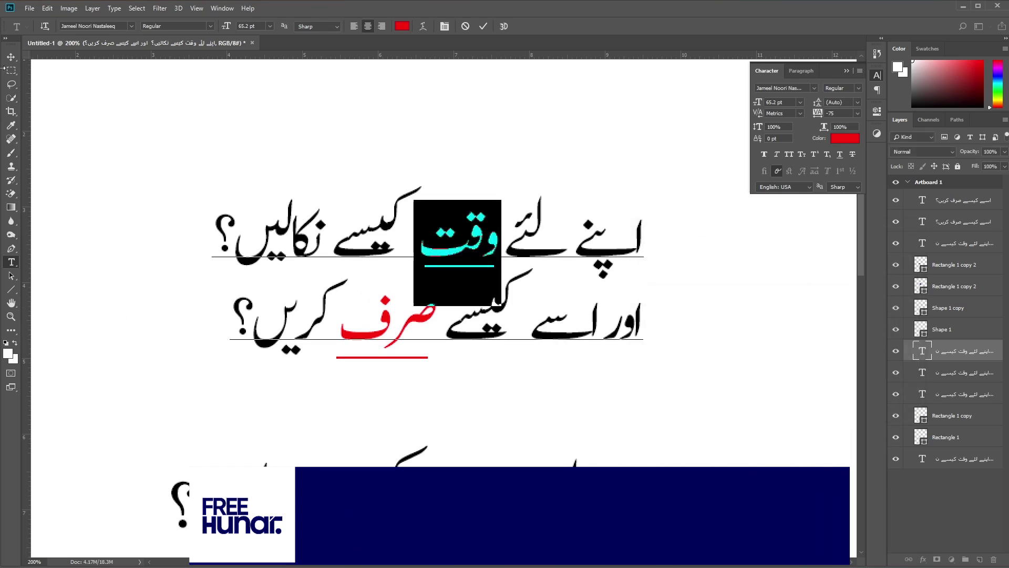
{"action": "key", "text": "ctrl+Return"}
Duplicate the two-line text and place the copy above the underlined version.
{"action": "scroll", "coordinate": [368, 294], "scroll_direction": "up", "scroll_amount": 3}
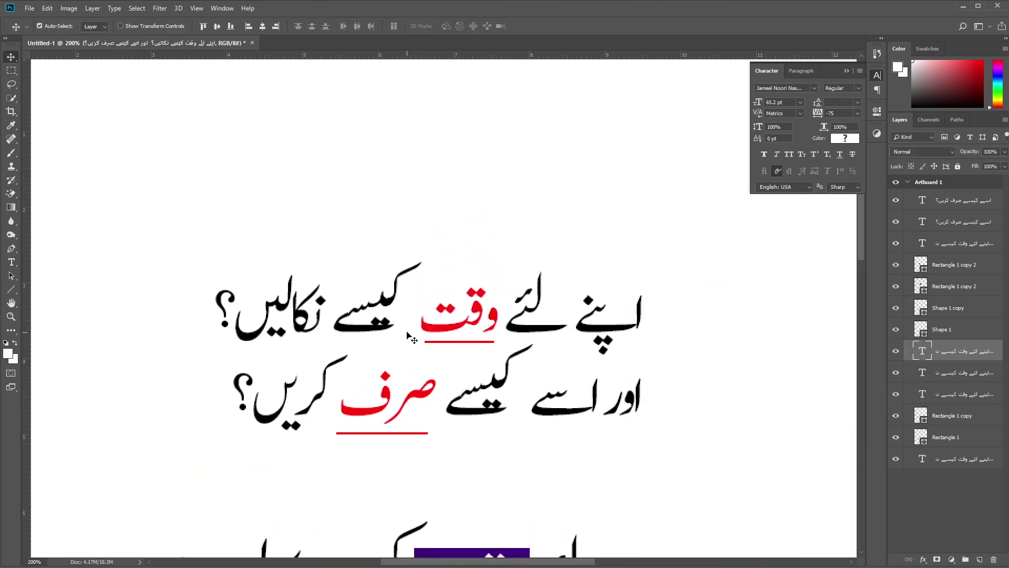
{"action": "left_click_drag", "start_coordinate": [462, 329], "coordinate": [461, 150]}
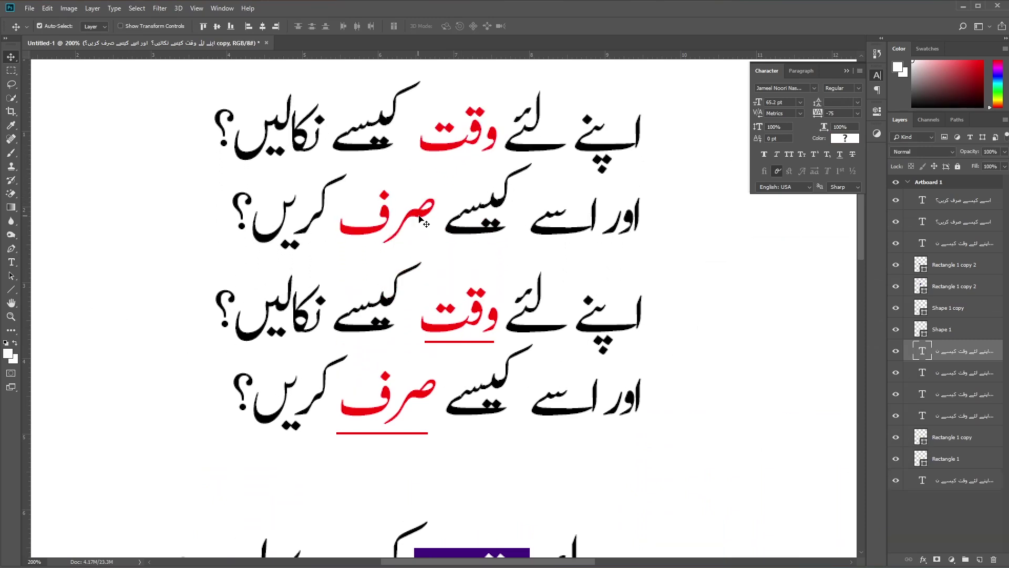
{"action": "scroll", "coordinate": [186, 350], "scroll_direction": "up", "scroll_amount": 3}
{"action": "left_click_drag", "start_coordinate": [184, 348], "coordinate": [712, 507]}
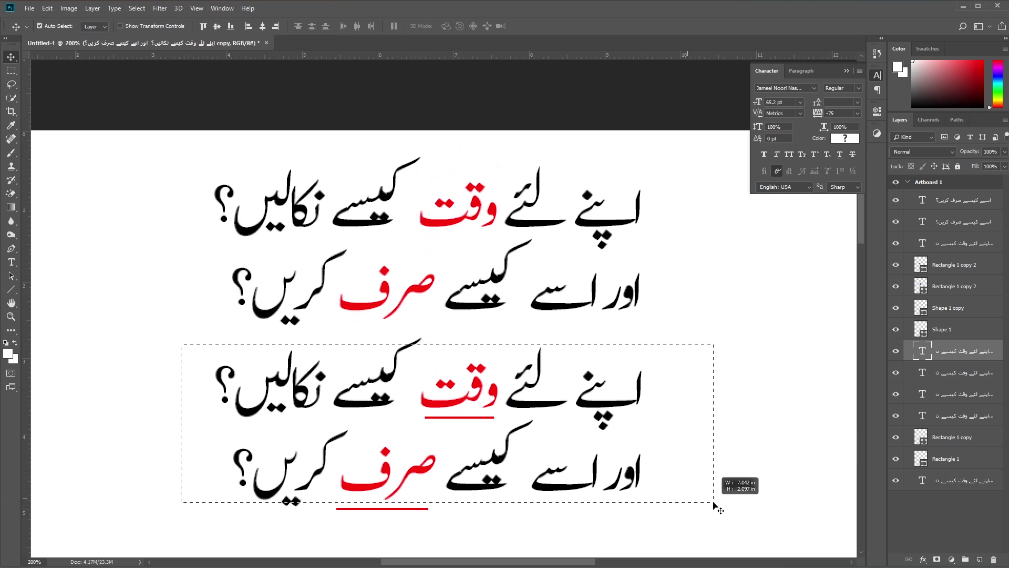
Select the lower text block with its underlines and shift it slightly down.
{"action": "scroll", "coordinate": [687, 344], "scroll_direction": "down", "scroll_amount": 1}
{"action": "mouse_move", "coordinate": [699, 301]}
{"action": "left_mouse_down"}
{"action": "mouse_move", "coordinate": [598, 359]}
{"action": "mouse_move", "coordinate": [144, 531]}
{"action": "left_mouse_up"}
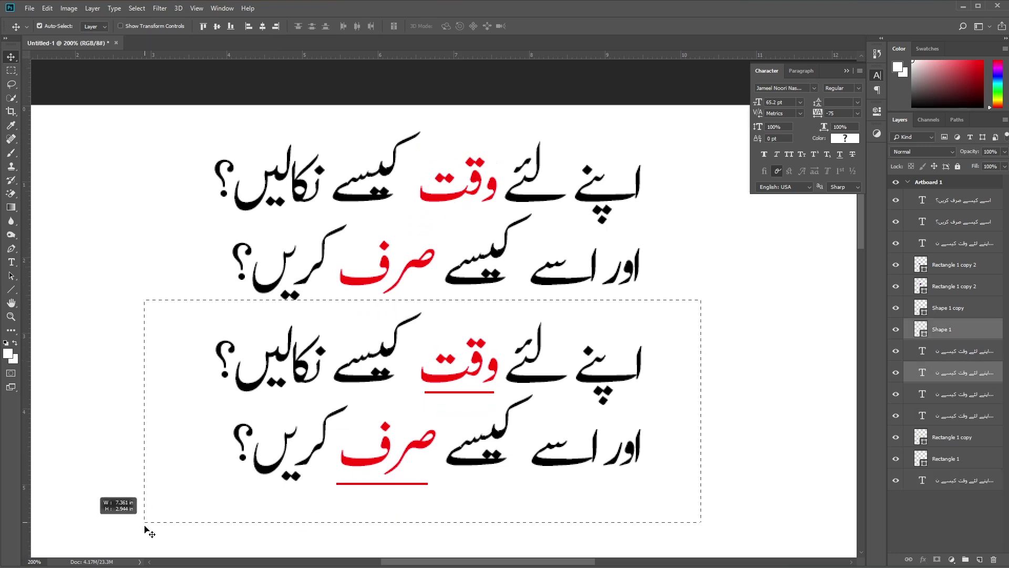
{"action": "scroll", "coordinate": [405, 398], "scroll_direction": "down", "scroll_amount": 3}
{"action": "scroll", "coordinate": [400, 400], "scroll_direction": "up", "scroll_amount": 2}
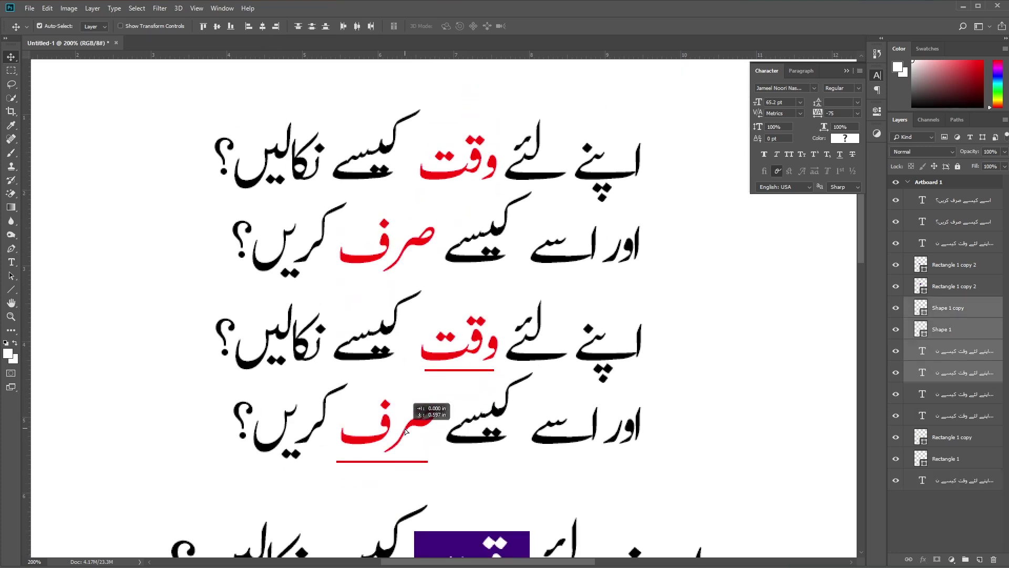
{"action": "left_click", "coordinate": [197, 316]}
{"action": "left_click_drag", "start_coordinate": [187, 286], "coordinate": [743, 473]}
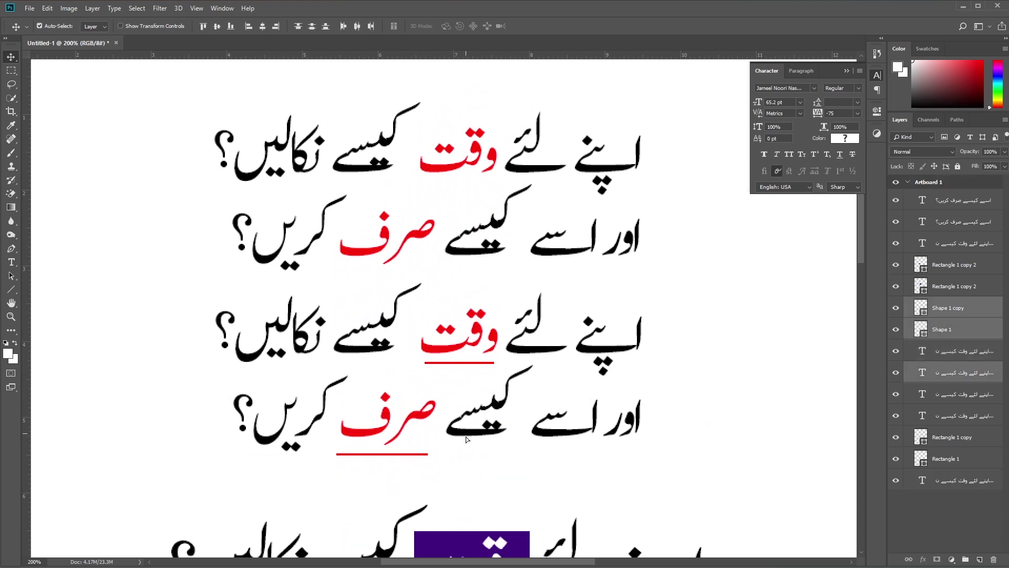
{"action": "left_click_drag", "start_coordinate": [466, 437], "coordinate": [462, 463]}
{"action": "scroll", "coordinate": [512, 388], "scroll_direction": "up", "scroll_amount": 2}
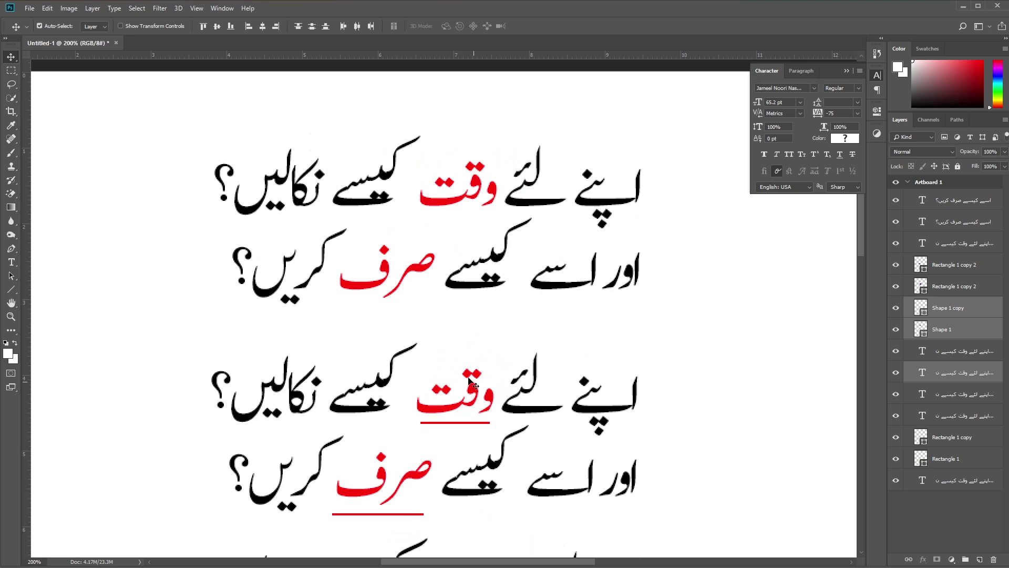
{"action": "left_click", "coordinate": [11, 262]}
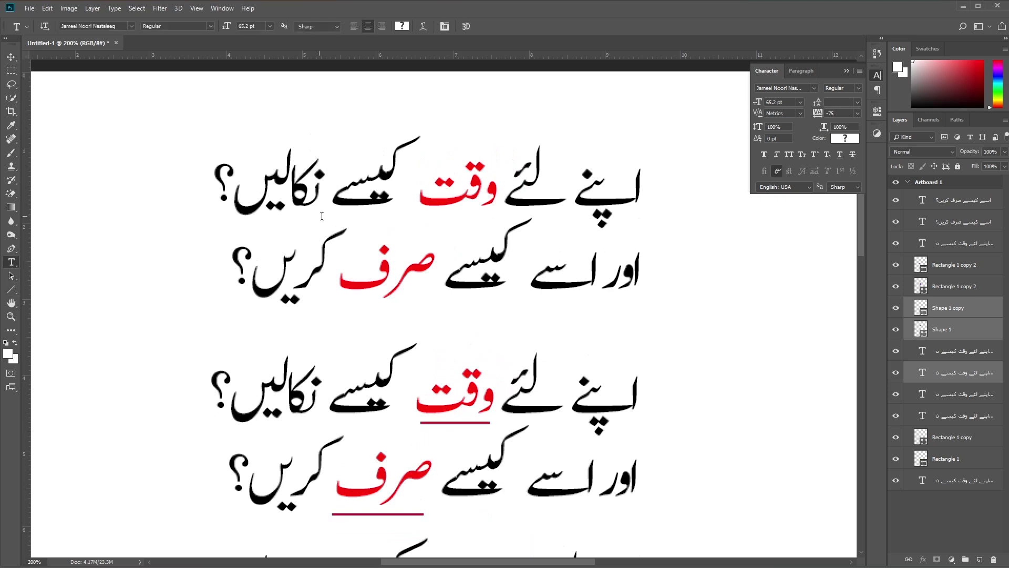
Apply strikethrough to the red words صرف and وقت in the top copy.
{"action": "double_click", "coordinate": [337, 258]}
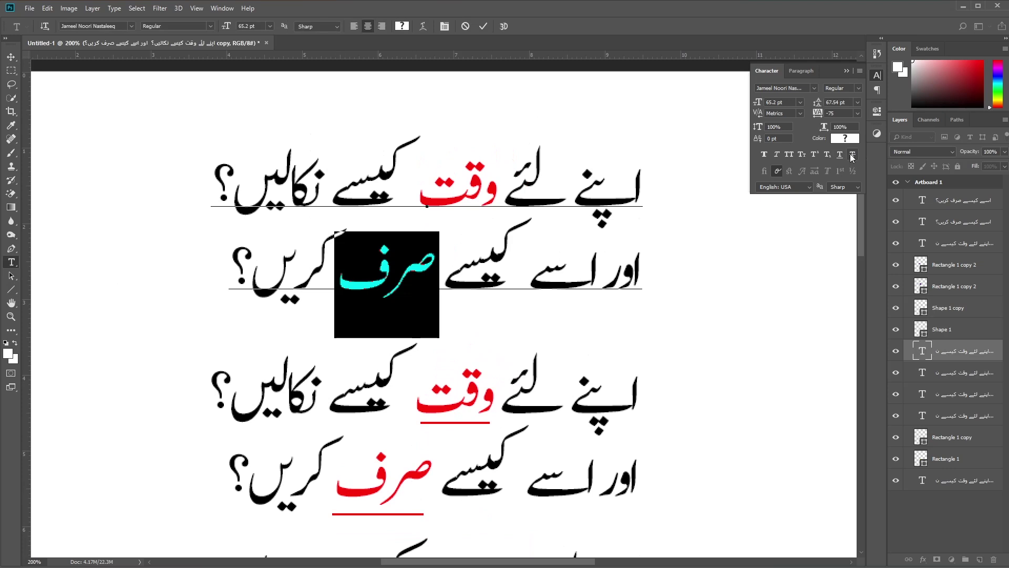
{"action": "key", "text": "ctrl+shift+slash"}
{"action": "left_click_drag", "start_coordinate": [412, 181], "coordinate": [500, 181]}
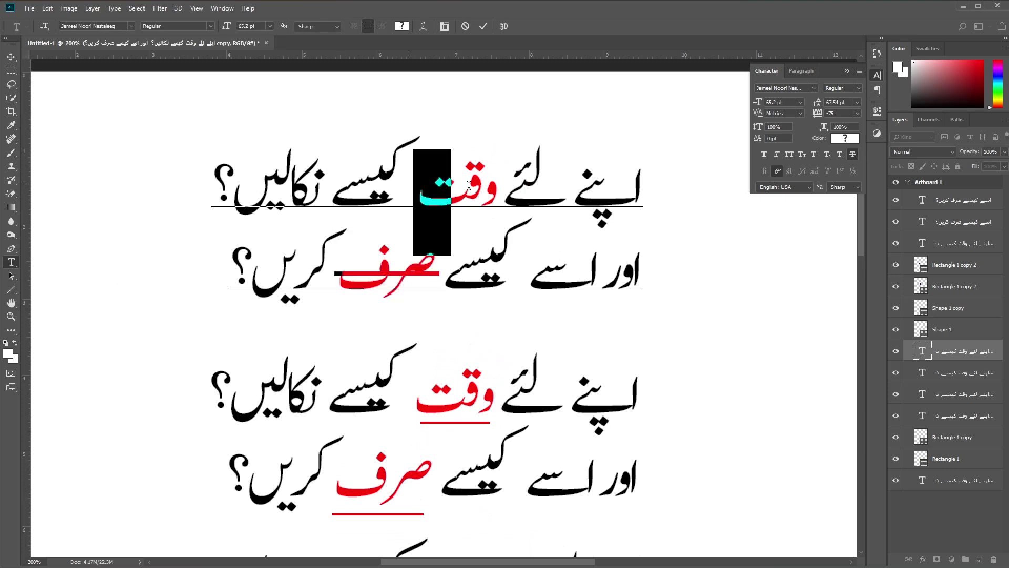
{"action": "left_click", "coordinate": [852, 156]}
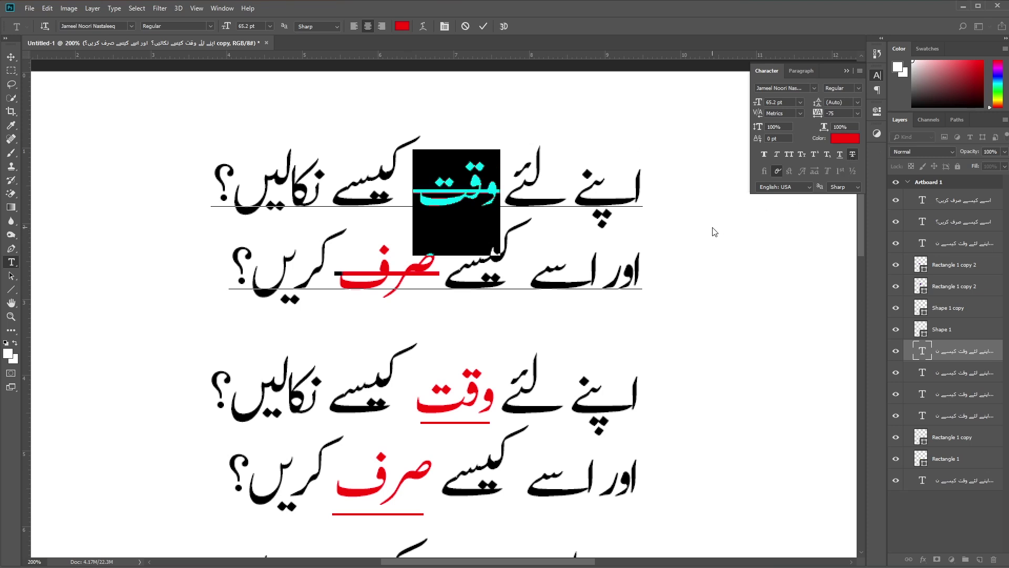
{"action": "left_click", "coordinate": [845, 71]}
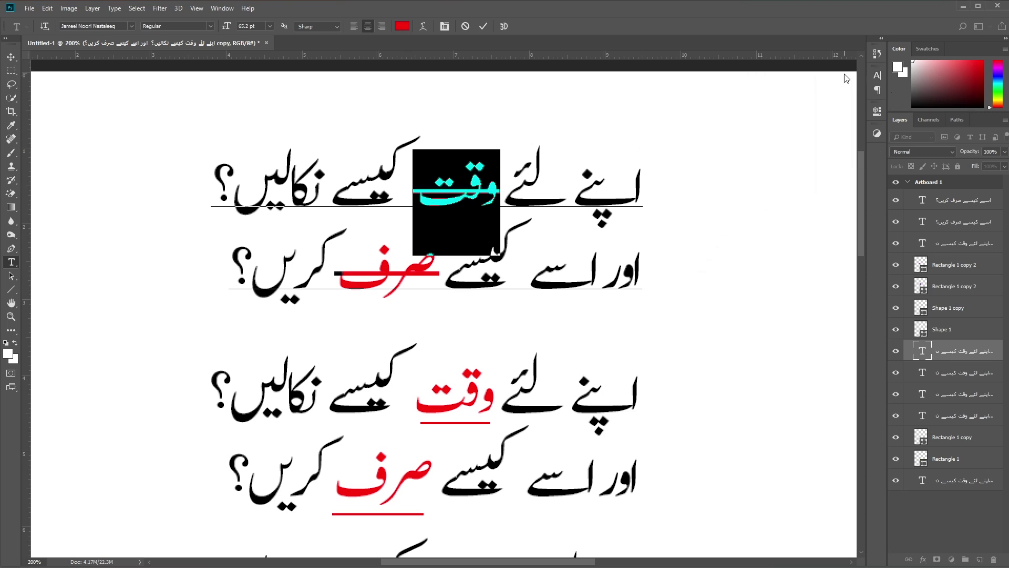
{"action": "left_click", "coordinate": [133, 191]}
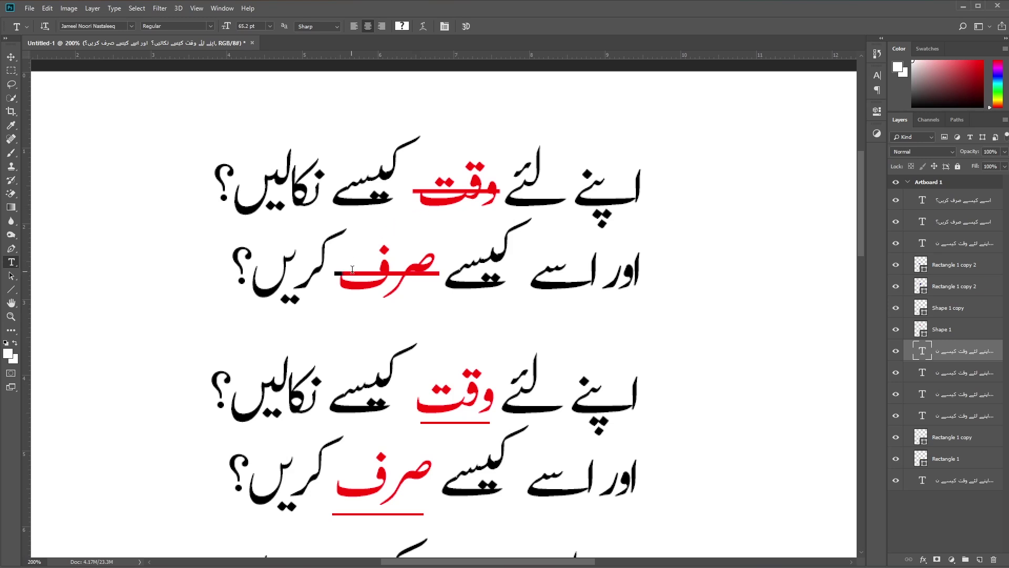
{"action": "left_click", "coordinate": [11, 56]}
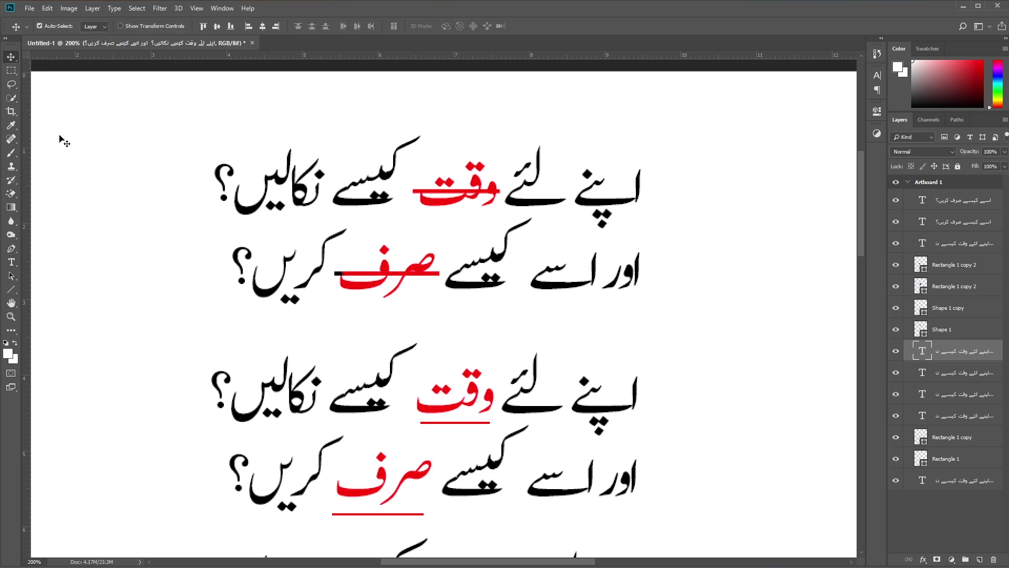
Zoom out to review the whole artboard, then drag the second red-word text block right.
{"action": "left_click", "coordinate": [368, 347]}
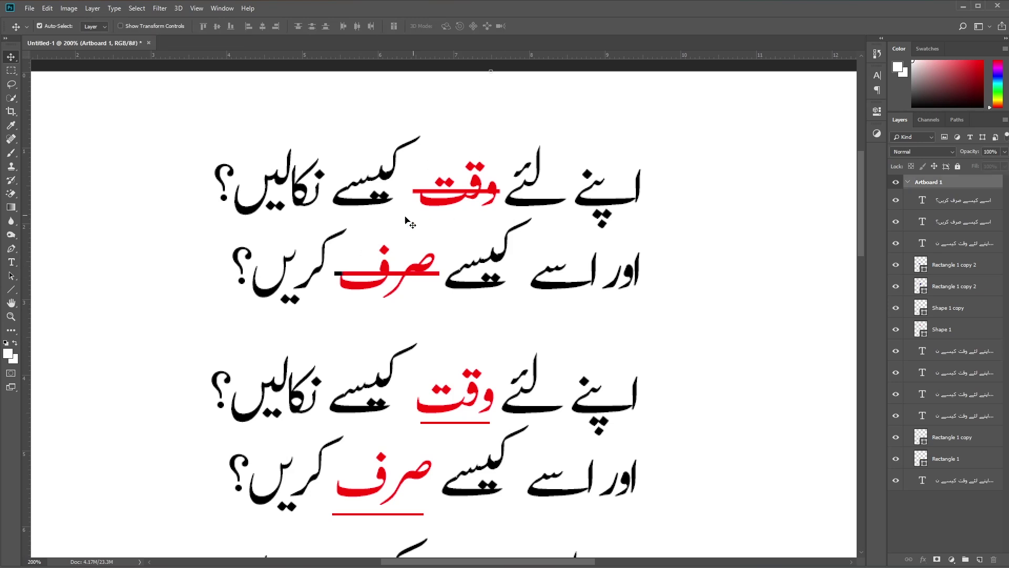
{"action": "scroll", "coordinate": [424, 219], "scroll_direction": "down", "scroll_amount": 1}
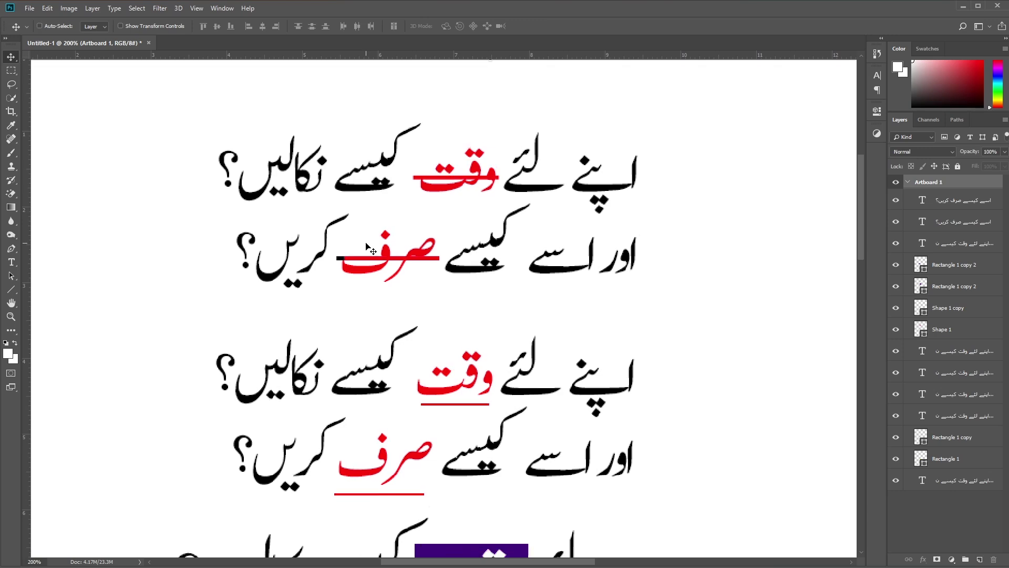
{"action": "key", "text": "ctrl+minus"}
{"action": "key", "text": "ctrl+minus"}
{"action": "scroll", "coordinate": [338, 339], "scroll_direction": "down", "scroll_amount": 2}
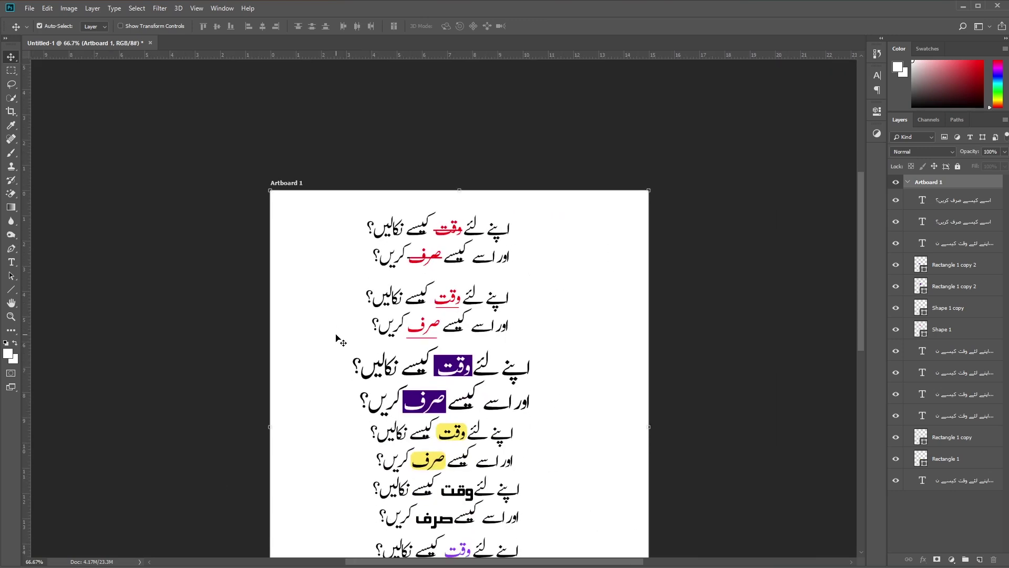
{"action": "scroll", "coordinate": [342, 338], "scroll_direction": "down", "scroll_amount": 2}
{"action": "scroll", "coordinate": [341, 342], "scroll_direction": "down", "scroll_amount": 2}
{"action": "scroll", "coordinate": [349, 368], "scroll_direction": "down", "scroll_amount": 2}
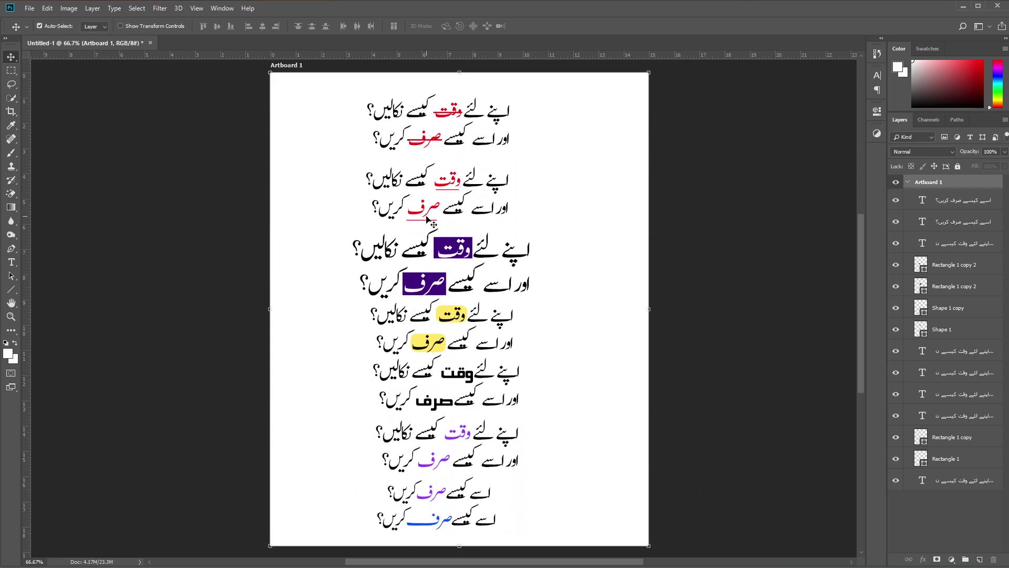
{"action": "scroll", "coordinate": [407, 190], "scroll_direction": "up", "scroll_amount": 2}
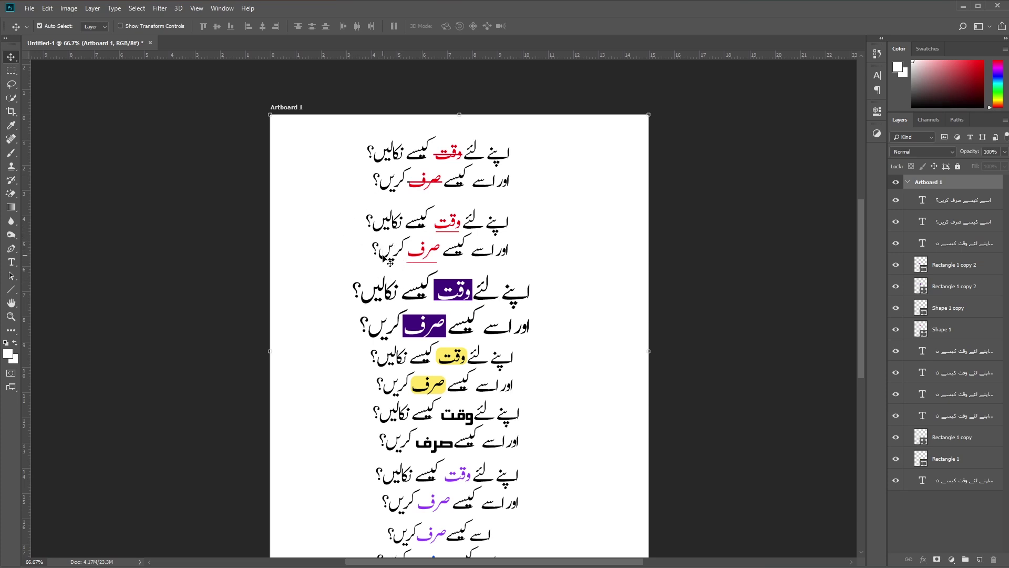
{"action": "left_click_drag", "start_coordinate": [383, 257], "coordinate": [496, 259]}
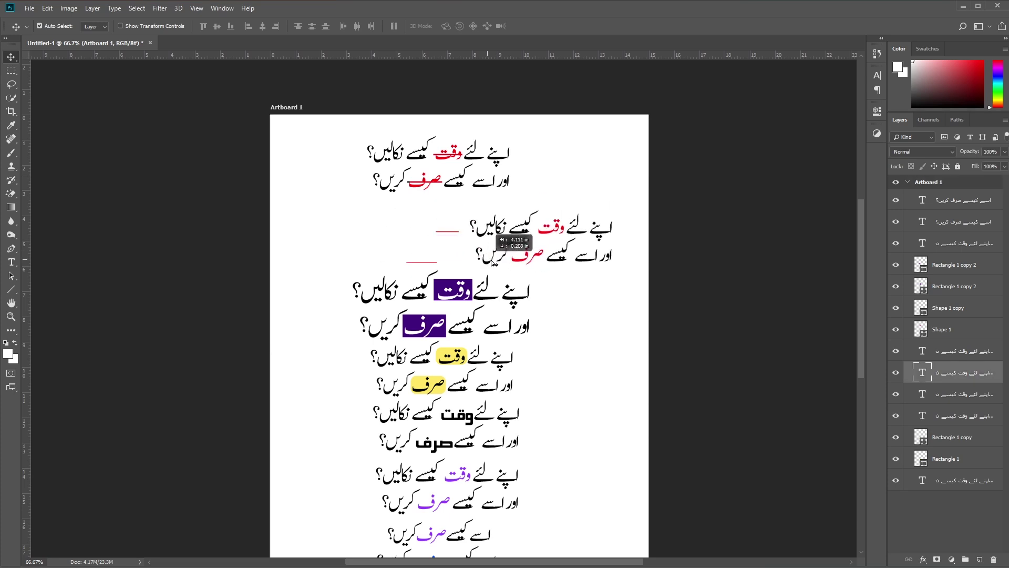
Duplicate the red-word text beside the underlined lines and scale the copy to about 78%.
{"action": "left_click_drag", "start_coordinate": [559, 197], "coordinate": [419, 217]}
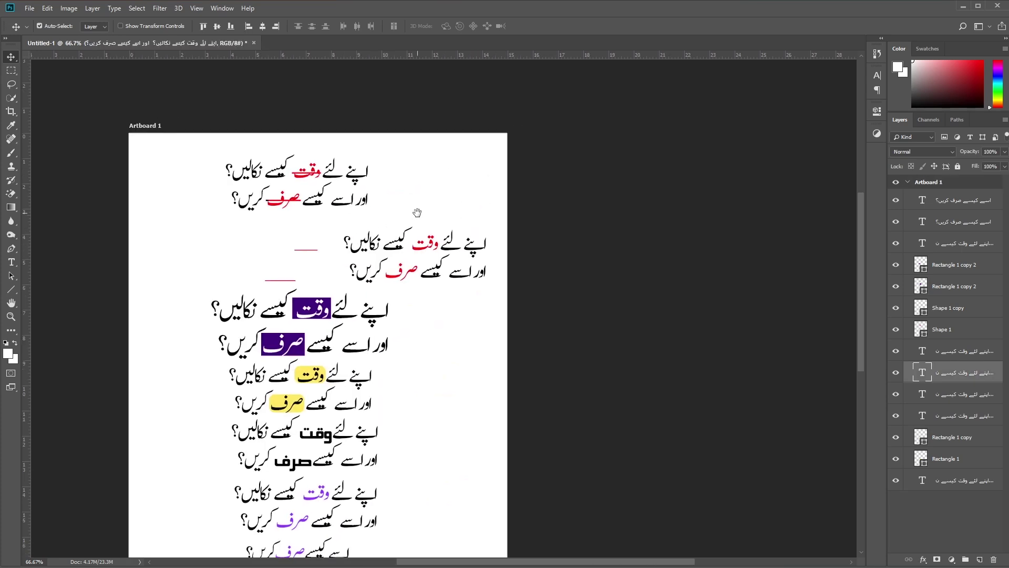
{"action": "key", "text": "ctrl+z"}
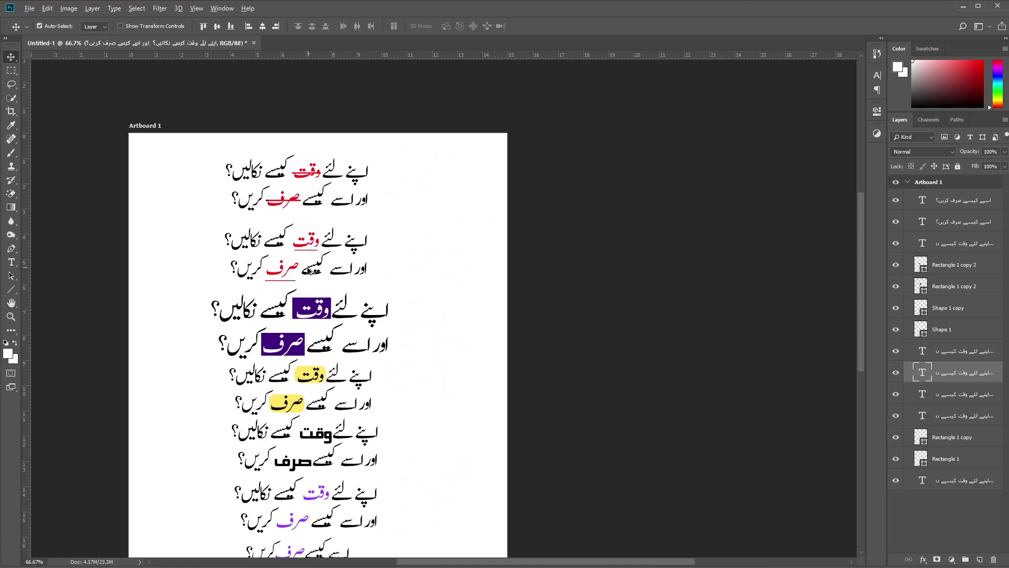
{"action": "left_click_drag", "start_coordinate": [335, 277], "coordinate": [460, 259]}
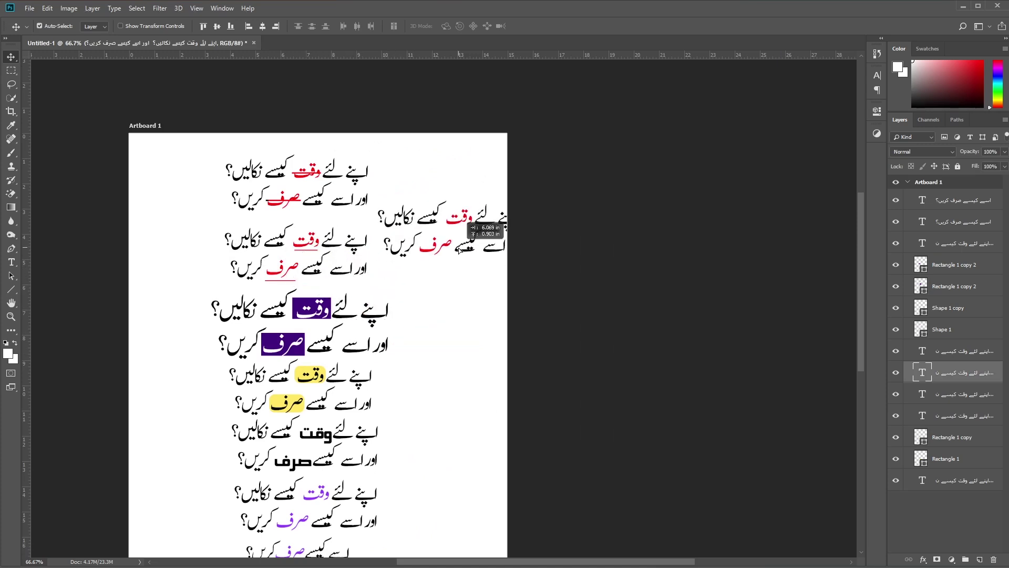
{"action": "scroll", "coordinate": [459, 258], "scroll_direction": "up", "scroll_amount": 1}
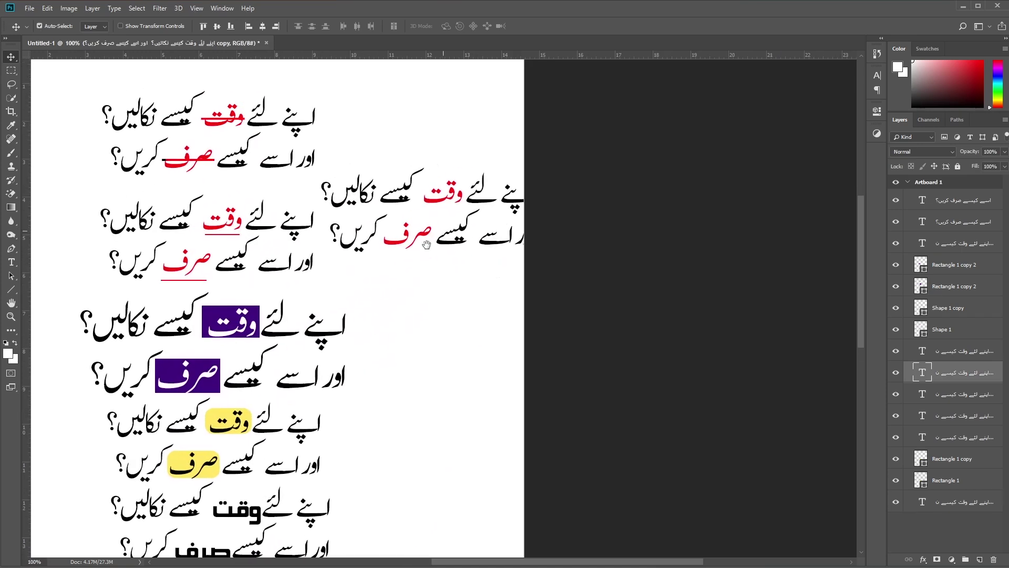
{"action": "left_click_drag", "start_coordinate": [418, 273], "coordinate": [411, 335]}
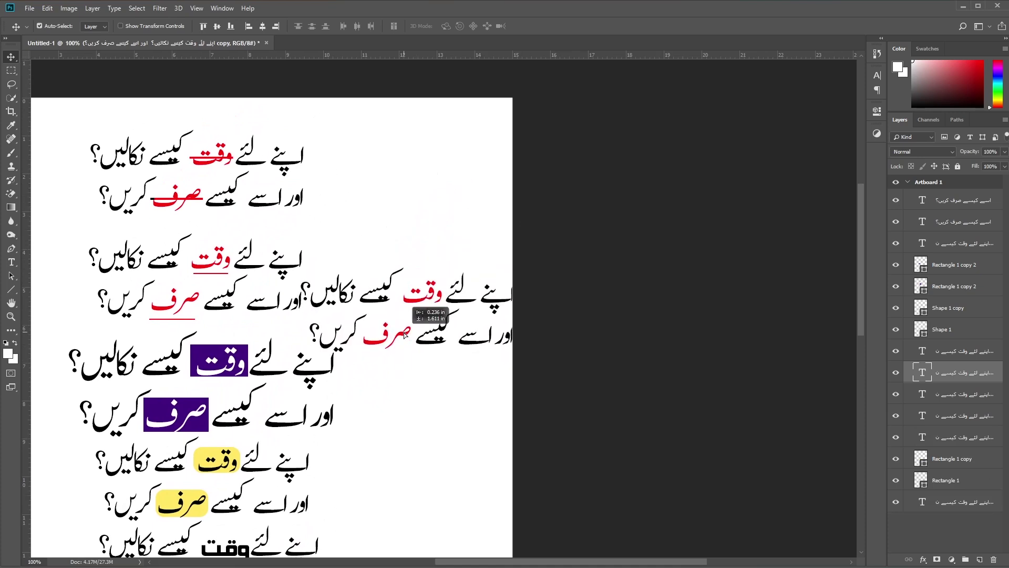
{"action": "key", "text": "ctrl+t"}
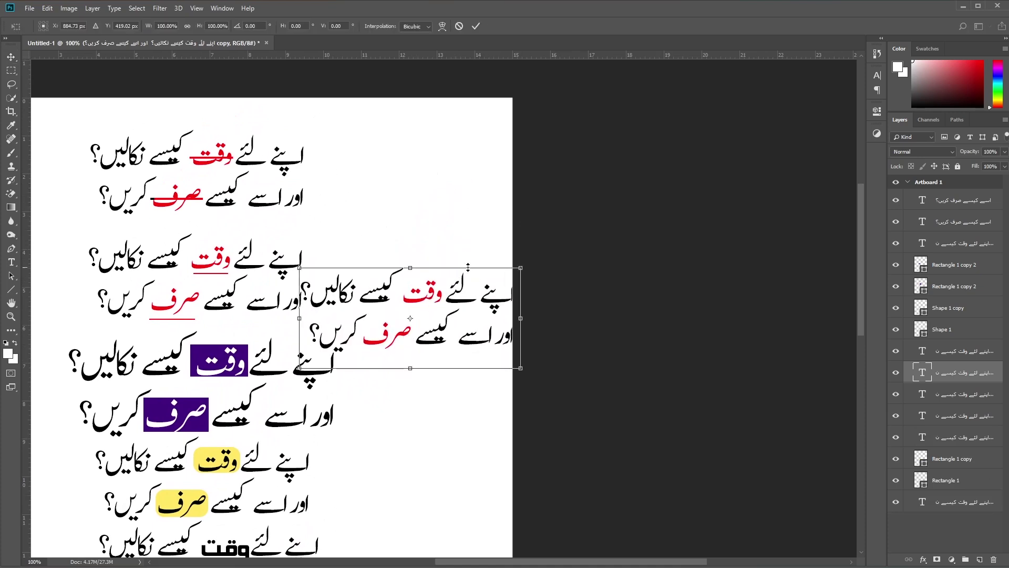
{"action": "mouse_move", "coordinate": [523, 269]}
{"action": "left_mouse_down"}
{"action": "mouse_move", "coordinate": [476, 304]}
{"action": "mouse_move", "coordinate": [486, 284]}
{"action": "left_mouse_up"}
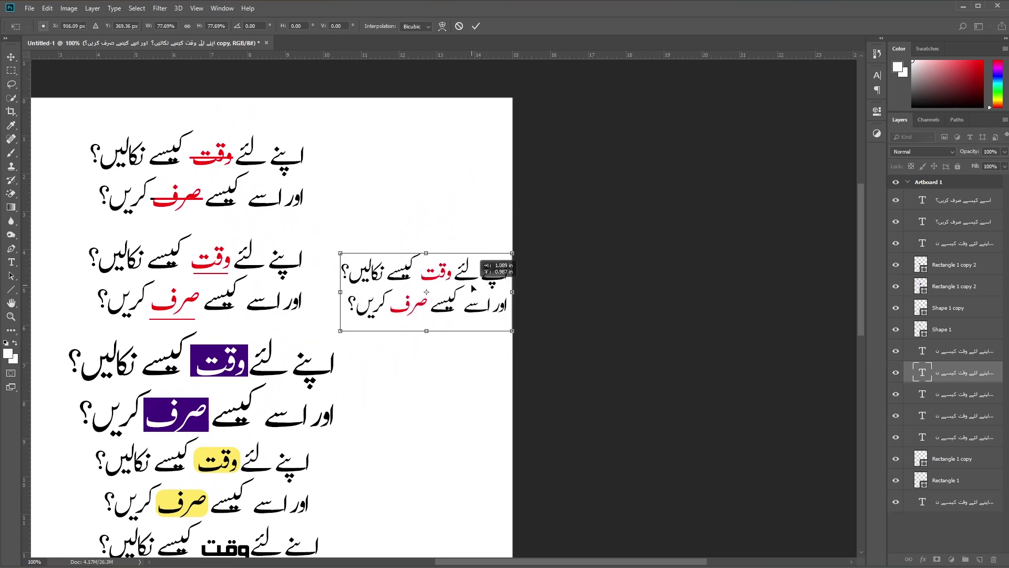
{"action": "key", "text": "Return"}
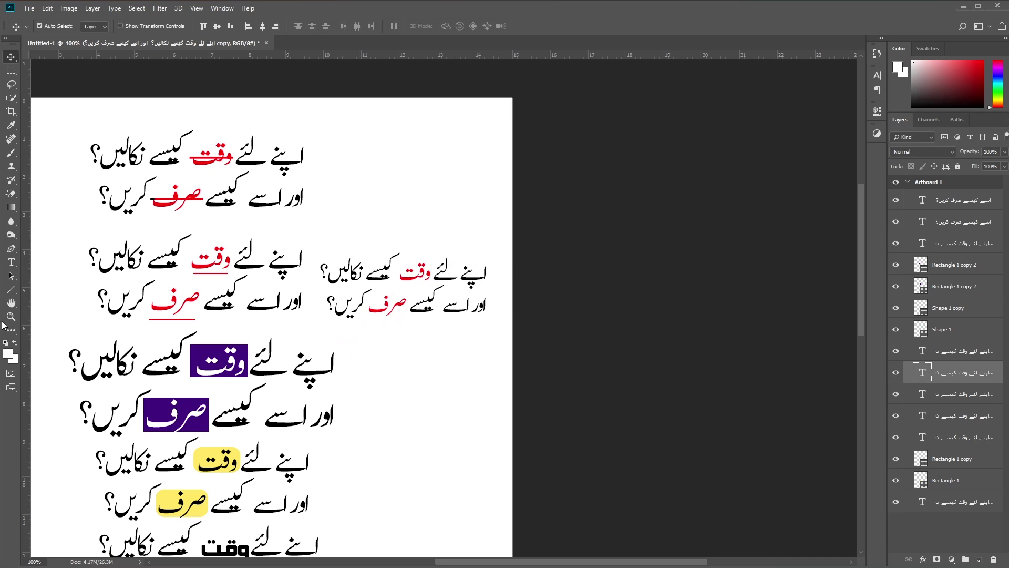
Draw a rectangle covering the first line of the small copy.
{"action": "left_click", "coordinate": [11, 289]}
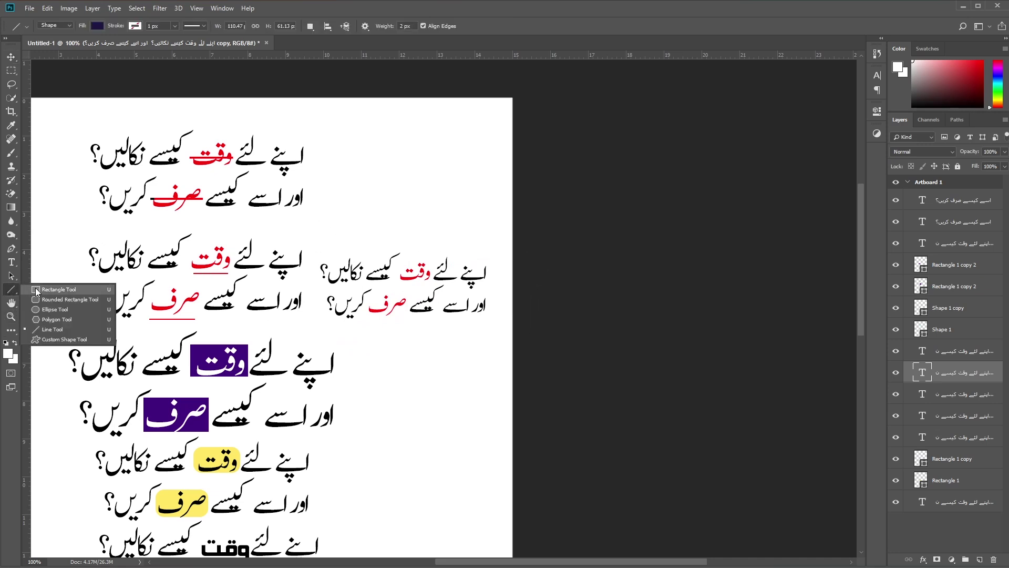
{"action": "left_click", "coordinate": [37, 290]}
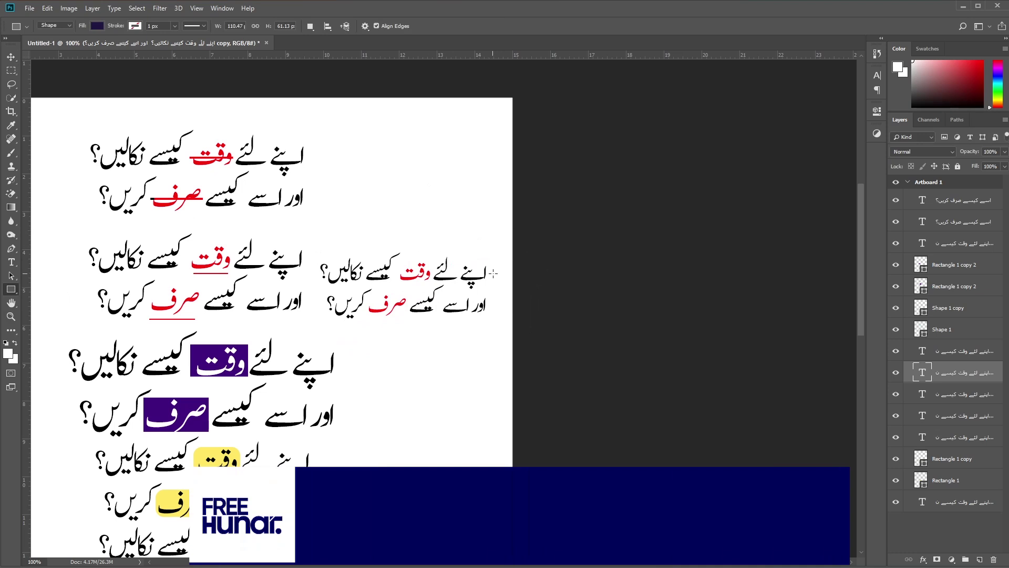
{"action": "left_click_drag", "start_coordinate": [499, 254], "coordinate": [315, 289]}
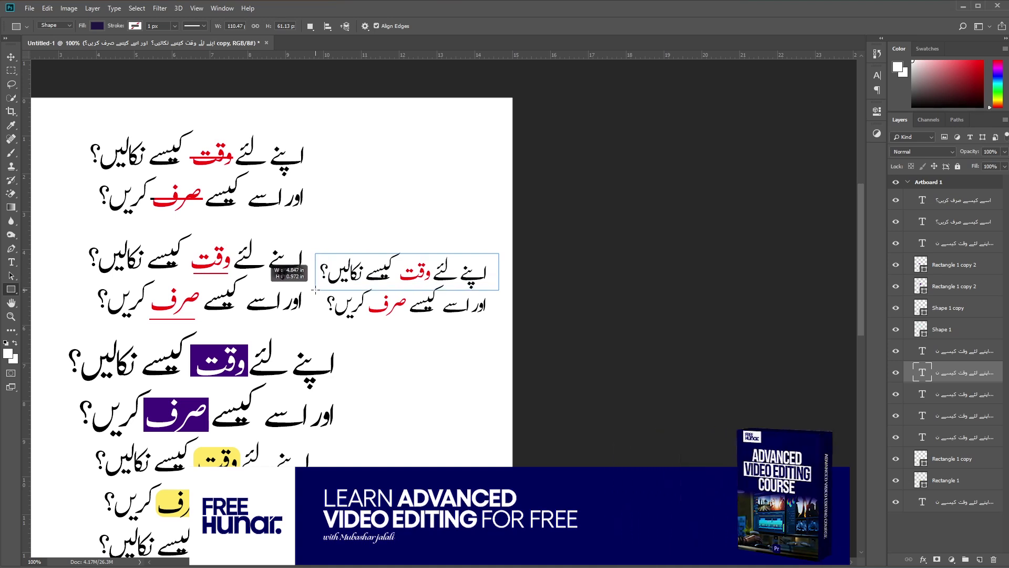
{"action": "left_click_drag", "start_coordinate": [314, 290], "coordinate": [316, 288]}
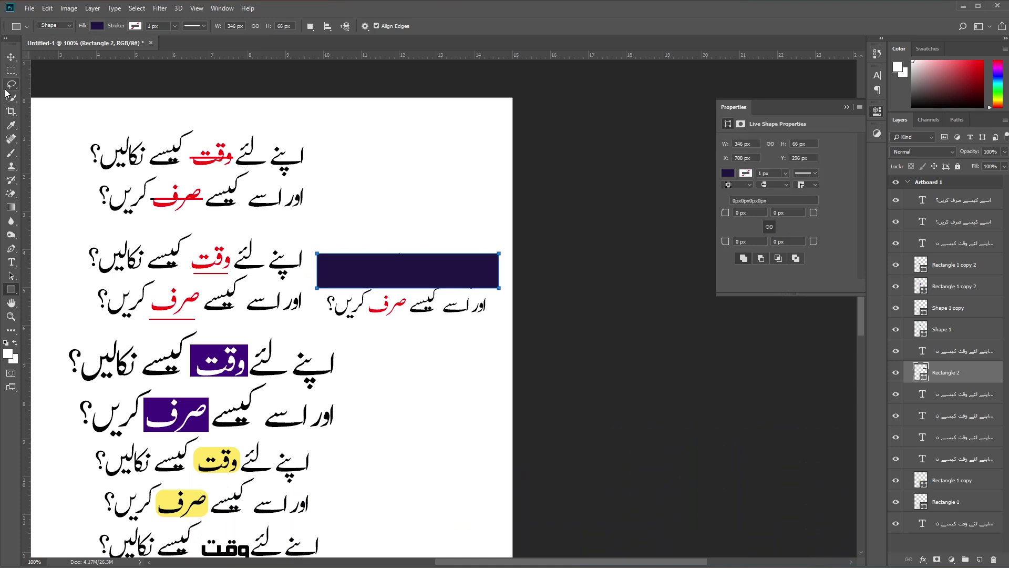
{"action": "left_click", "coordinate": [11, 56]}
{"action": "left_click_drag", "start_coordinate": [426, 257], "coordinate": [426, 256]}
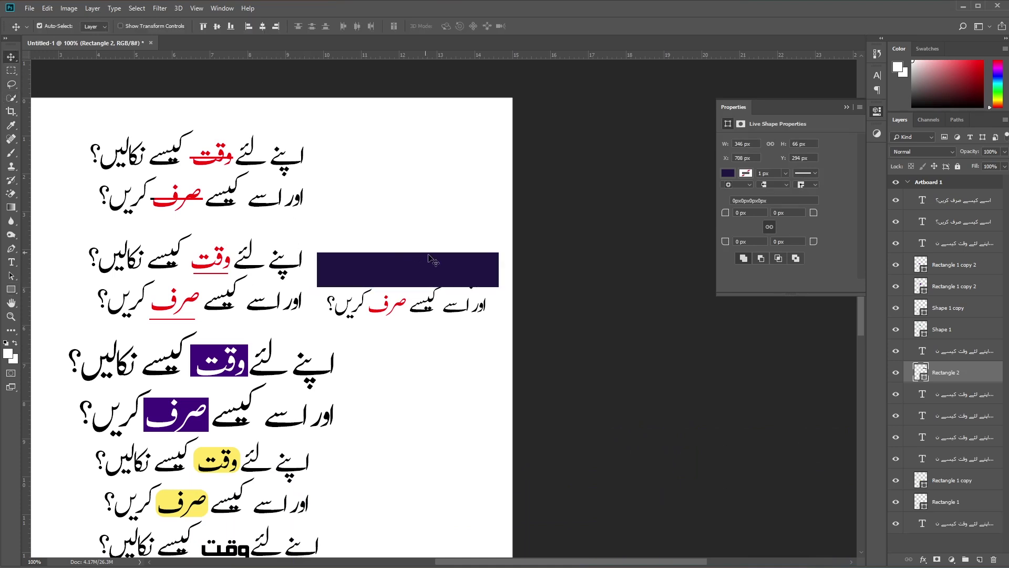
{"action": "key", "text": "Down"}
{"action": "key", "text": "Down"}
{"action": "key", "text": "Down"}
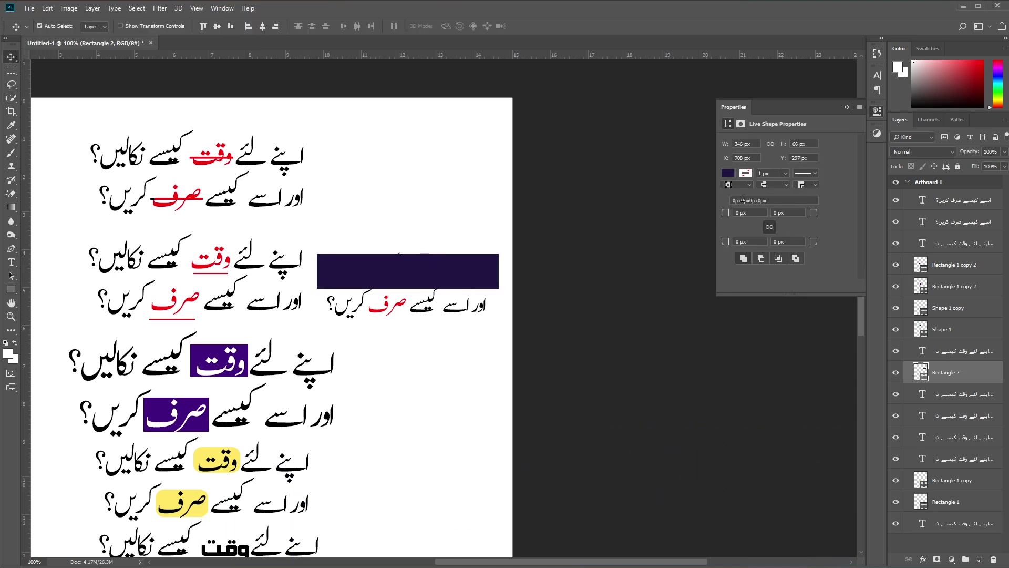
Fill the rectangle with #211542 and move its layer beneath the text.
{"action": "left_click", "coordinate": [729, 173]}
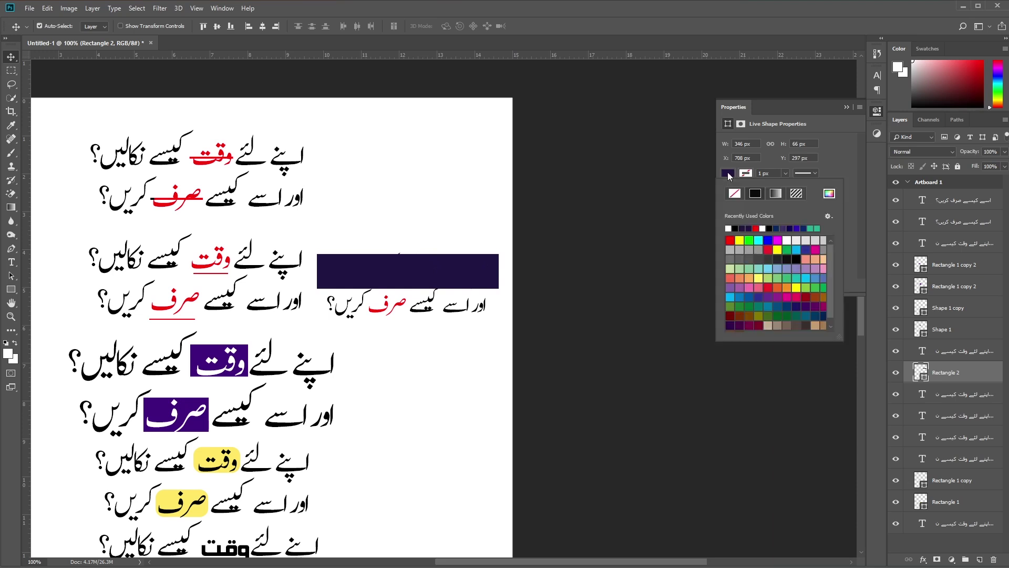
{"action": "left_click", "coordinate": [829, 194]}
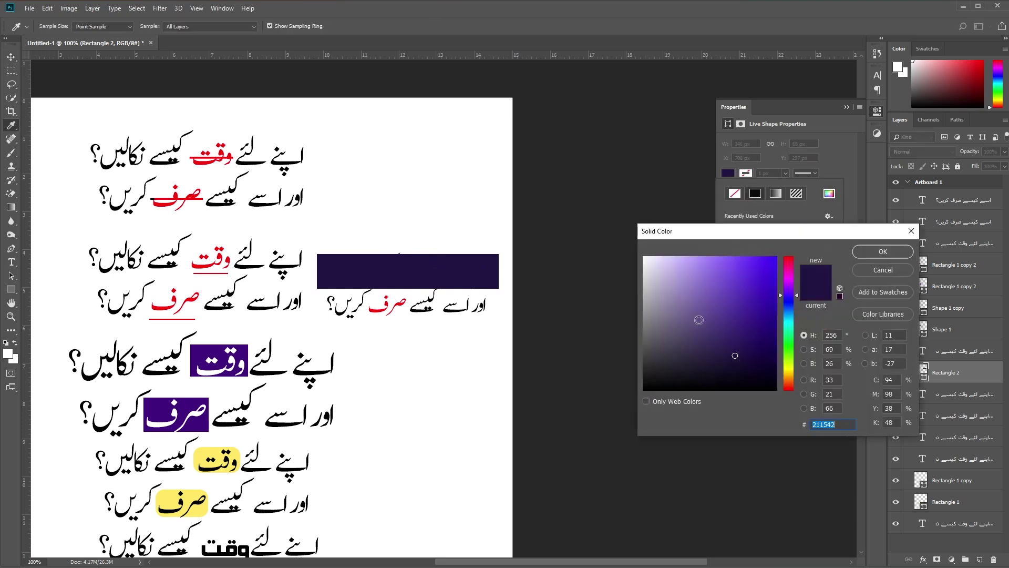
{"action": "left_click", "coordinate": [892, 250]}
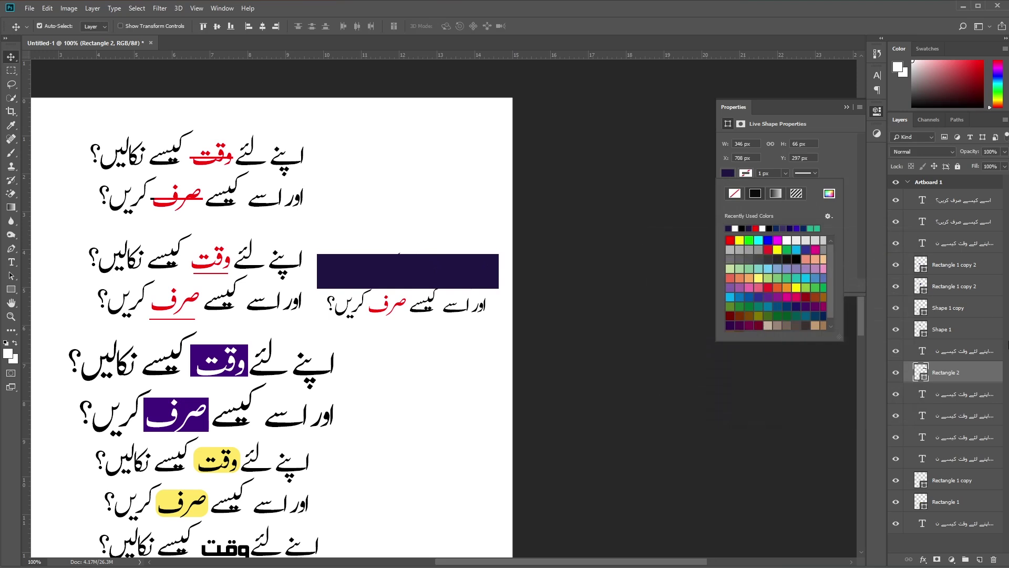
{"action": "left_click_drag", "start_coordinate": [981, 378], "coordinate": [979, 518]}
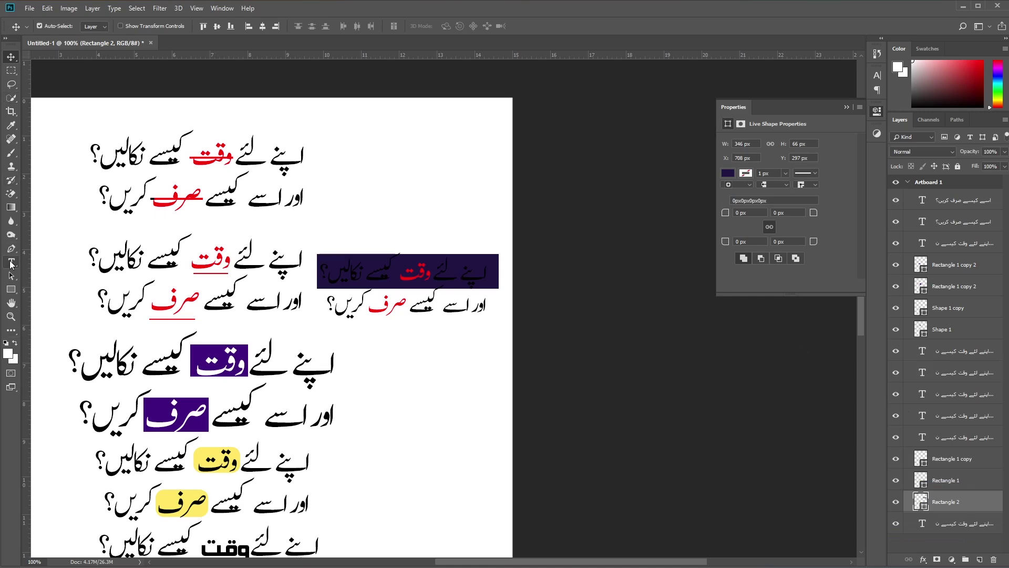
Make the copy's first line white and nudge the dark box up to fit it.
{"action": "left_click", "coordinate": [11, 262]}
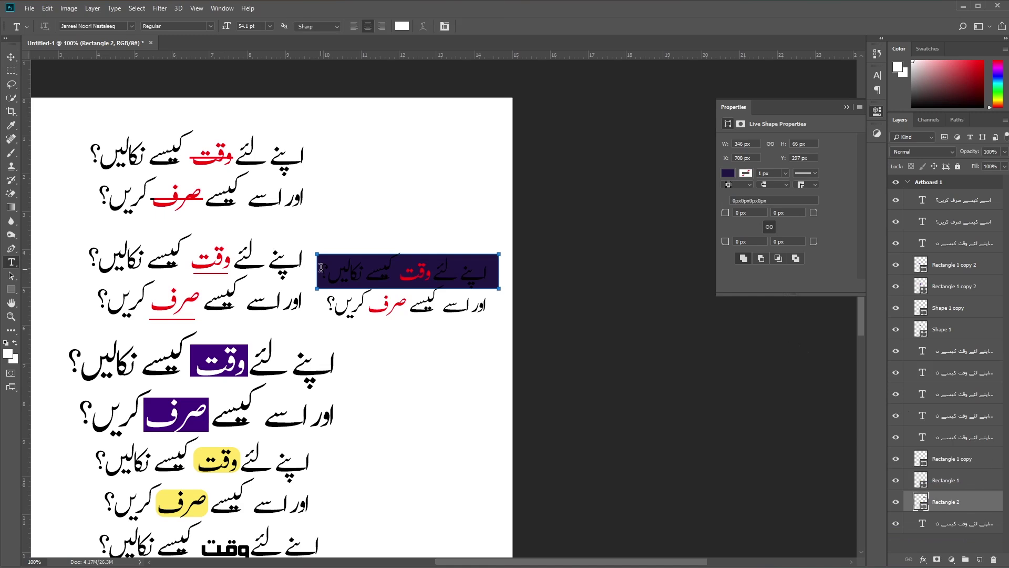
{"action": "left_click_drag", "start_coordinate": [321, 267], "coordinate": [482, 263]}
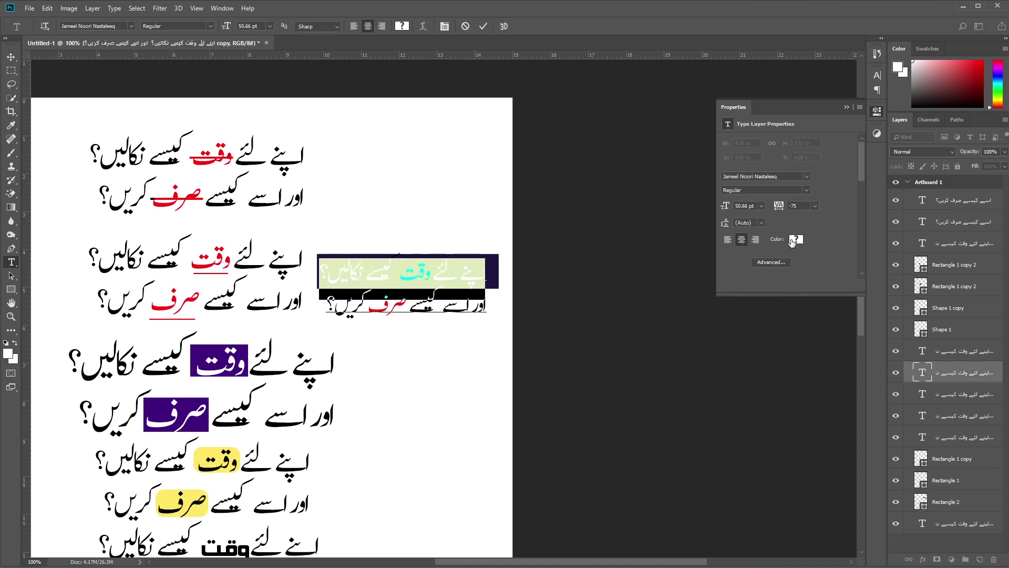
{"action": "left_click", "coordinate": [794, 240]}
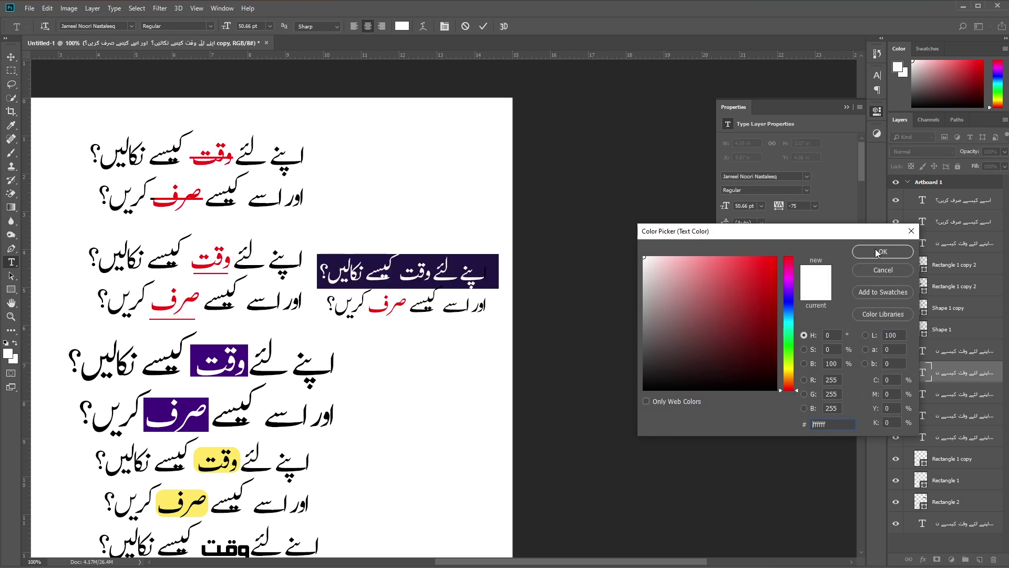
{"action": "left_click", "coordinate": [877, 253]}
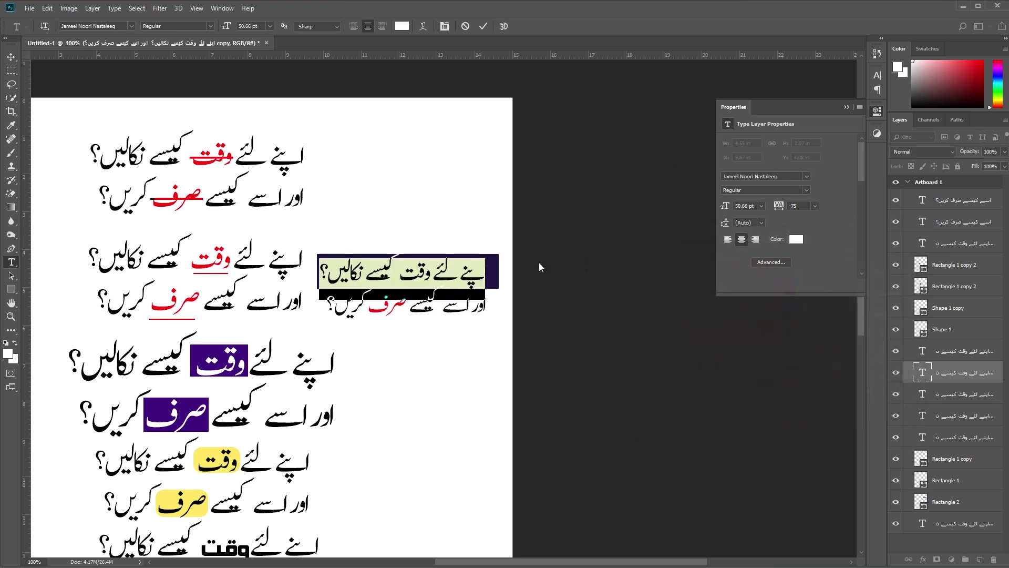
{"action": "left_click", "coordinate": [10, 56]}
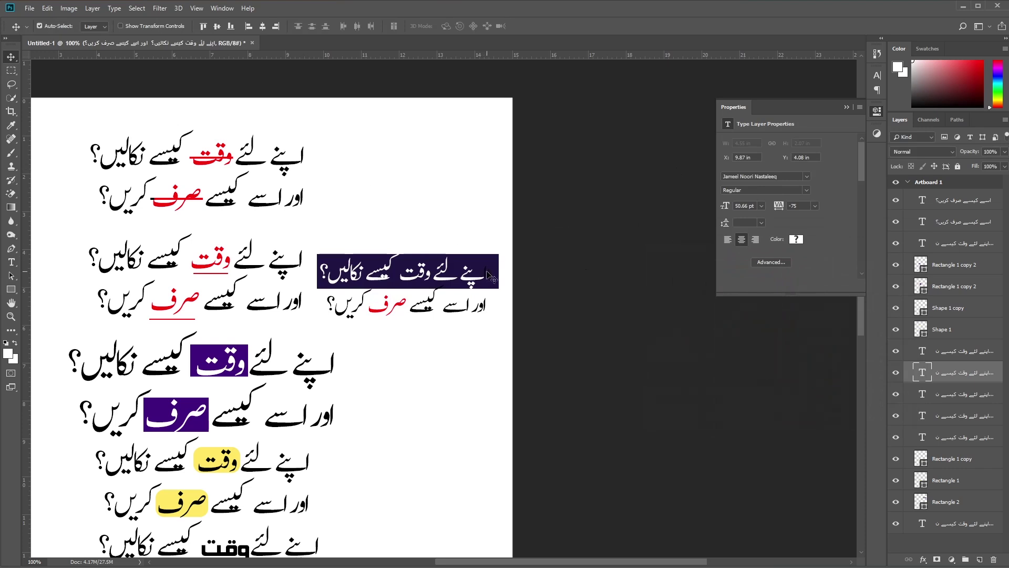
{"action": "left_click_drag", "start_coordinate": [494, 271], "coordinate": [493, 267]}
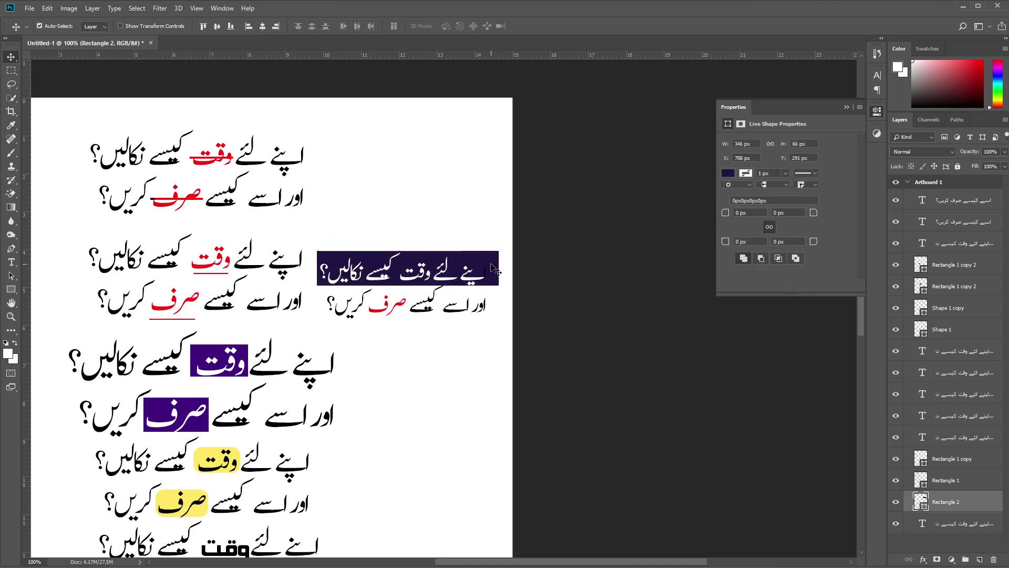
{"action": "key", "text": "ctrl+minus"}
{"action": "key", "text": "ctrl+minus"}
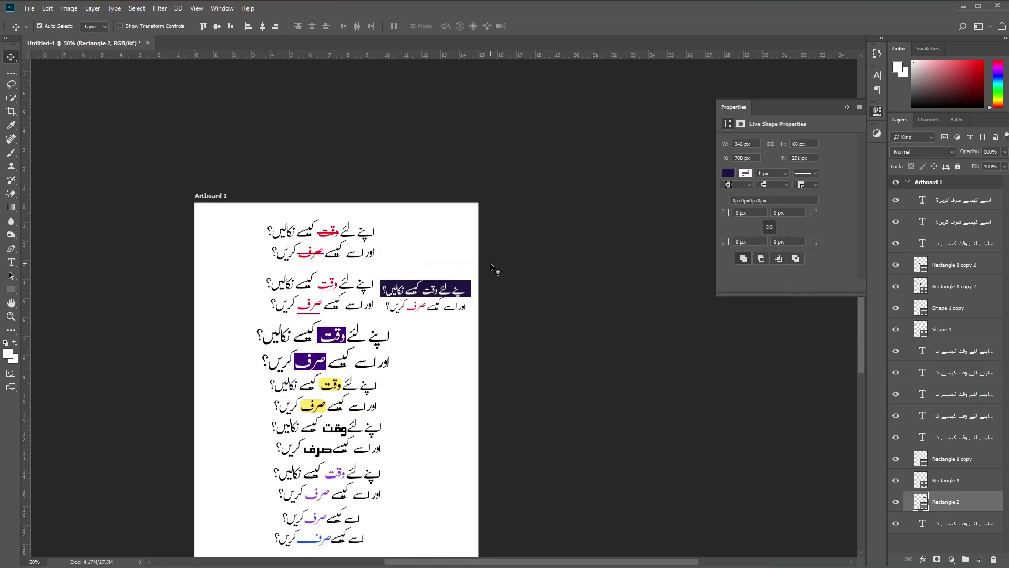
{"action": "key", "text": "ctrl+plus"}
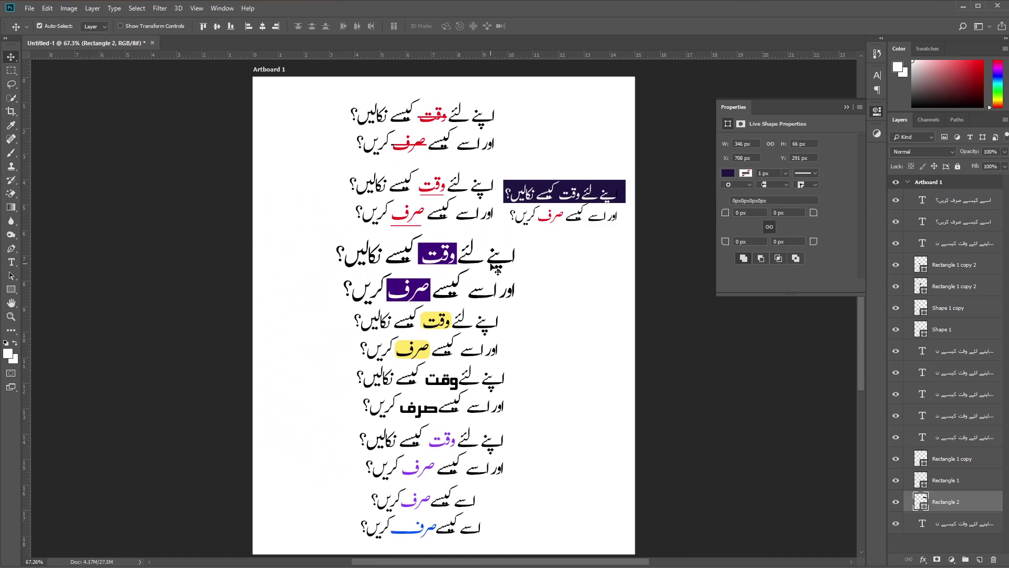